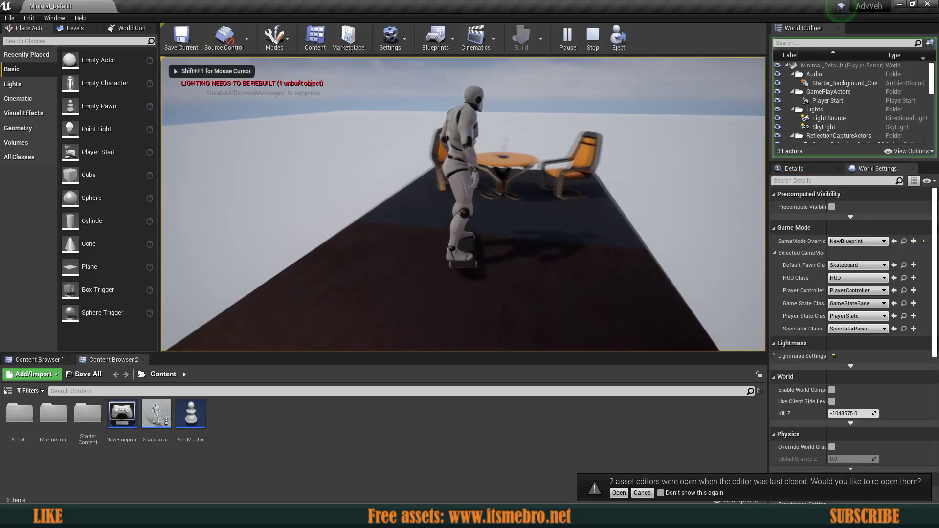
Test-drive the skateboard pawn around the level, steering forward and to both sides, and end the play session.
key(w)
key(a)
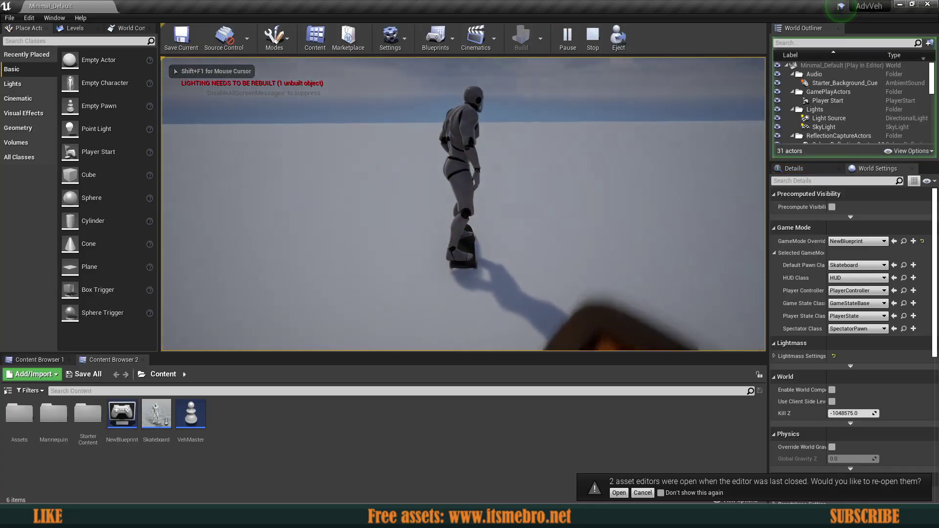
key(w)
key(a)
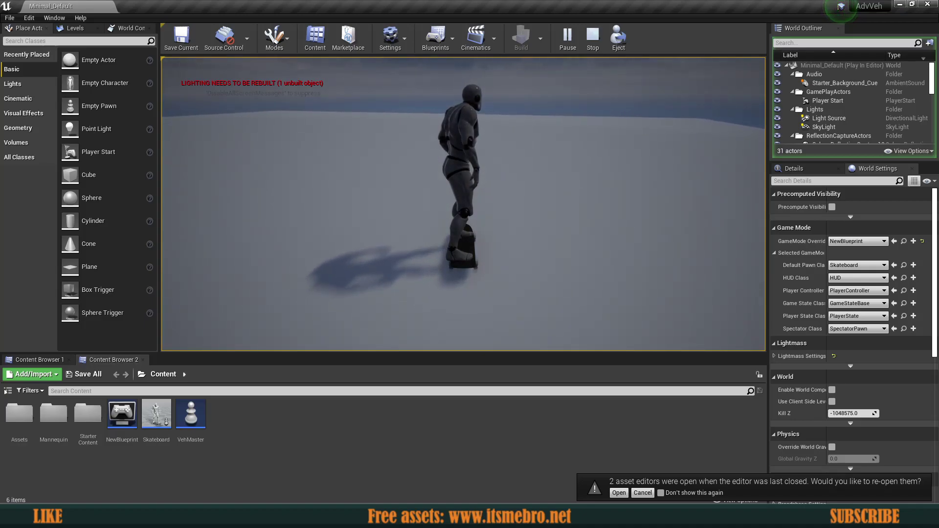
key(w)
key(a)
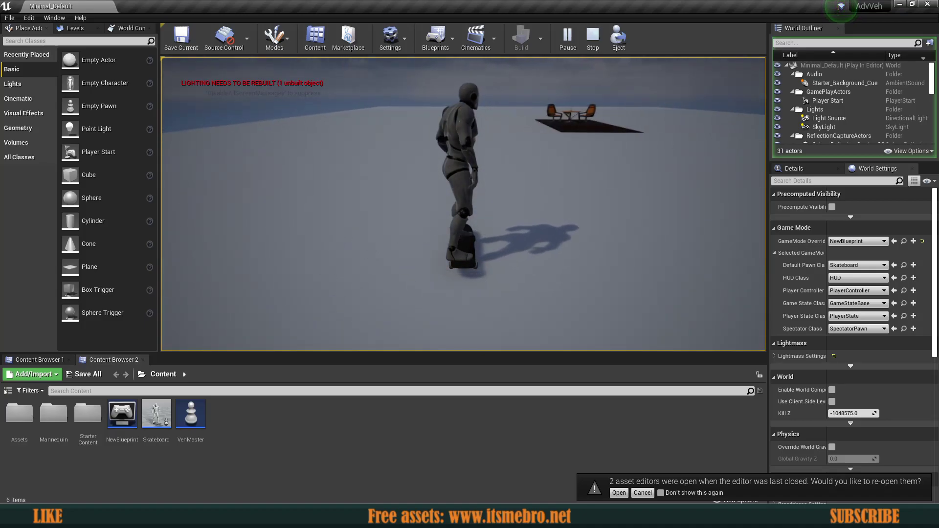
key(w)
key(a)
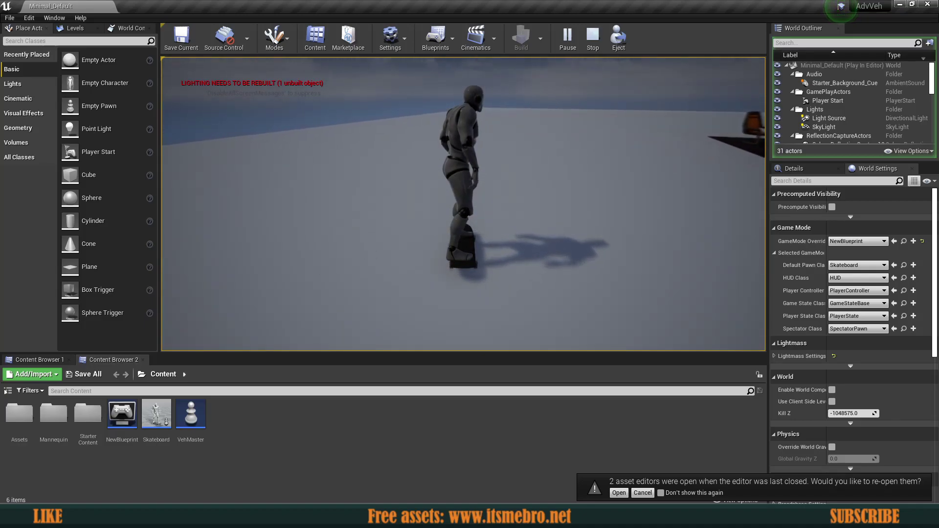
key(d)
key(w)
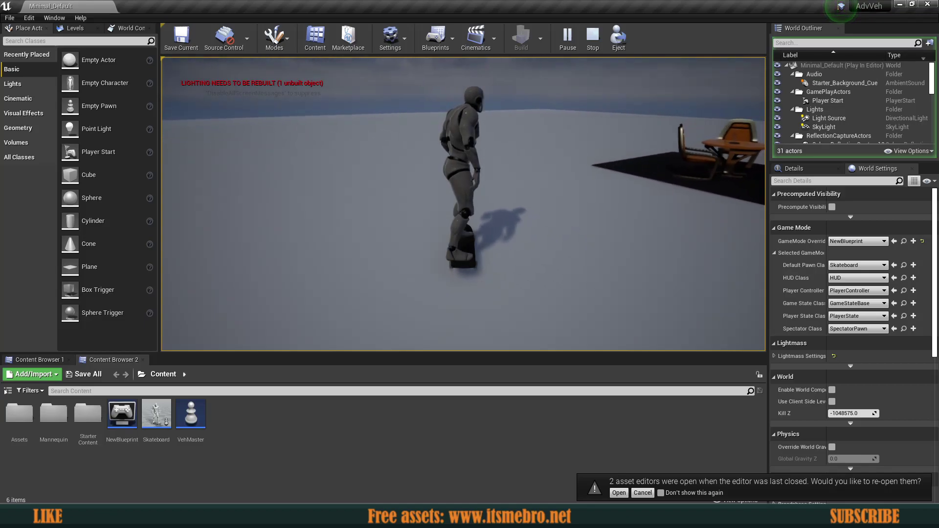
key(d)
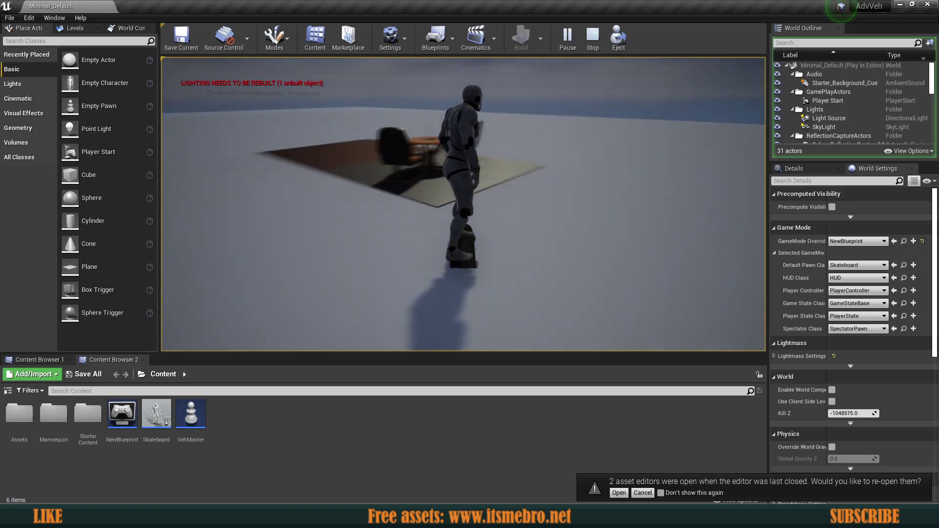
key(a)
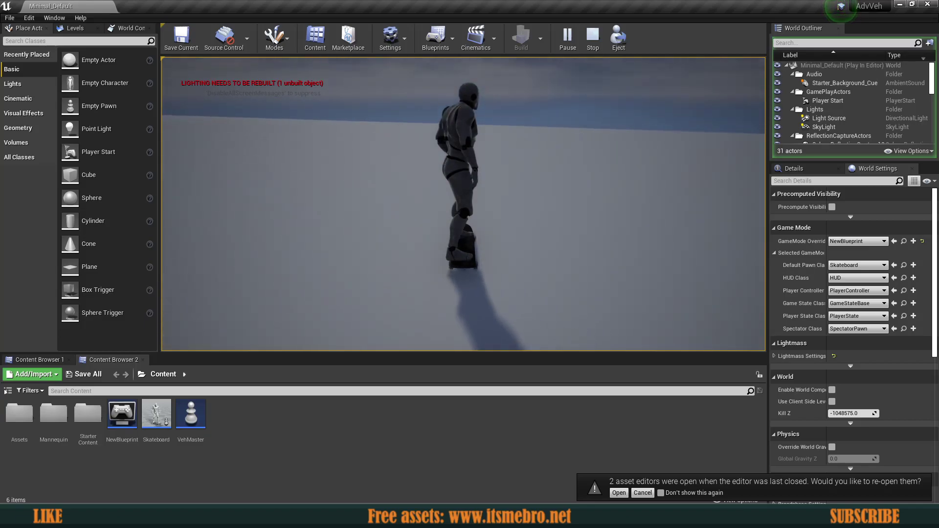
key(d)
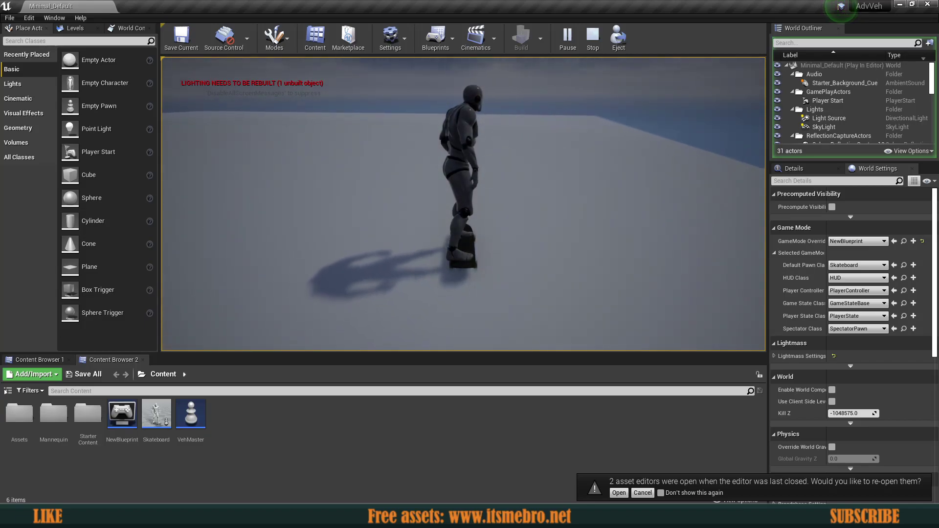
key(a)
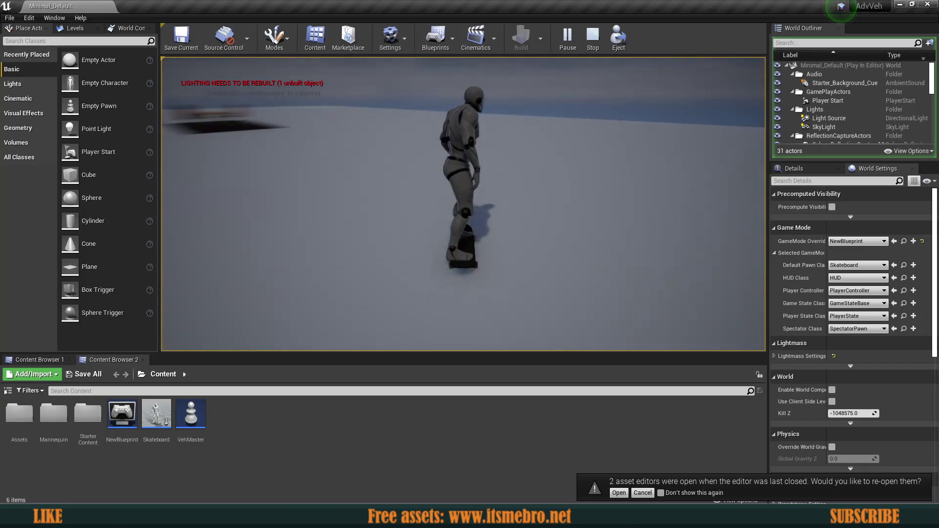
key(d)
key(d)
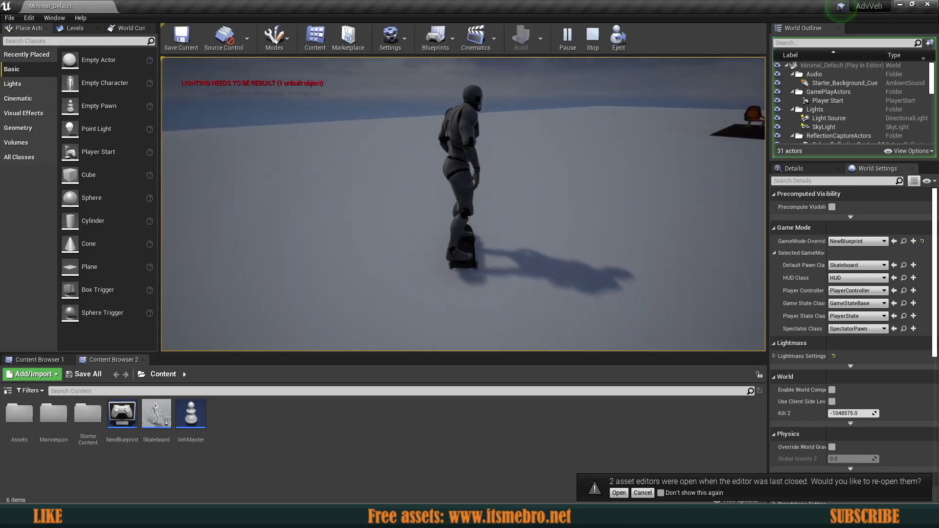
key(d)
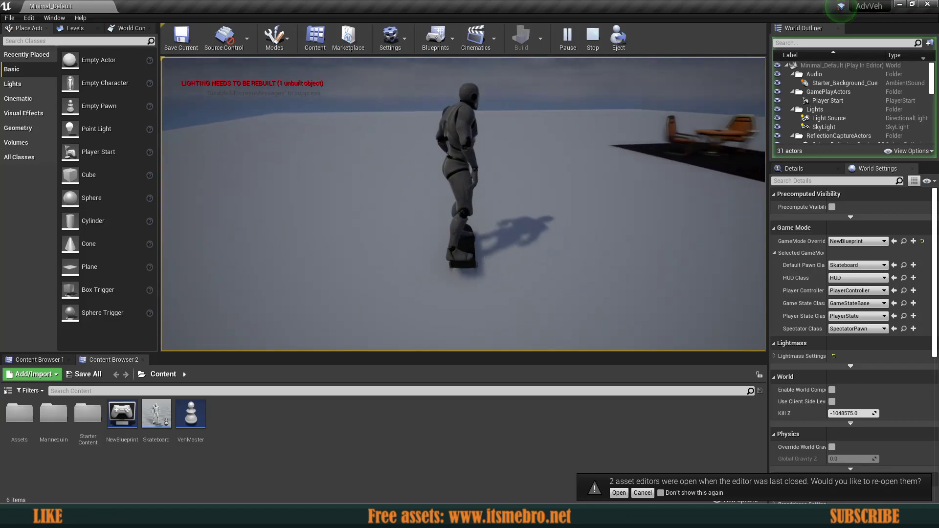
key(Escape)
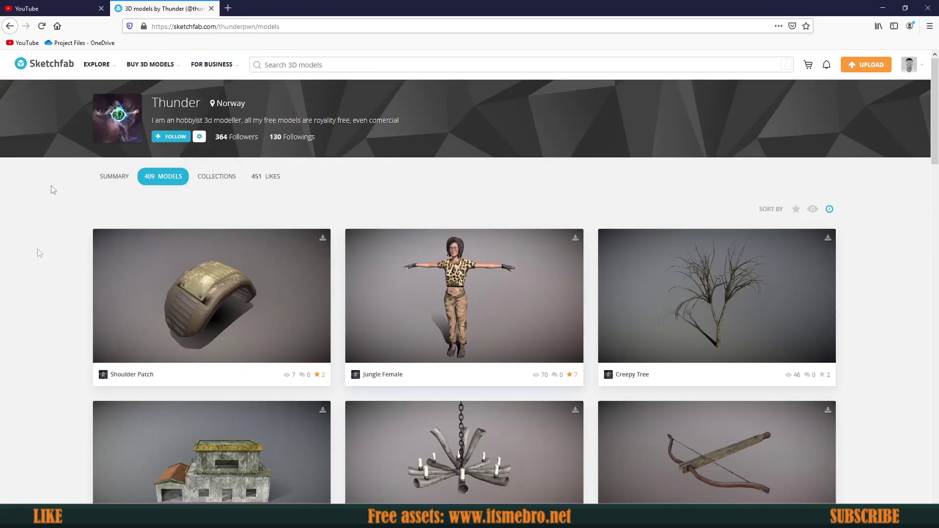
In the browser, look through the Sketchfab creator's model list for the Skateboard, open its page and inspect the 3D model.
scroll(307, 289, down, 6)
scroll(483, 265, up, 3)
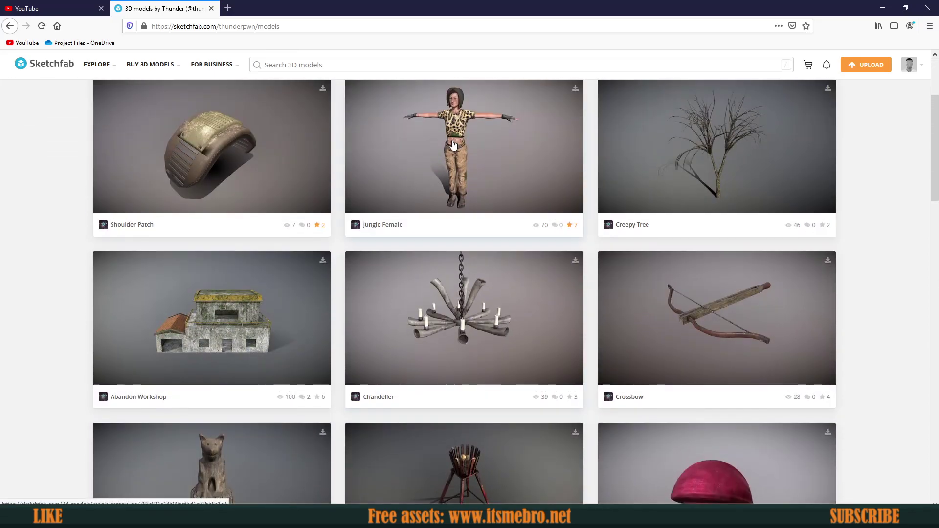
scroll(662, 217, down, 3)
scroll(663, 217, up, 3)
scroll(665, 217, down, 2)
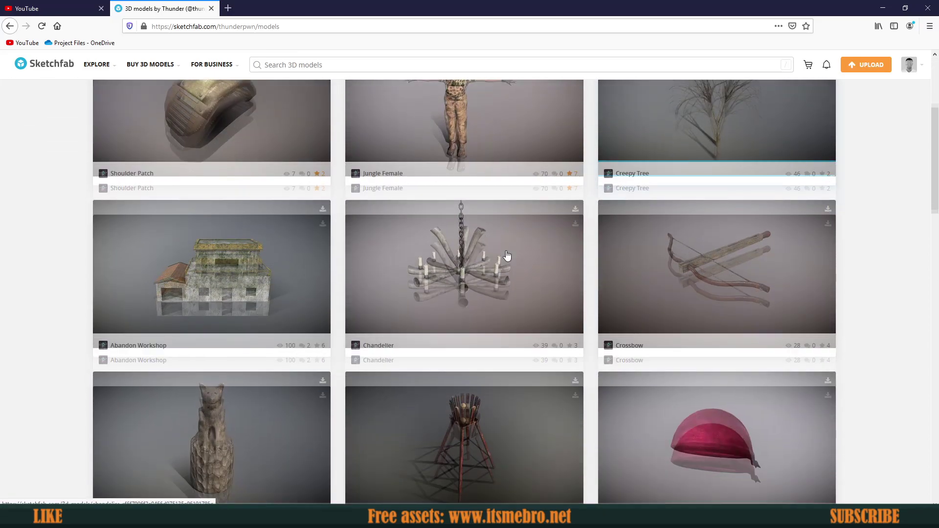
scroll(666, 217, down, 5)
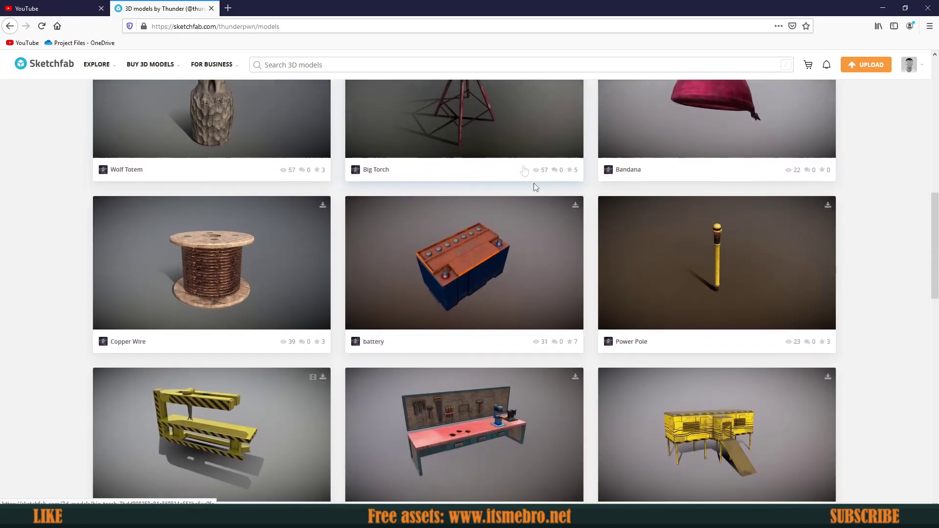
scroll(372, 286, down, 4)
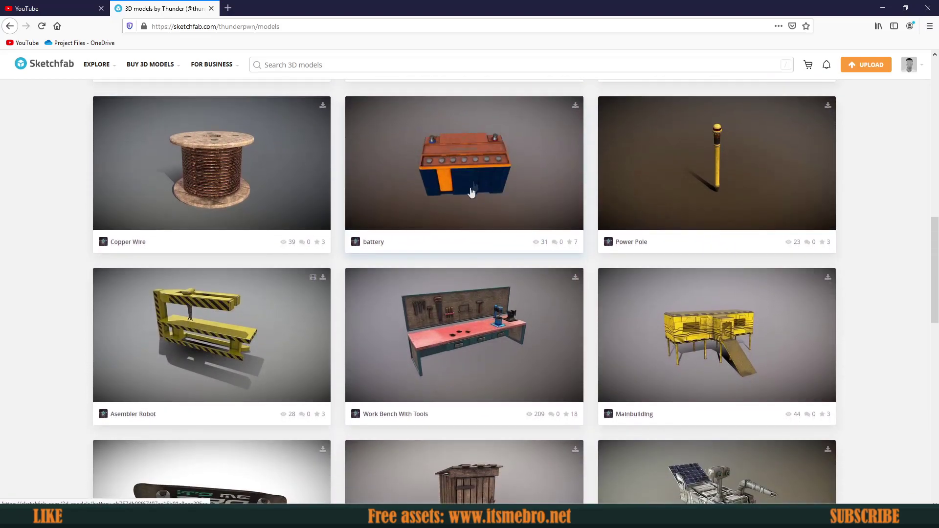
scroll(506, 253, down, 3)
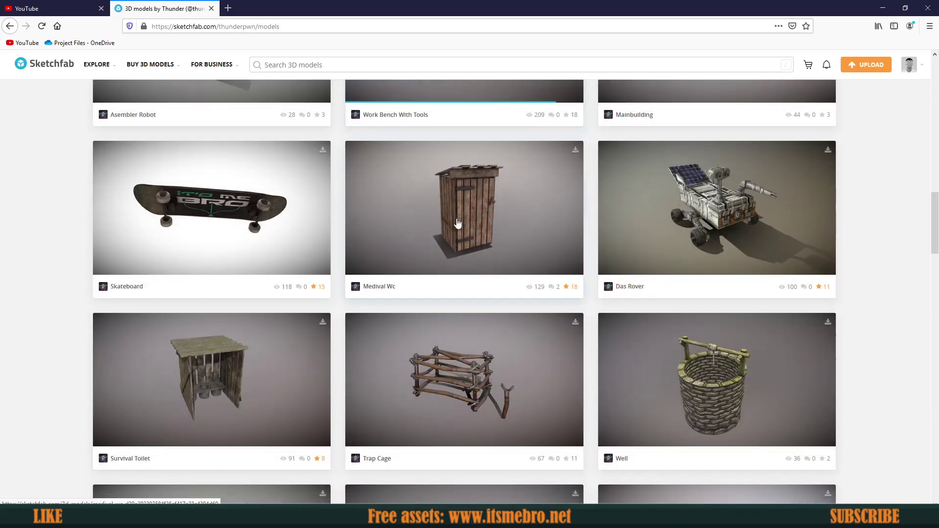
click(223, 225)
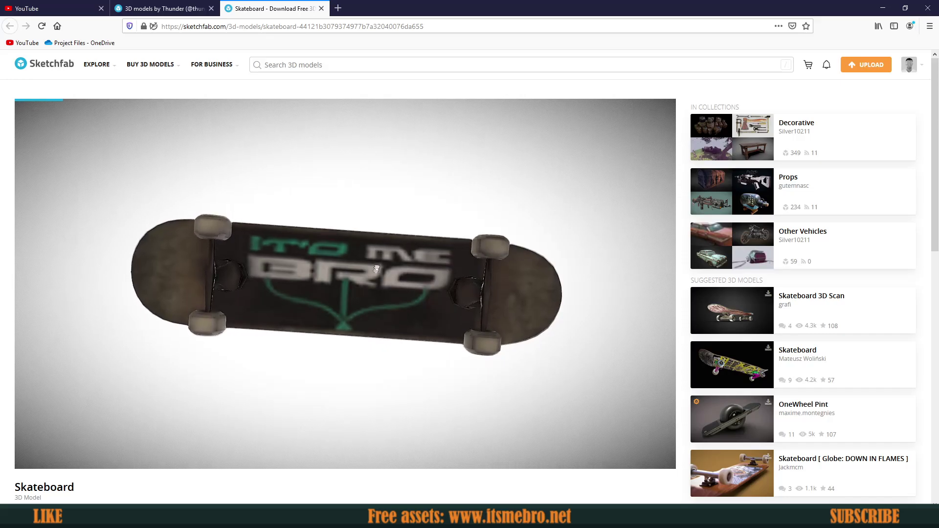
drag(349, 292, 355, 264)
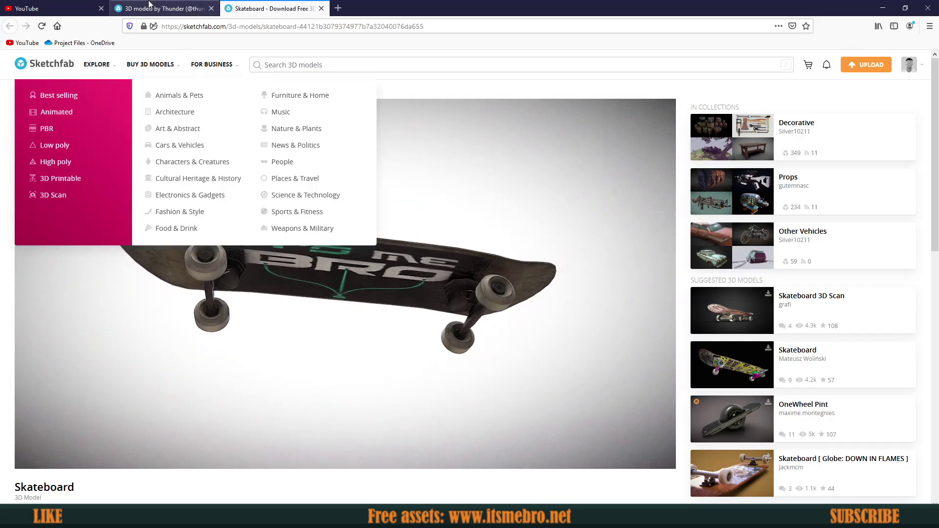
Return to the creator's model list and browse the remaining free 3D assets further down.
click(161, 9)
scroll(900, 248, down, 7)
scroll(419, 195, down, 19)
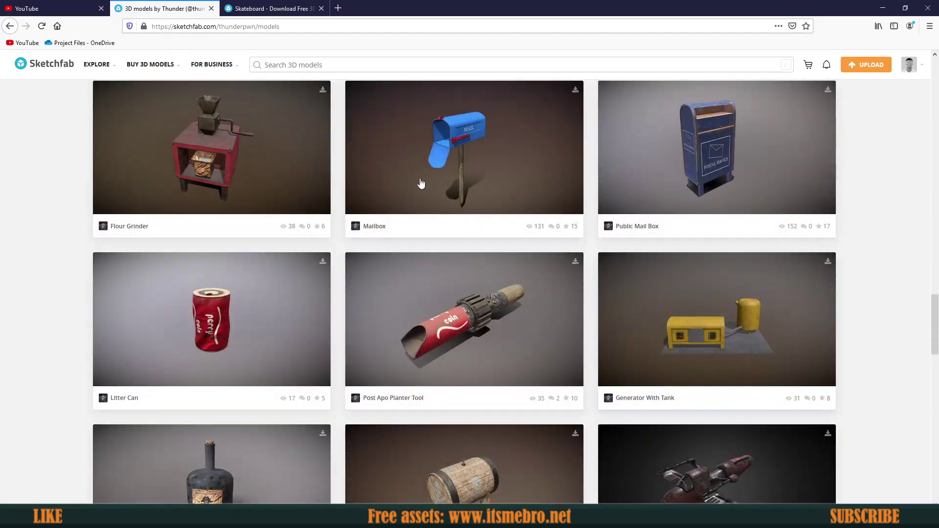
scroll(427, 185, down, 4)
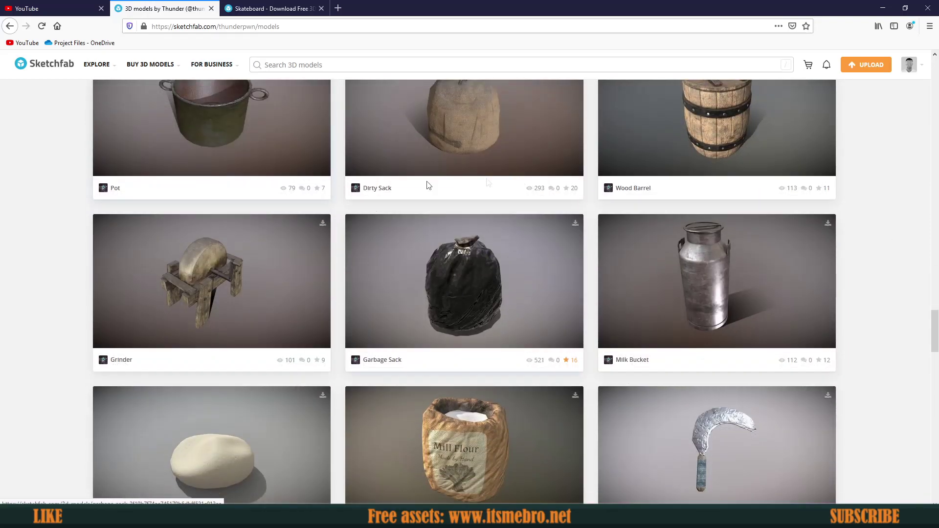
scroll(396, 290, down, 2)
scroll(395, 290, down, 2)
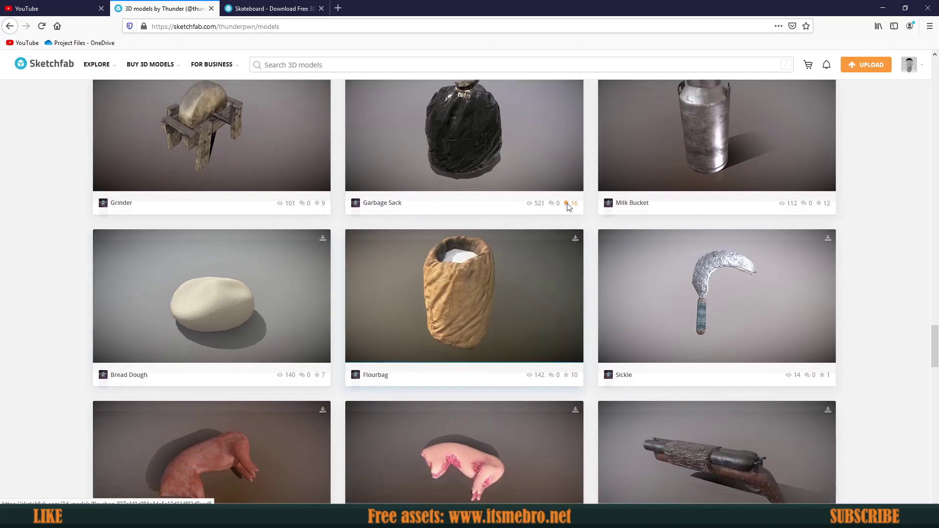
scroll(562, 293, down, 6)
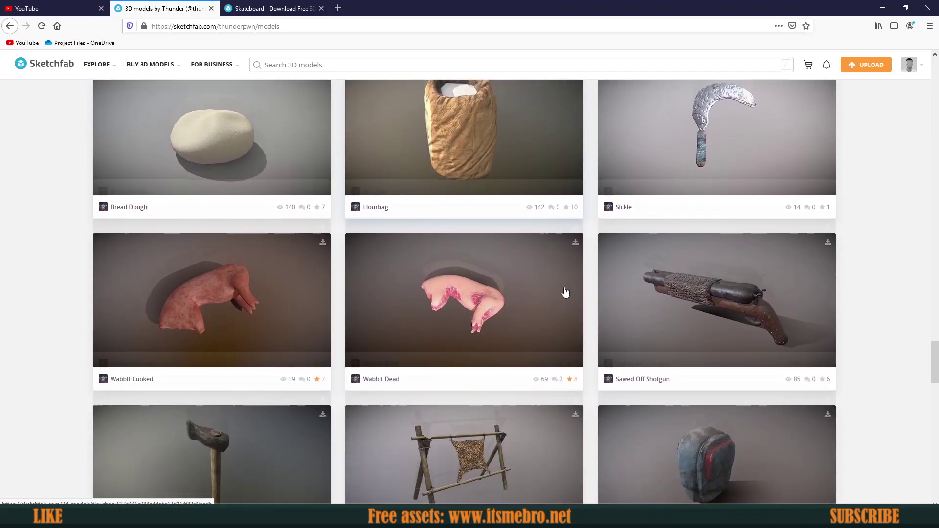
scroll(448, 305, down, 8)
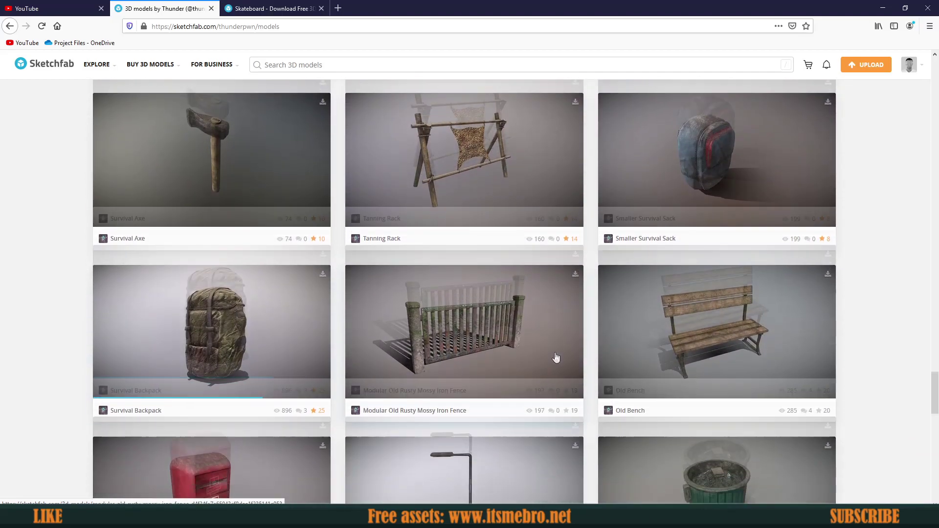
scroll(528, 353, down, 2)
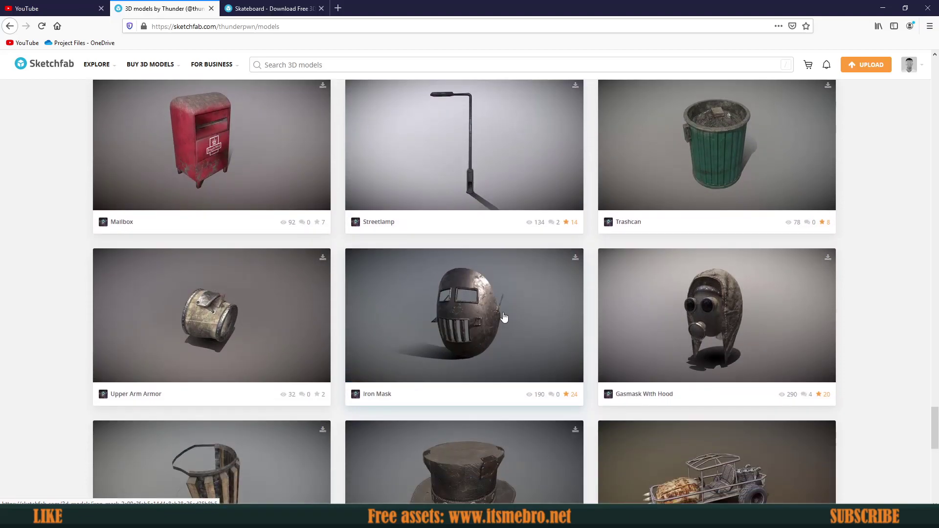
scroll(503, 317, down, 10)
scroll(468, 315, up, 6)
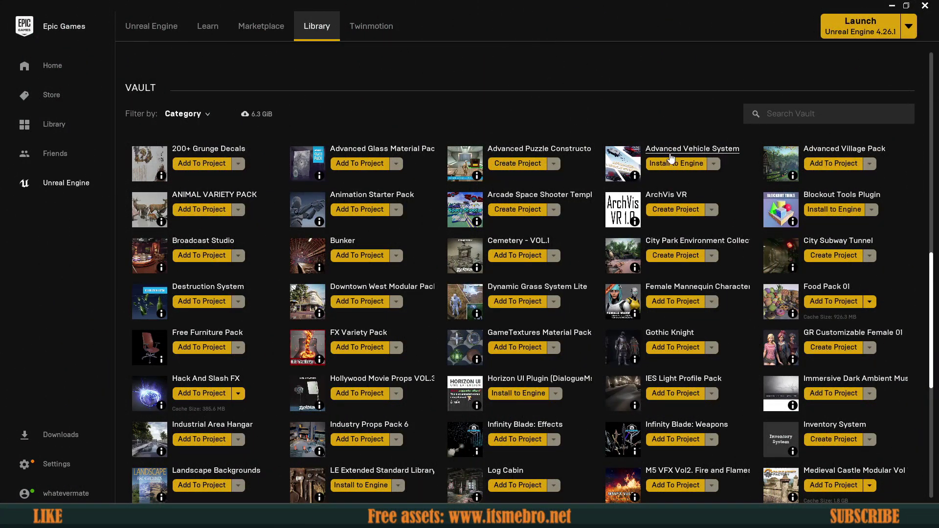
In the Epic Games Launcher vault, try to install the Advanced Vehicle System plugin to the engine, and dismiss the dialog.
click(677, 165)
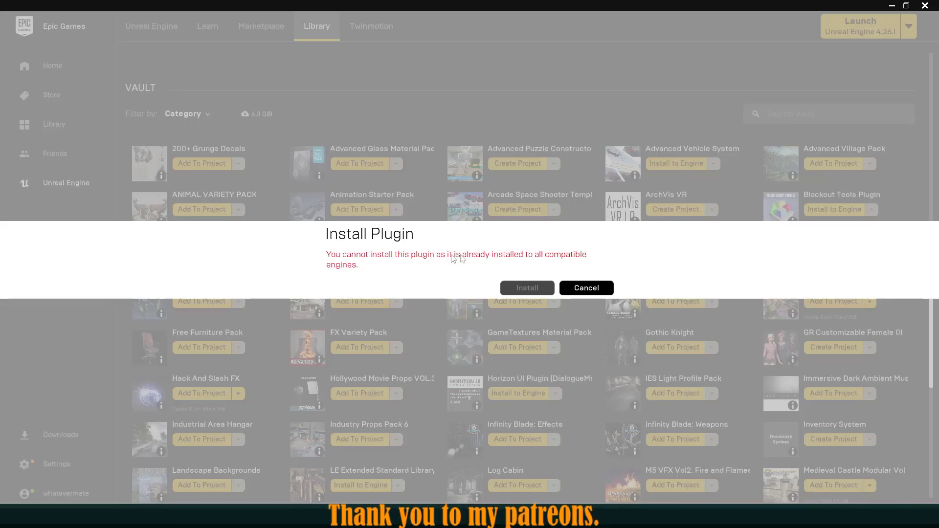
click(580, 287)
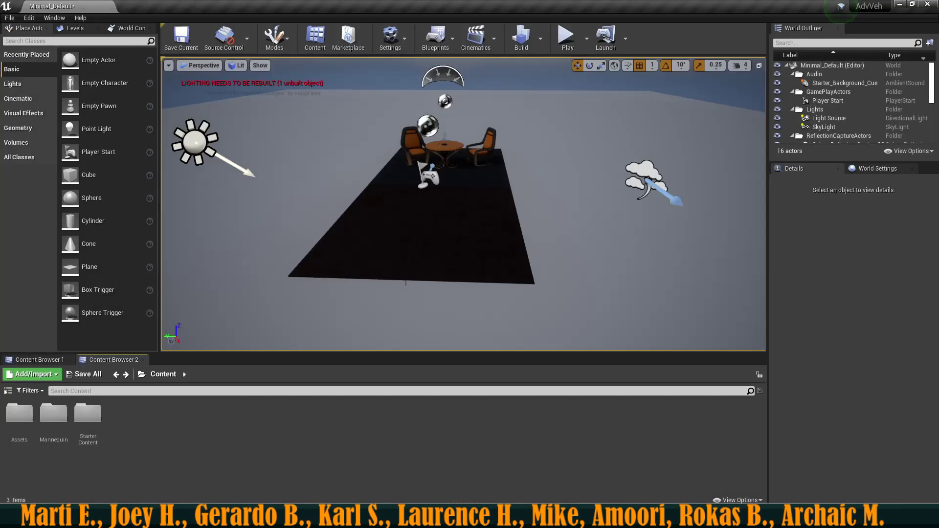
In the Unreal Editor, search the plugins for "vehic" to check whether Advanced Vehicle System is enabled, and close the plugin browser.
click(405, 48)
click(415, 85)
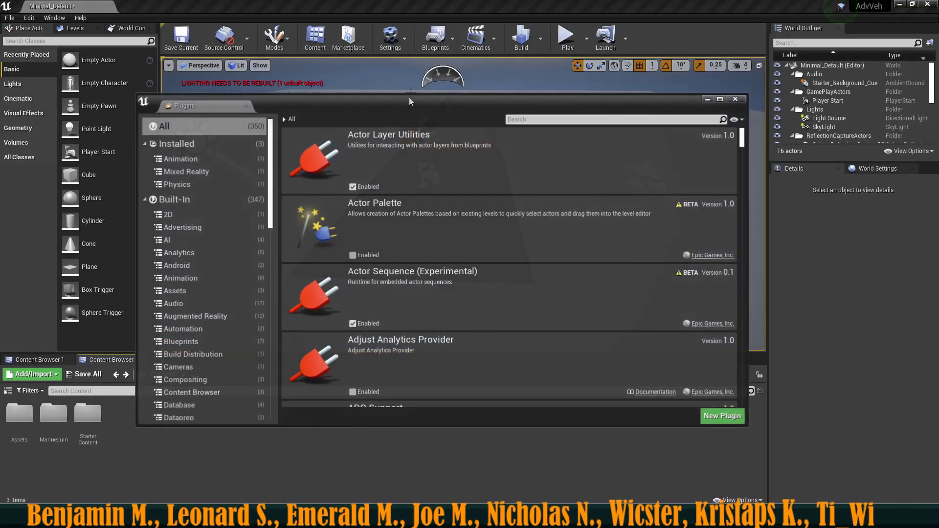
click(528, 119)
text(vehic)
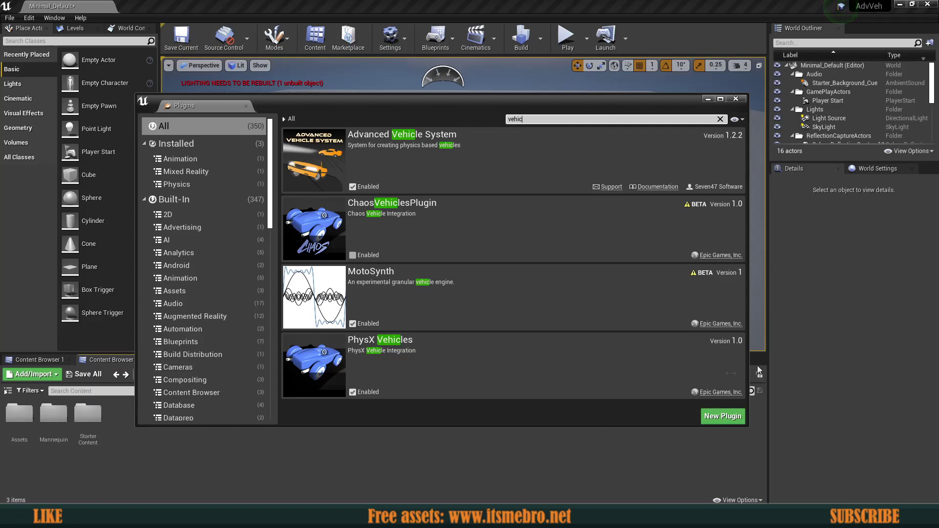
click(736, 98)
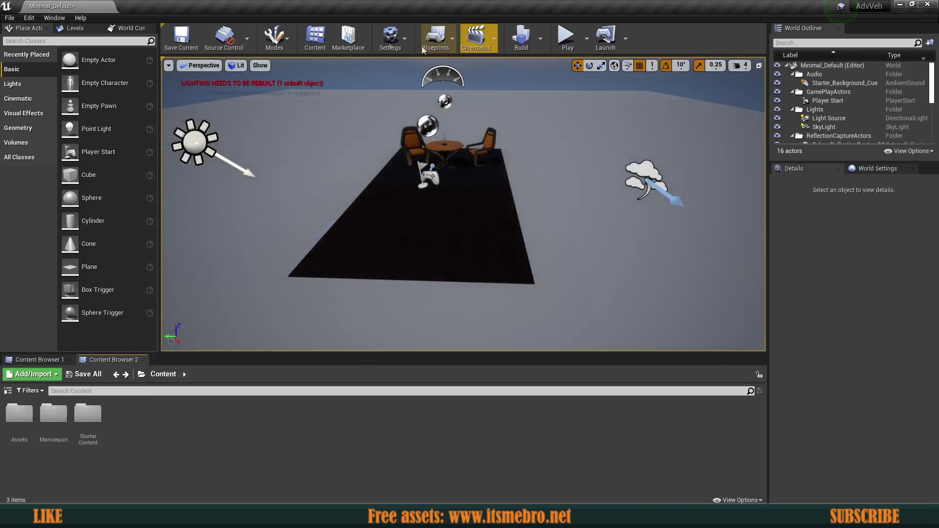
Open the project's engine input settings and examine the MoveForward and MoveRight axis mappings.
click(380, 39)
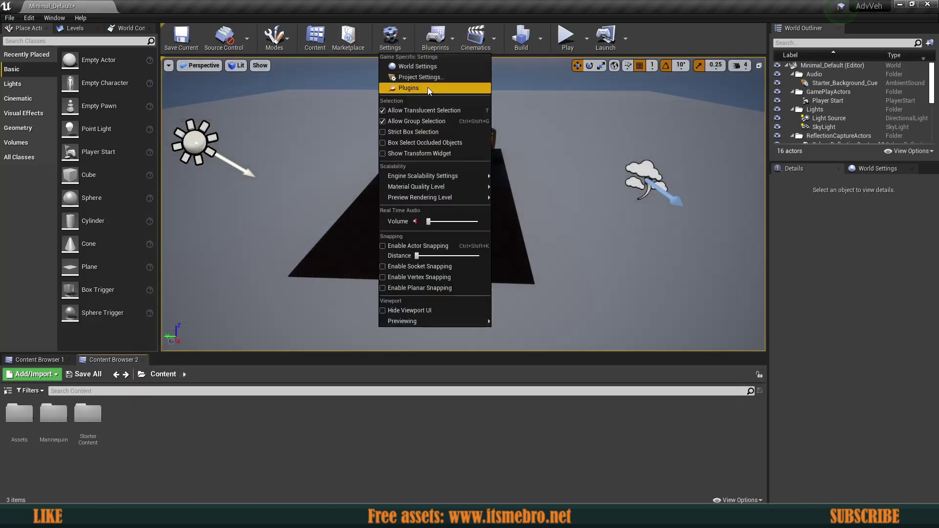
click(403, 77)
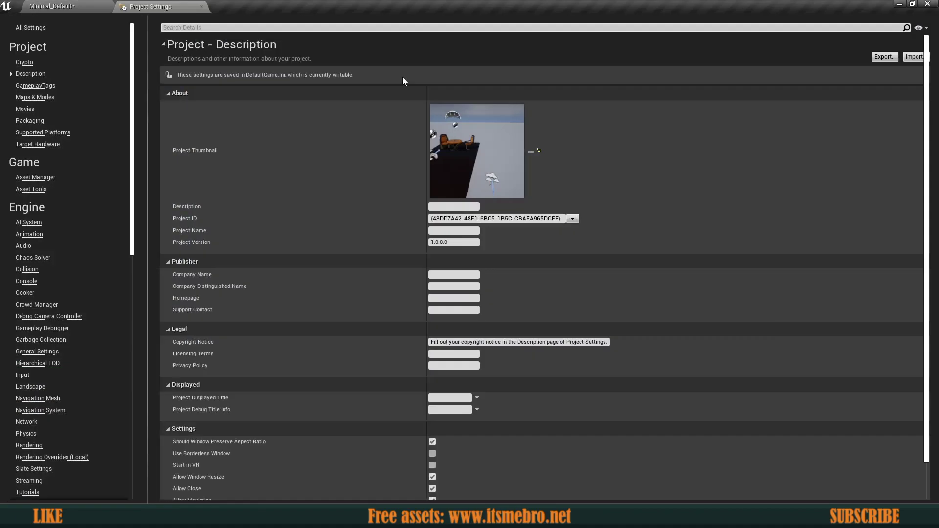
click(22, 377)
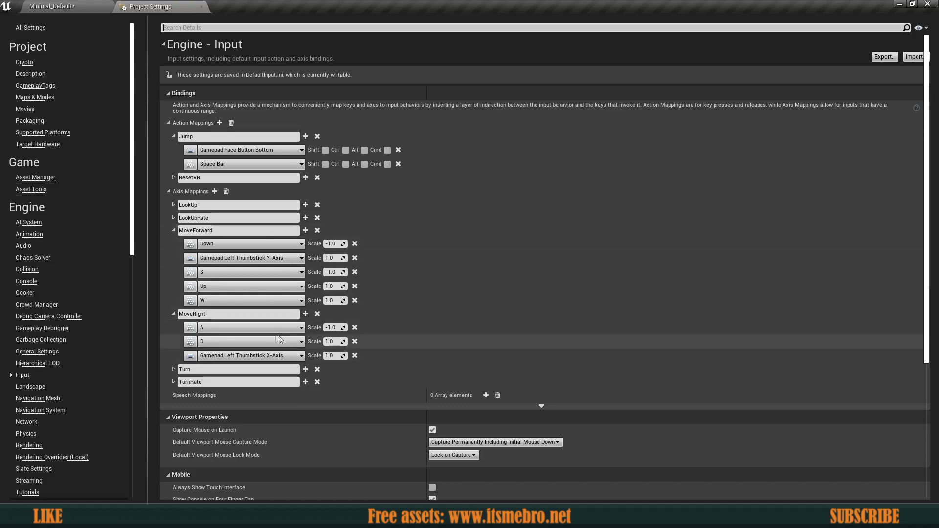
click(225, 232)
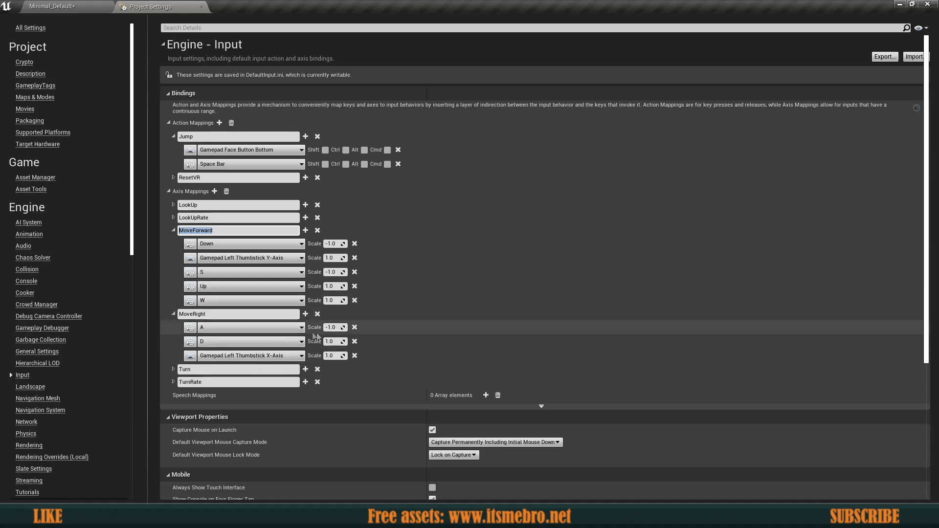
Close the project settings and create a Blueprint class in the Content folder with AVS_Vehicle as its parent class.
click(219, 137)
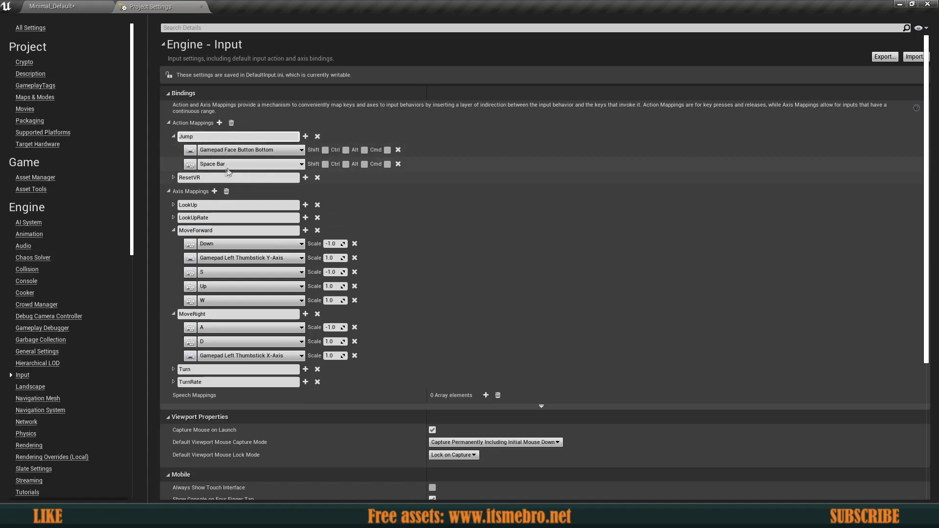
click(201, 7)
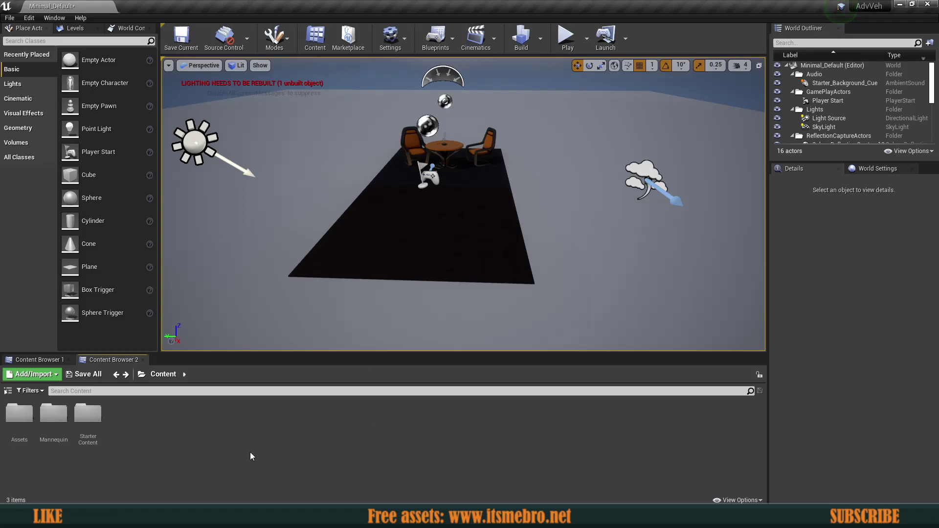
right_click(202, 447)
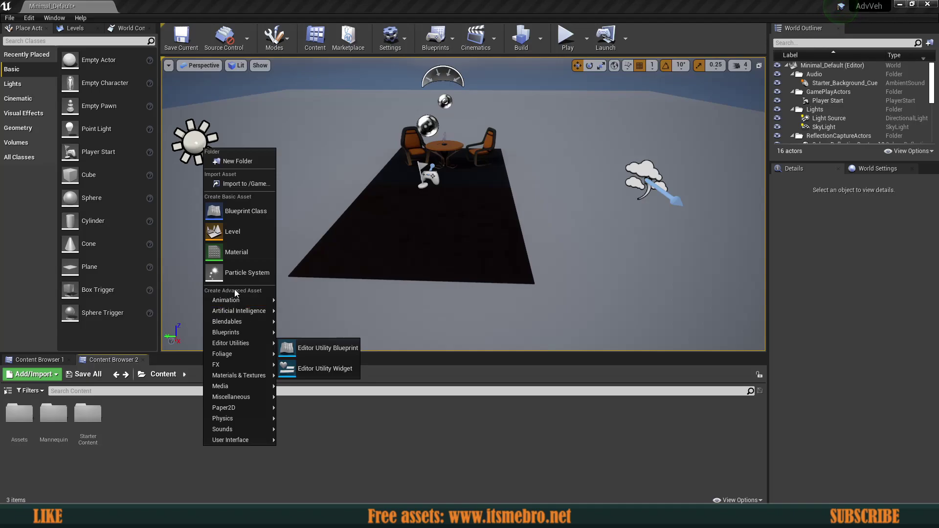
click(251, 211)
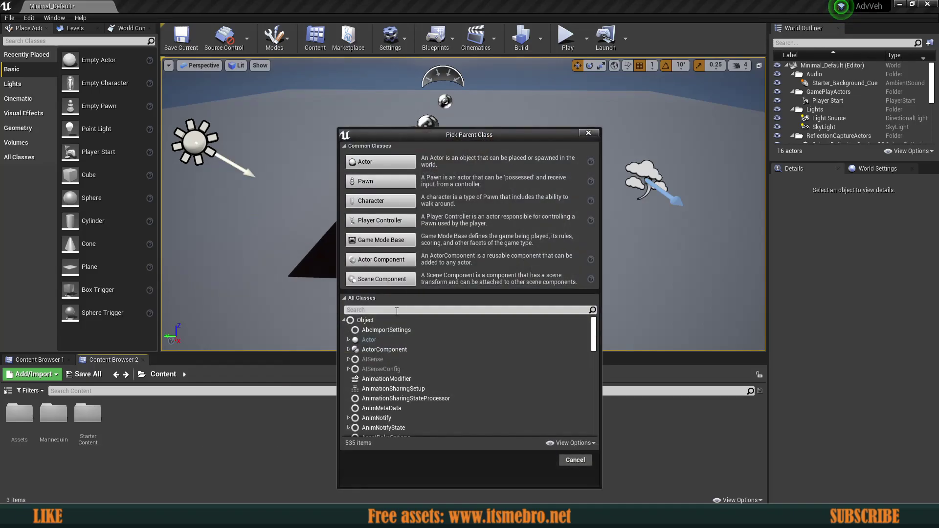
text(avs)
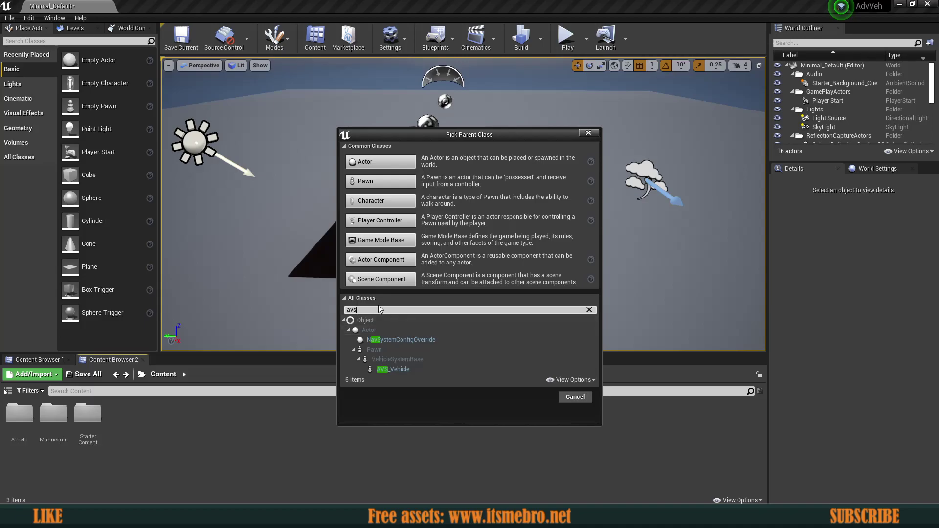
click(388, 371)
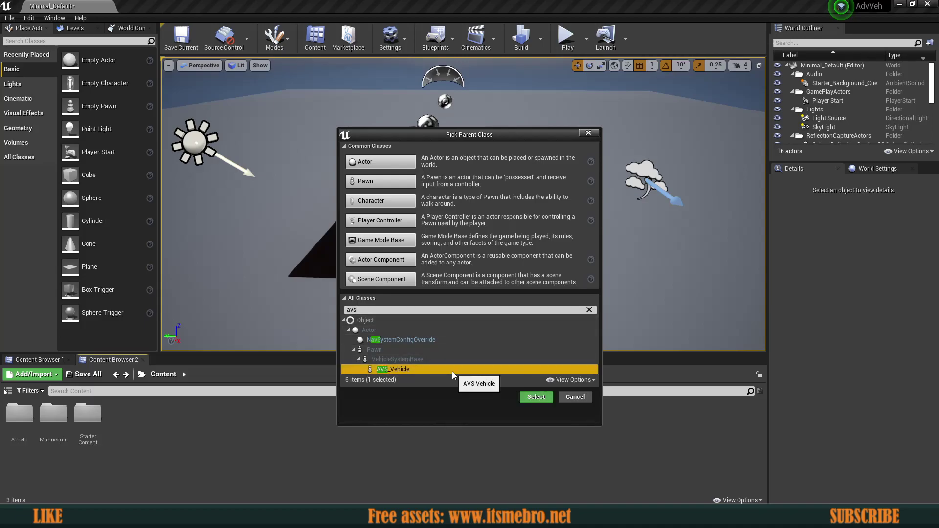
click(535, 398)
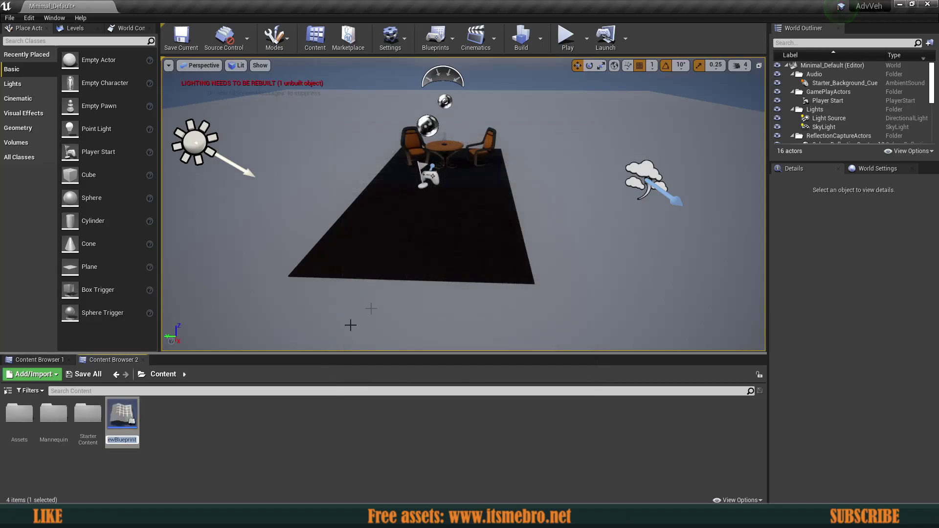
Name the new vehicle Blueprint VehMaster.
text(Vehg)
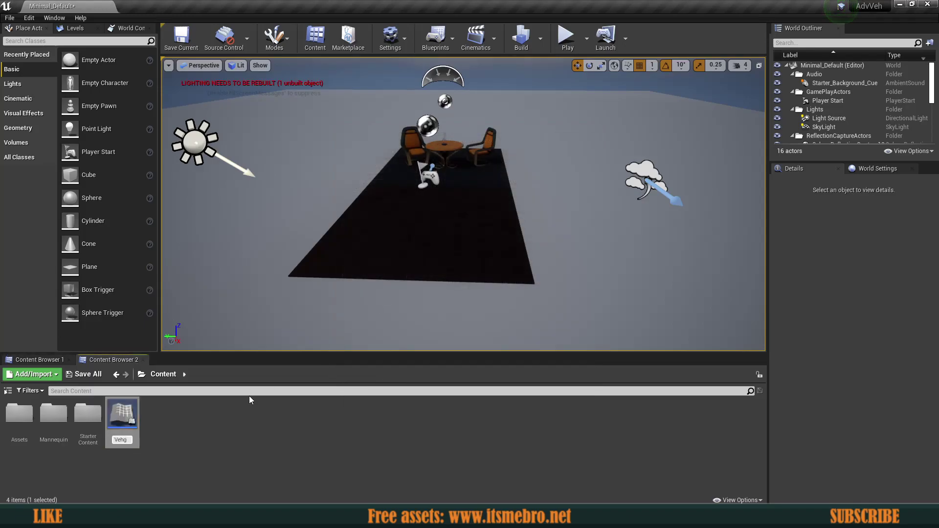
key(Return)
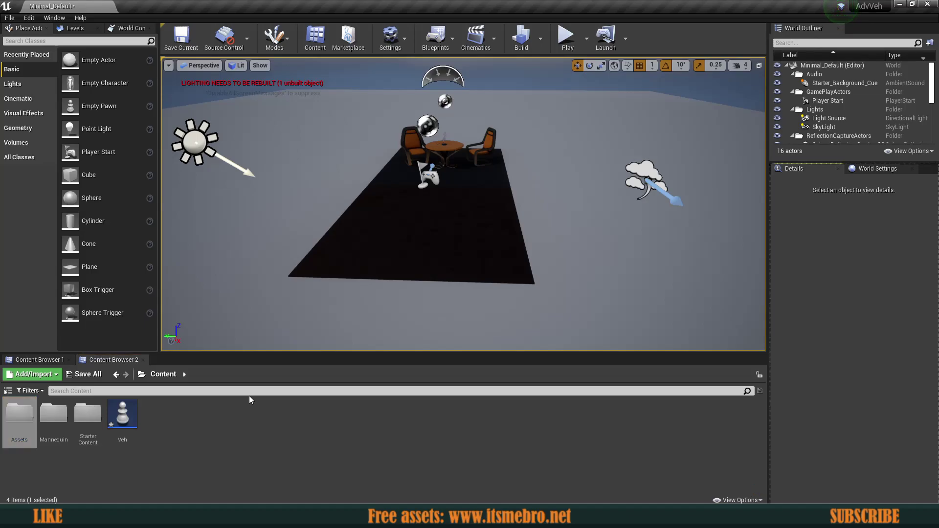
click(119, 415)
key(F2)
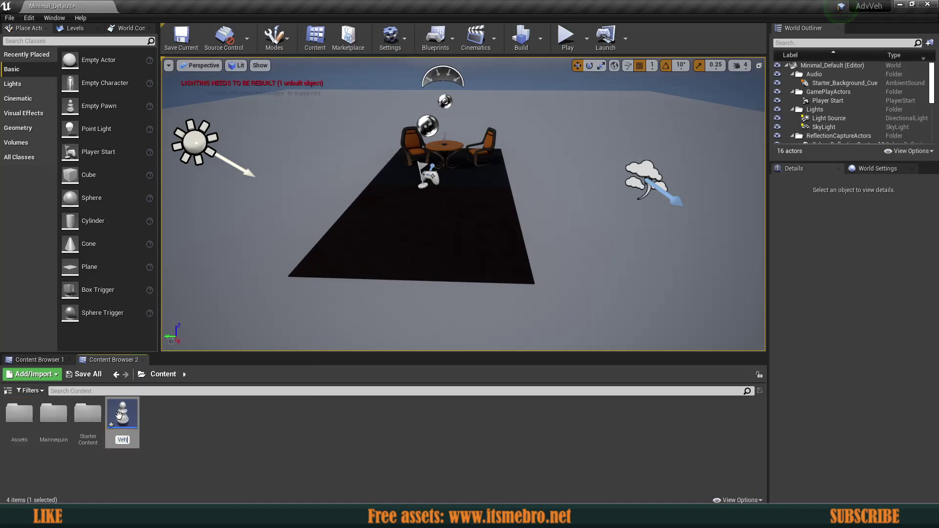
text(Master)
key(Return)
Open VehMaster's Event Graph and delete the ActorBeginOverlap and Tick event nodes, keeping only BeginPlay and its parent call.
double_click(119, 416)
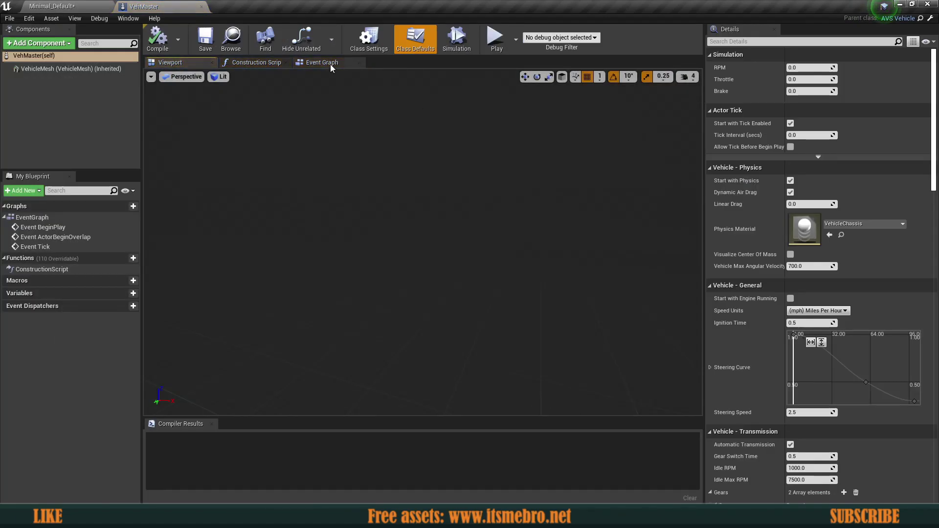
click(329, 63)
drag(270, 268, 453, 385)
key(Delete)
right_drag(504, 270, 373, 381)
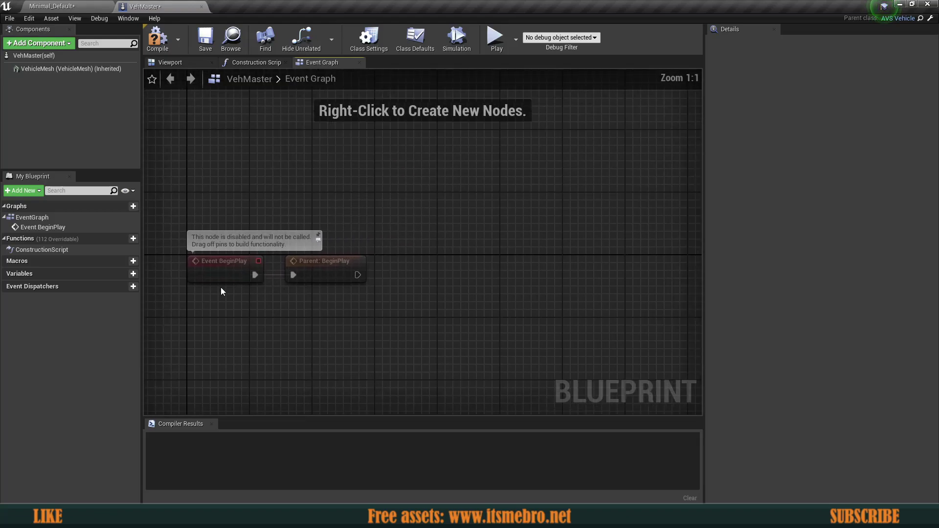
click(217, 272)
click(342, 268)
right_drag(470, 288, 445, 283)
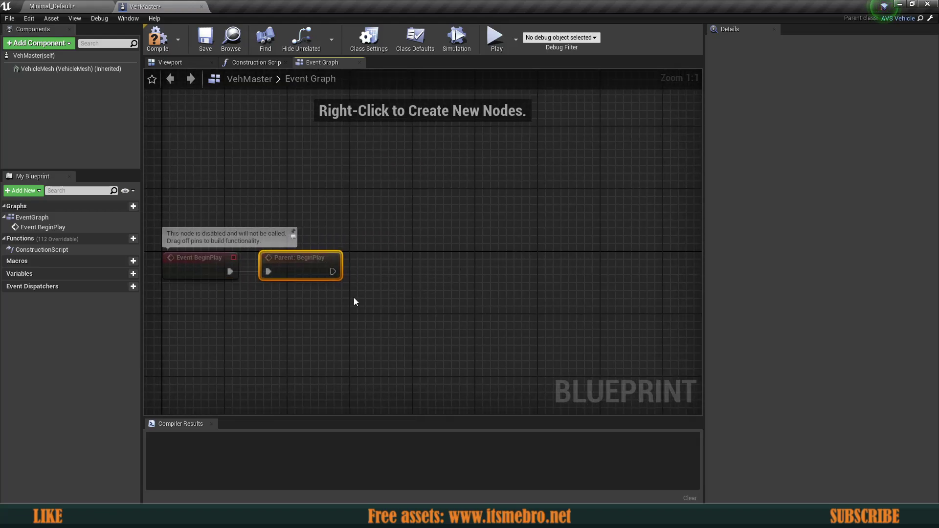
click(362, 291)
right_drag(353, 297, 397, 285)
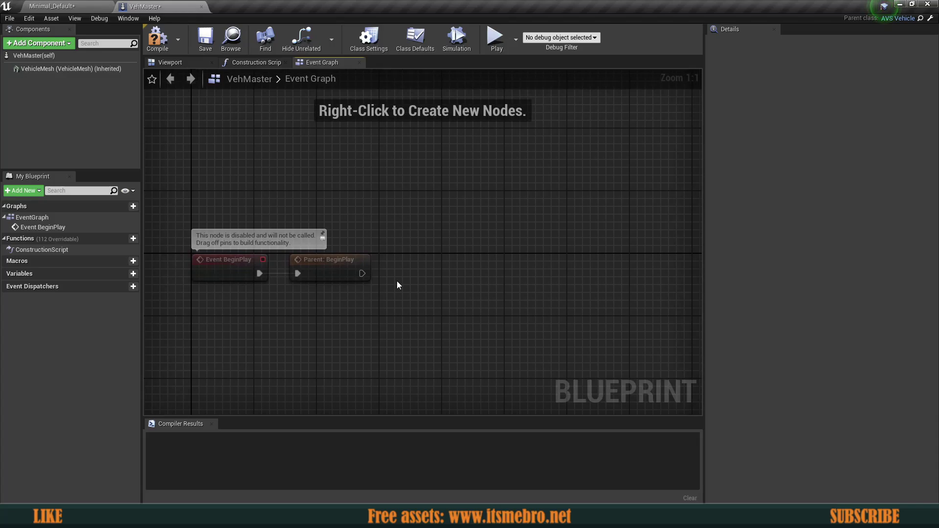
mouse_move(442, 291)
right_down()
mouse_move(428, 285)
mouse_move(441, 291)
right_up()
right_drag(442, 291, 424, 288)
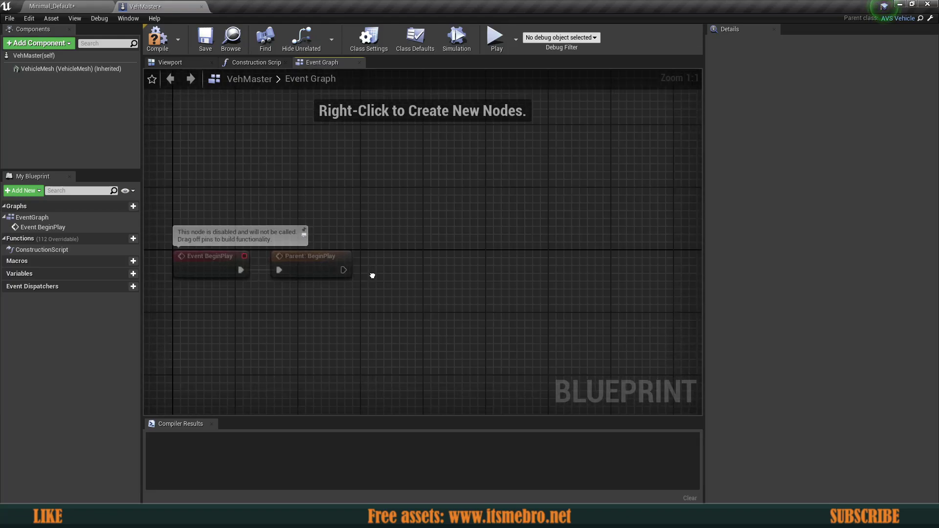
Add a Start Engine node wired after Parent: BeginPlay and align it with the other nodes.
drag(343, 270, 374, 270)
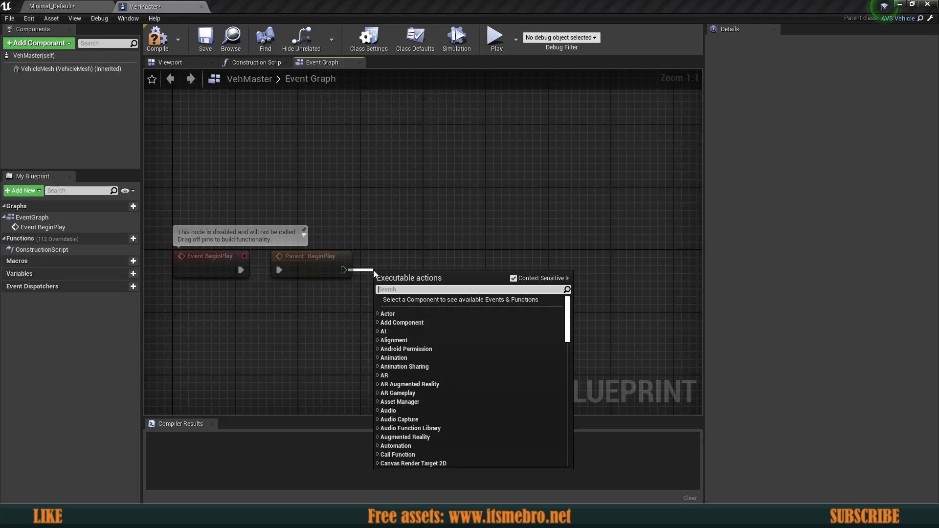
text(start e)
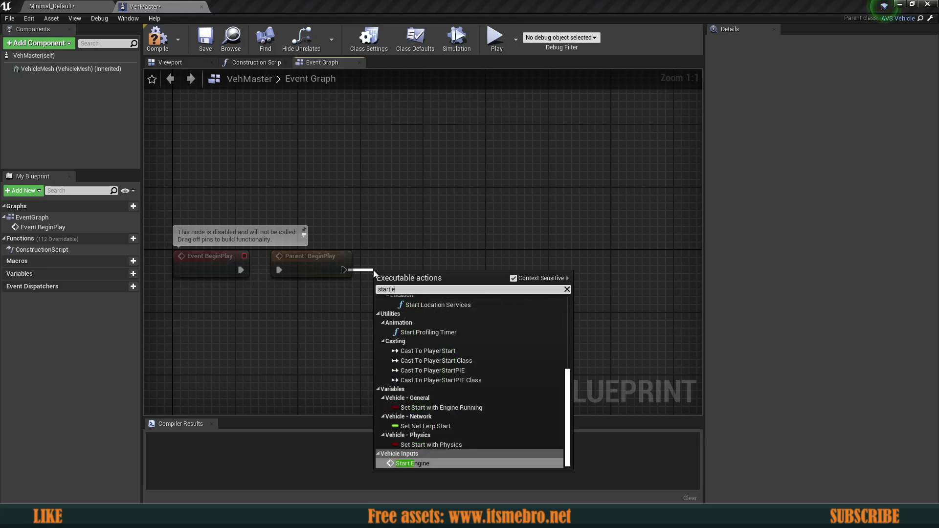
text(ngine)
key(Return)
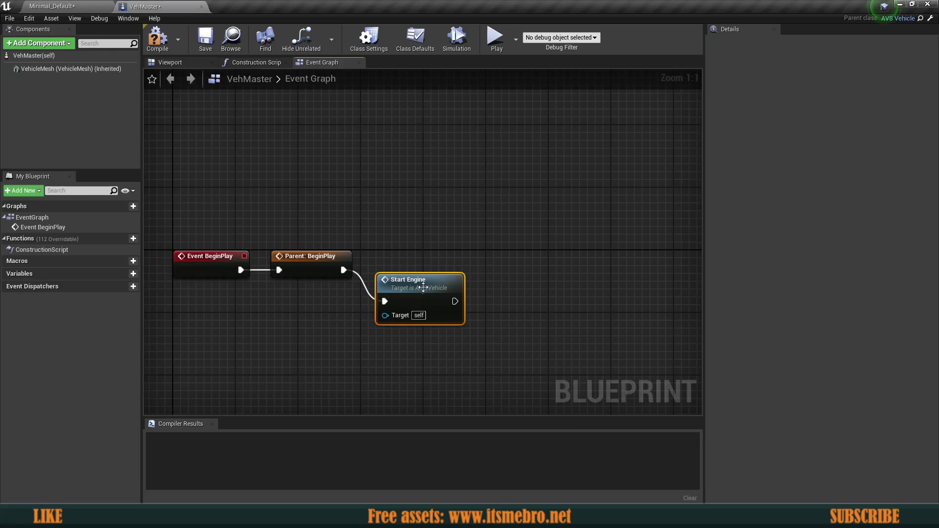
drag(420, 262, 417, 258)
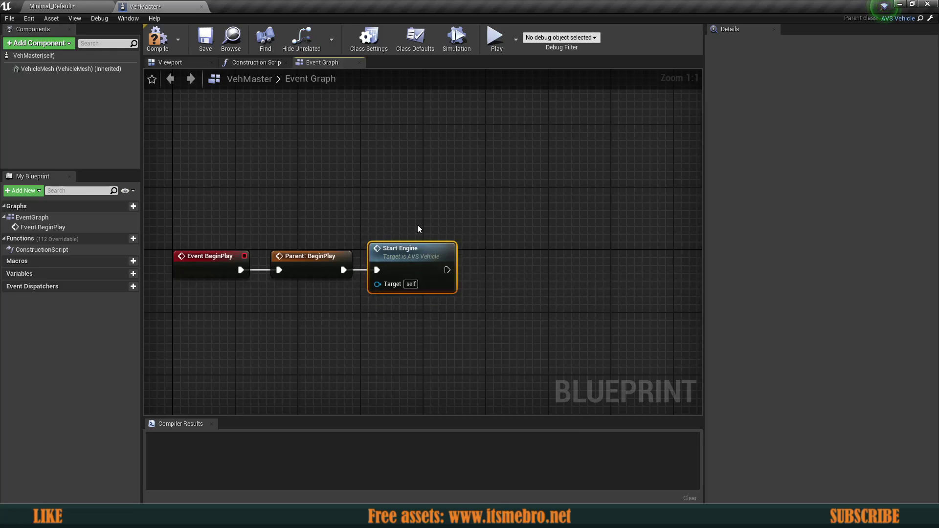
Move the Parent: BeginPlay and Start Engine nodes closer to Event BeginPlay to tighten the chain.
click(418, 224)
drag(286, 257, 298, 254)
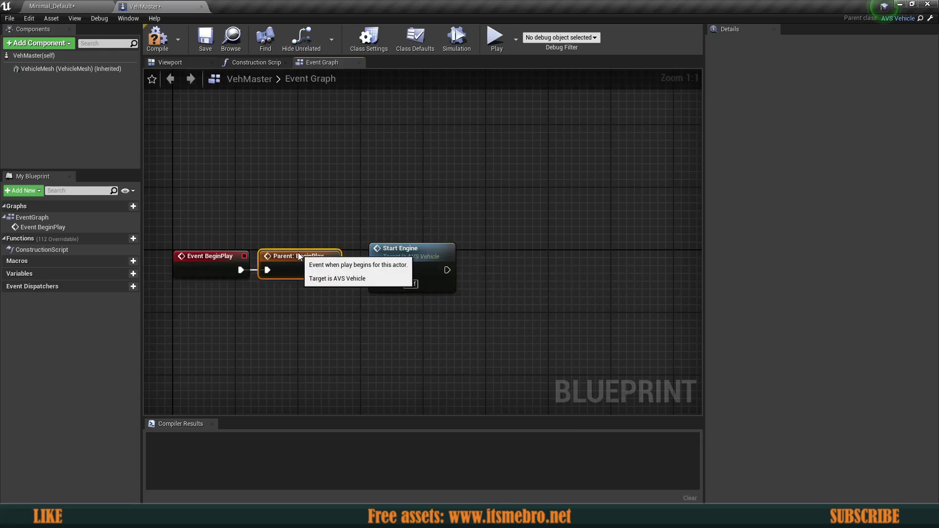
click(399, 238)
drag(399, 241, 384, 241)
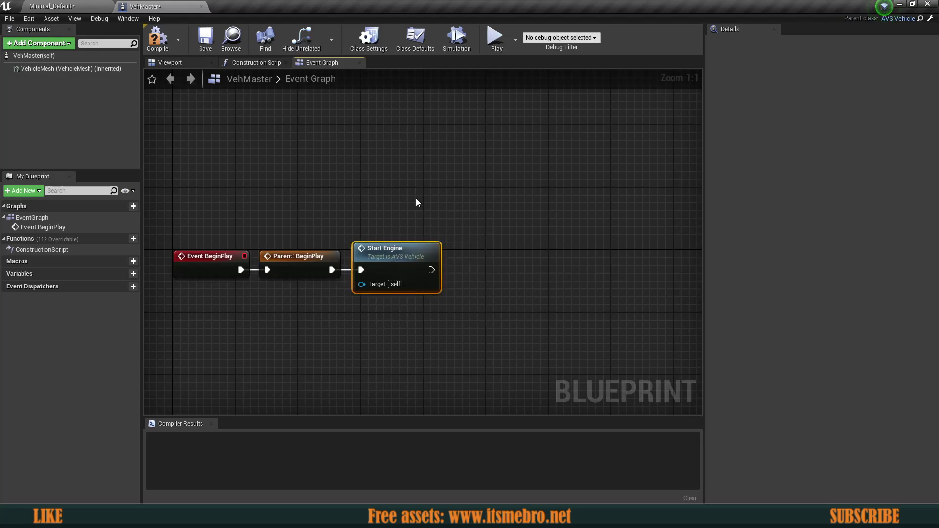
click(411, 256)
Add a Set Shifter Position node wired after Start Engine and line it up with the chain.
right_drag(424, 263, 405, 261)
right_drag(340, 197, 345, 203)
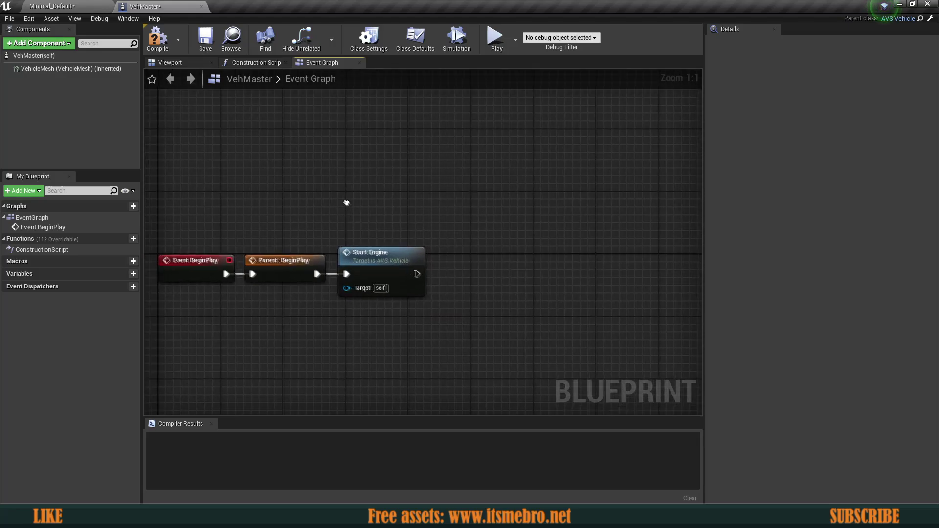
right_drag(418, 250, 383, 243)
drag(382, 268, 408, 266)
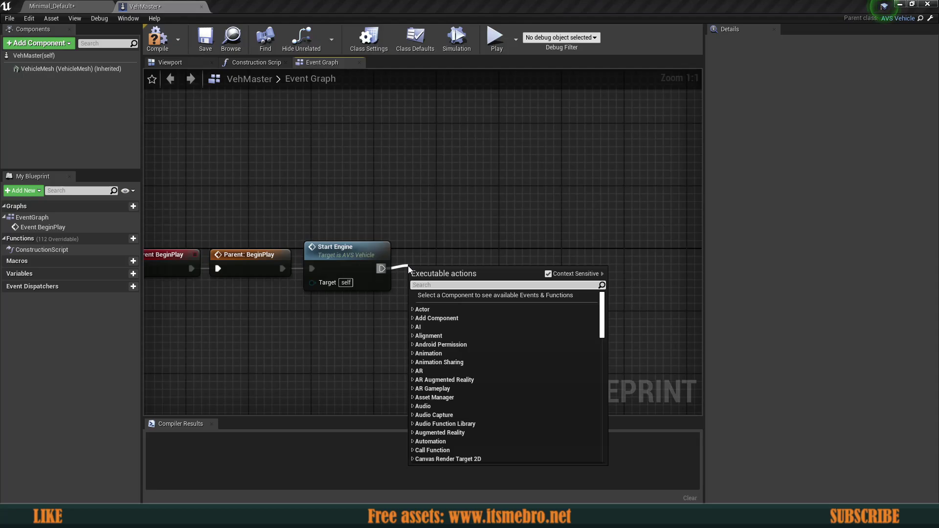
text(set shif)
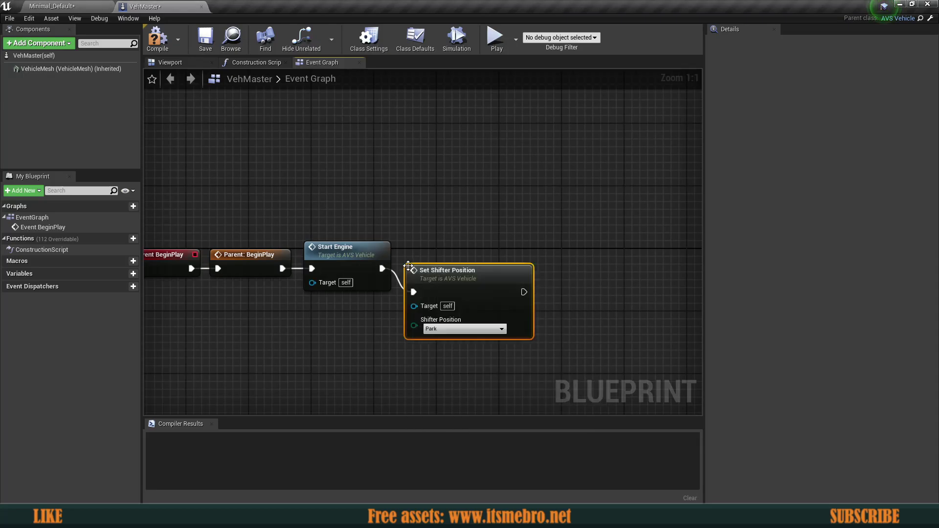
drag(446, 332, 461, 308)
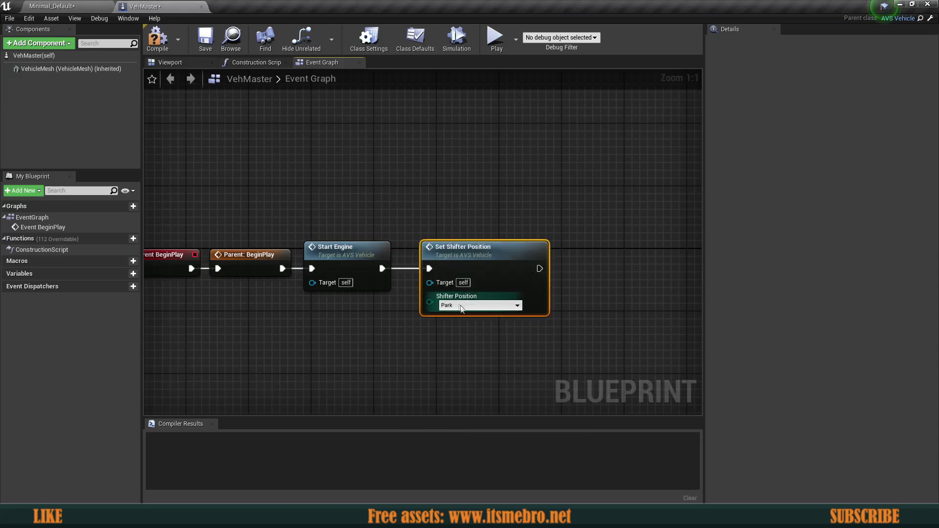
Set the node's shifter position to Drive, tidy its spacing, and compile and save the VehMaster Blueprint.
click(460, 306)
click(460, 334)
drag(478, 275, 463, 275)
click(407, 199)
right_drag(404, 197, 476, 186)
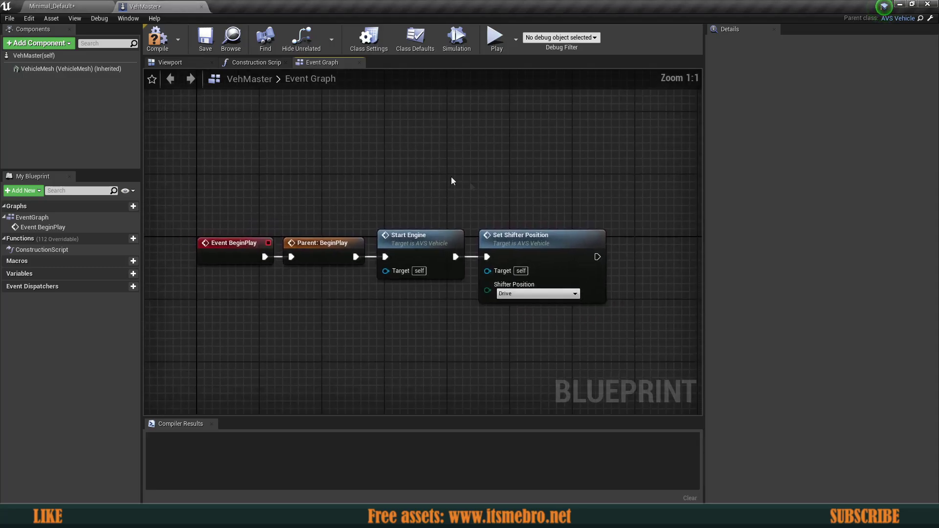
click(167, 45)
click(197, 51)
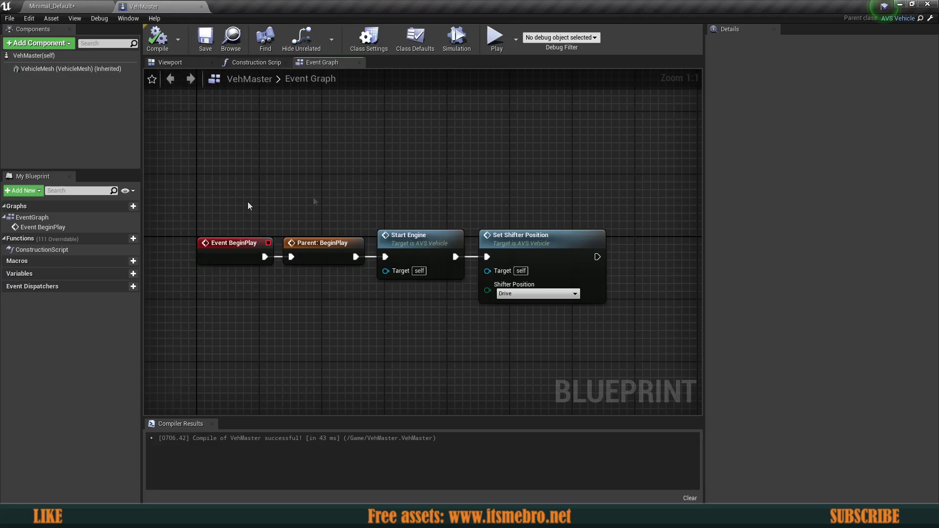
Add an InputAxis MoveForward event and place it well below the BeginPlay chain.
right_drag(421, 341, 432, 304)
right_drag(254, 322, 257, 319)
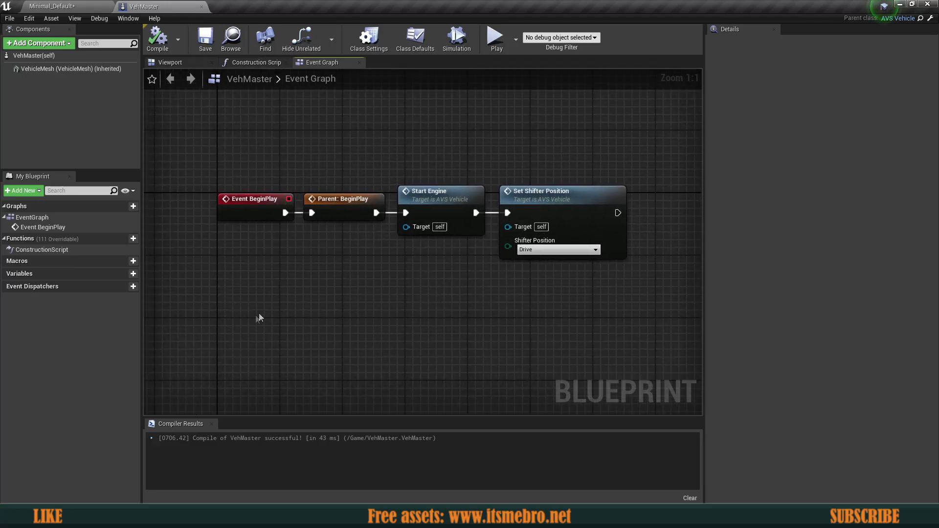
right_click(230, 321)
text(movefor)
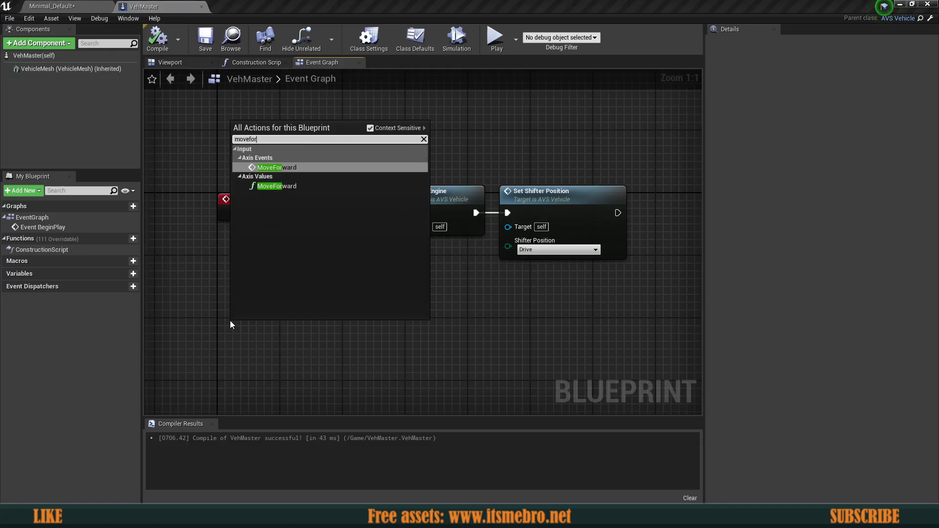
key(Return)
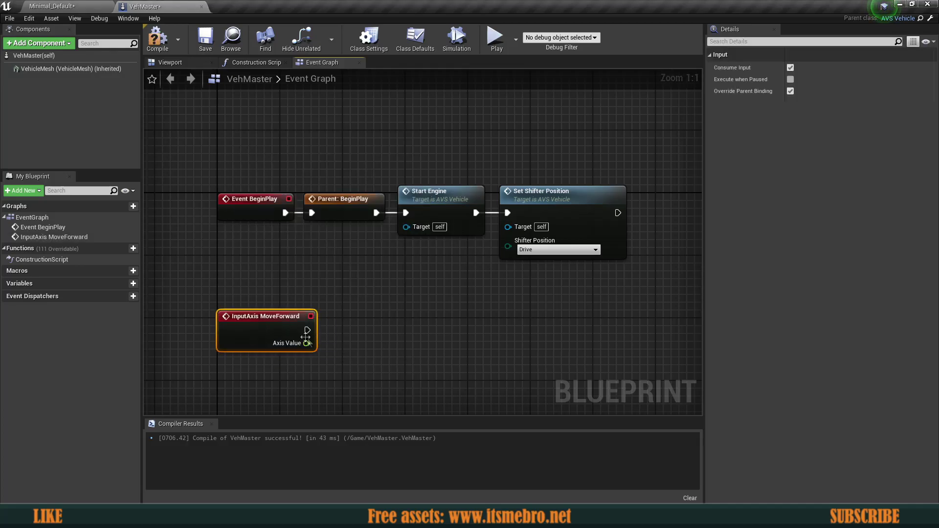
click(341, 338)
right_drag(342, 338, 395, 231)
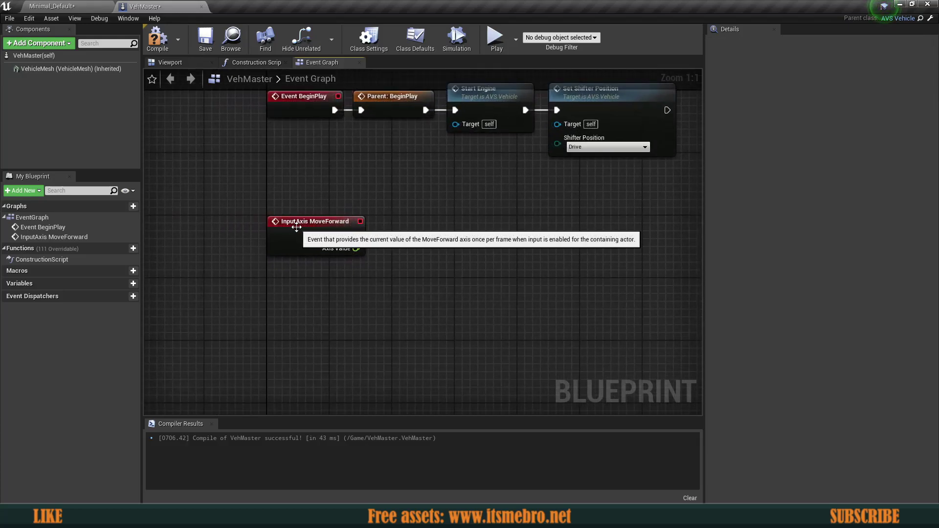
drag(295, 229, 296, 291)
click(305, 336)
click(307, 306)
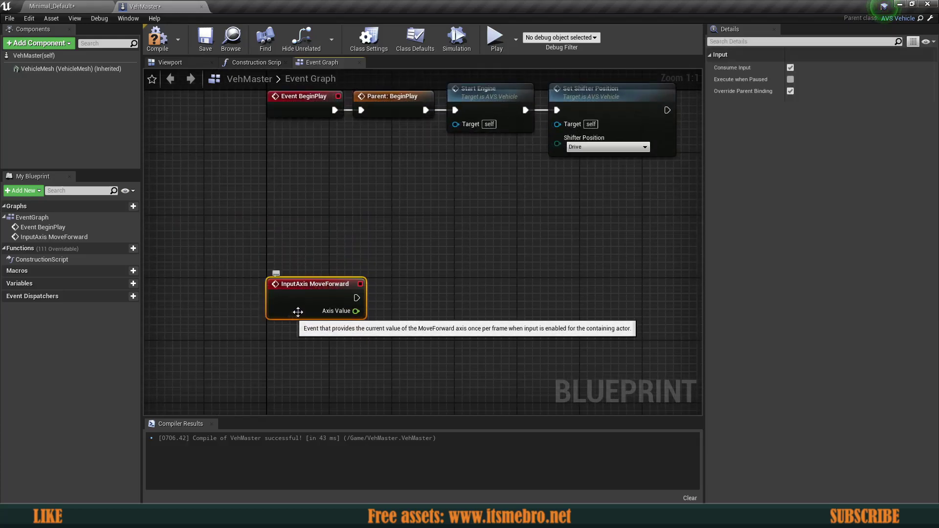
right_drag(307, 306, 293, 296)
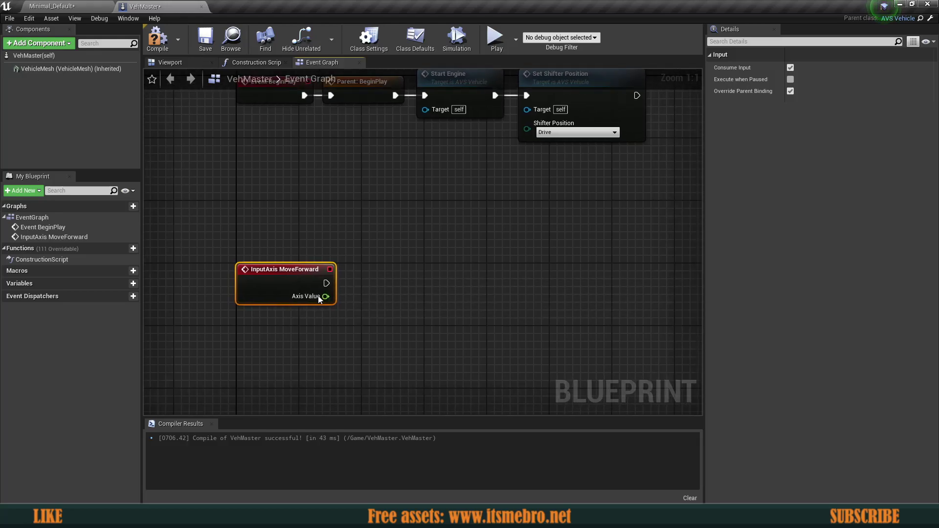
click(357, 292)
right_drag(413, 263, 402, 309)
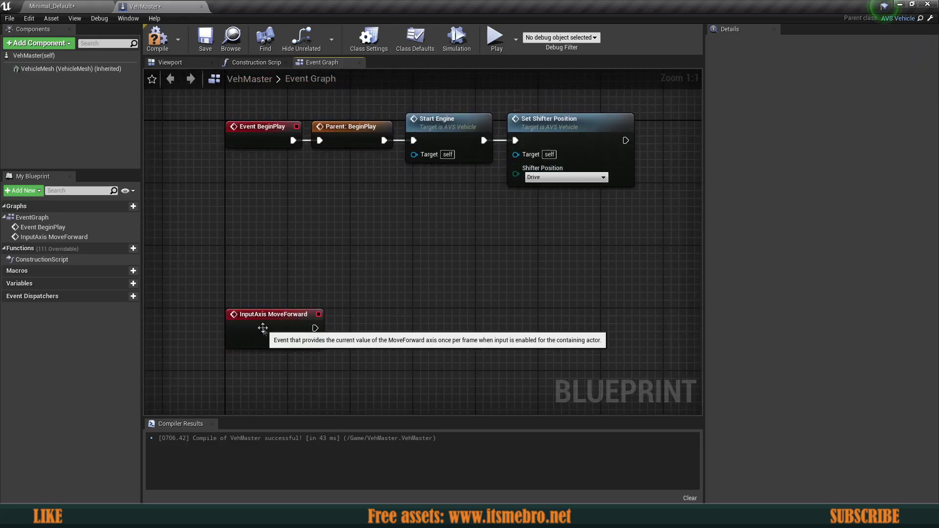
click(293, 337)
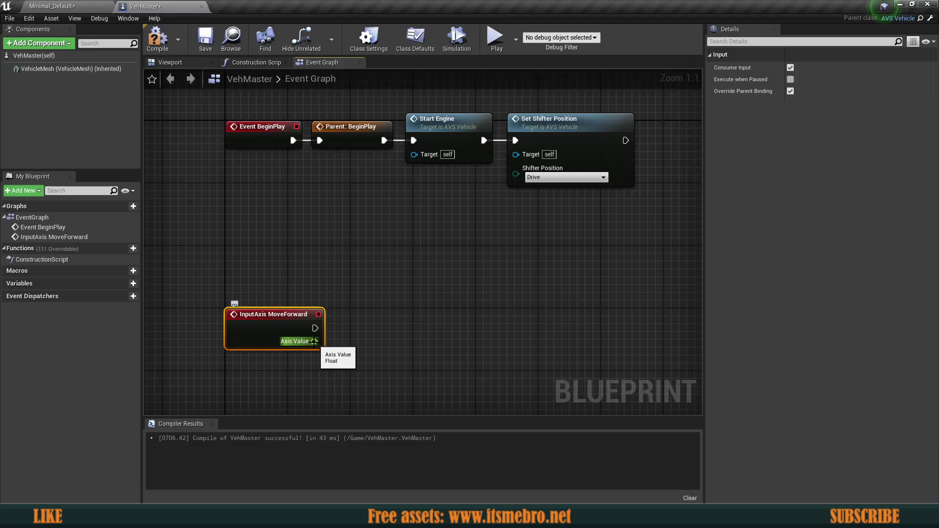
Add a float >= float comparison node fed by the InputAxis MoveForward event's Axis Value.
right_drag(314, 342, 258, 315)
drag(258, 316, 293, 321)
text(>=)
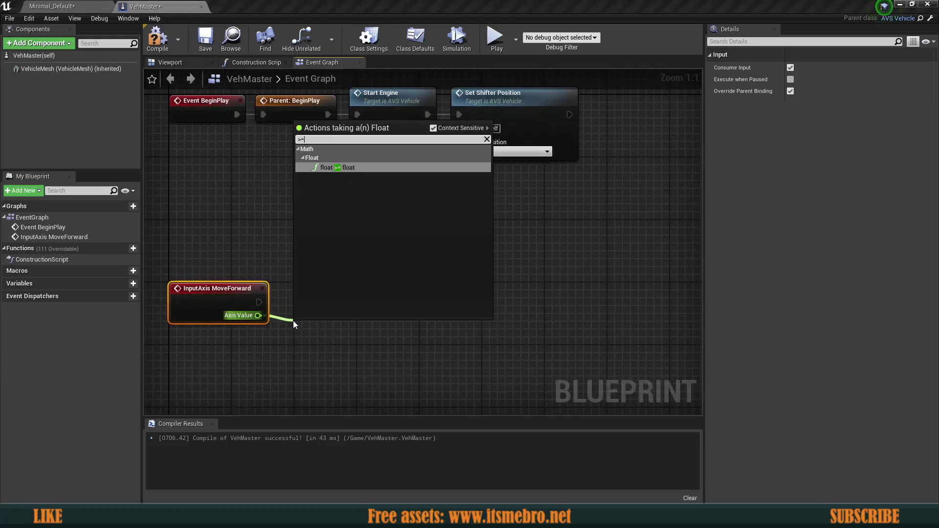
key(Return)
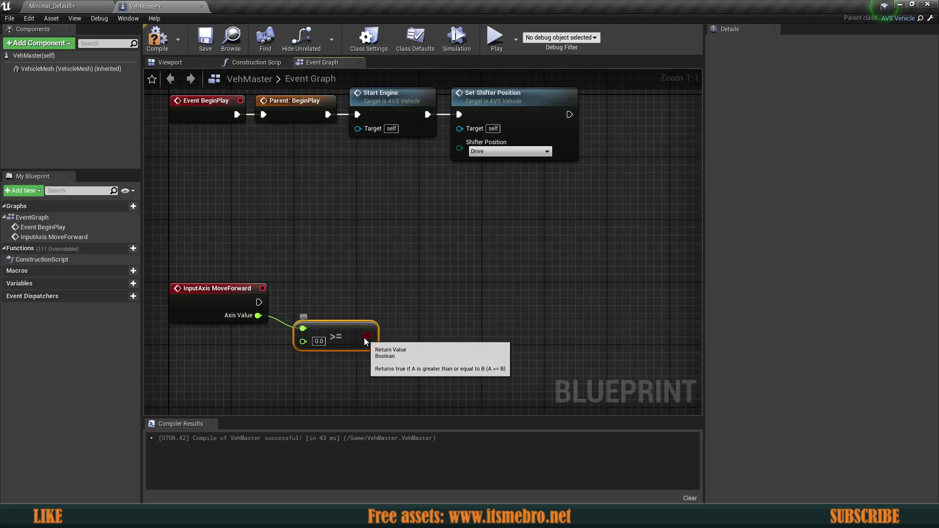
Add a Branch conditioned on the >= result, run it from InputAxis MoveForward, and tidy the comparison node's position.
drag(367, 335, 396, 286)
text(branch)
key(Return)
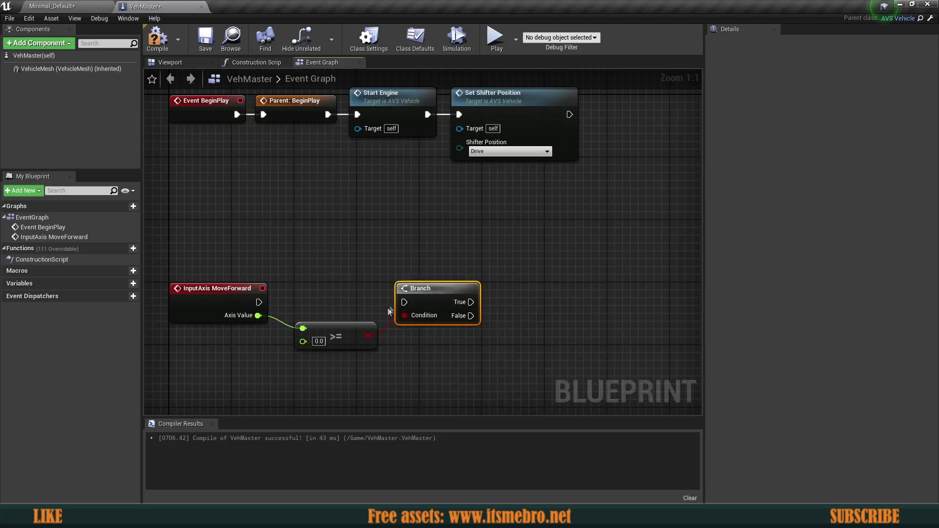
drag(404, 302, 257, 302)
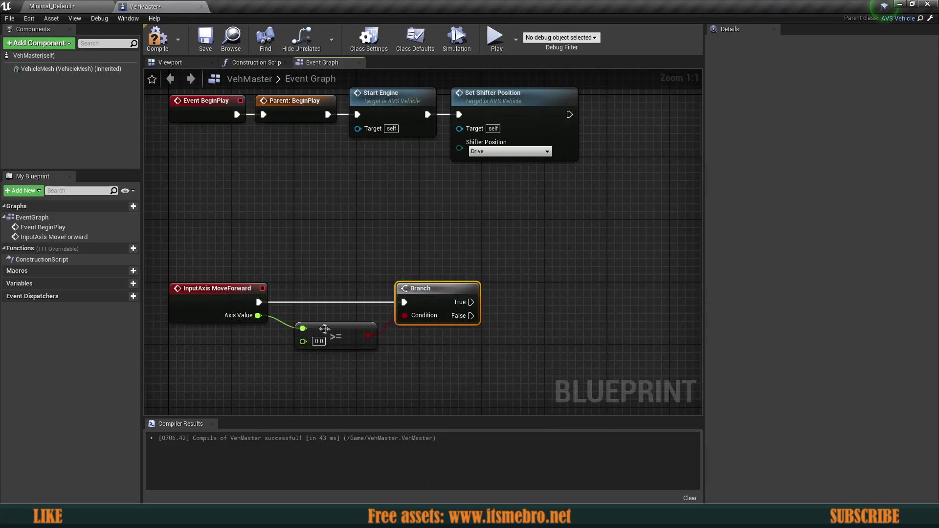
drag(335, 334, 325, 320)
Duplicate the BeginPlay chain's Set Shifter Position node, set to Drive, and wire the copy to the Branch's True output.
right_drag(412, 250, 370, 260)
click(481, 135)
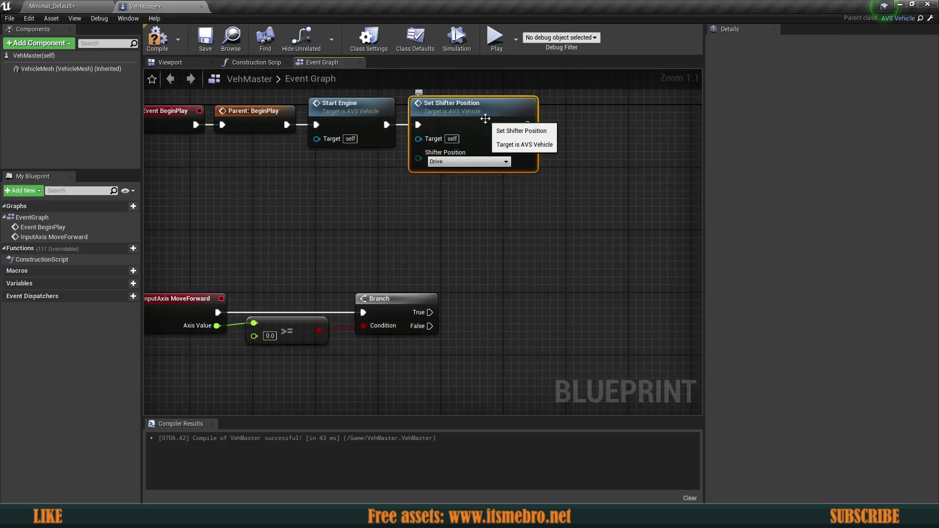
key(ctrl+c)
key(ctrl+v)
drag(494, 242, 430, 312)
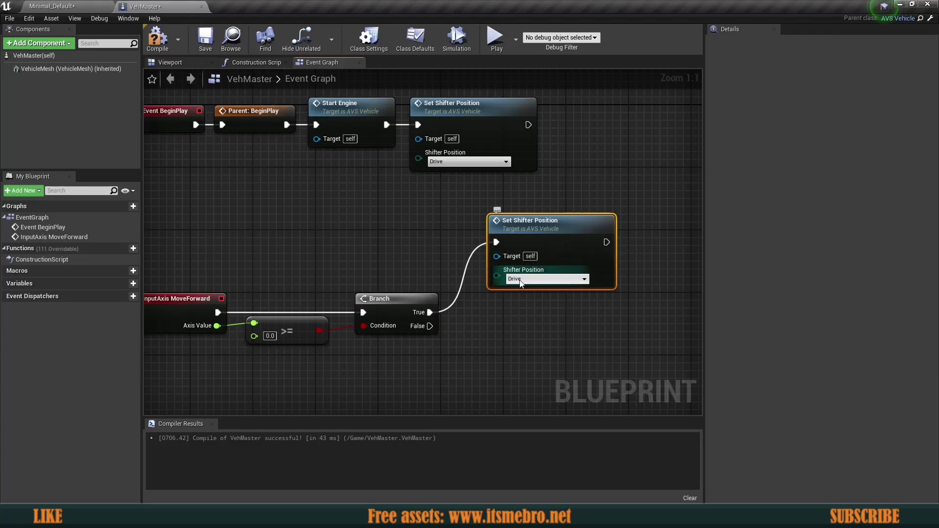
Paste another Set Shifter Position node on the Branch's False output, set it to Reverse, and move both shifter nodes closer to the Branch.
right_drag(548, 284, 516, 250)
key(ctrl+v)
drag(537, 302, 479, 265)
drag(464, 287, 398, 292)
click(511, 323)
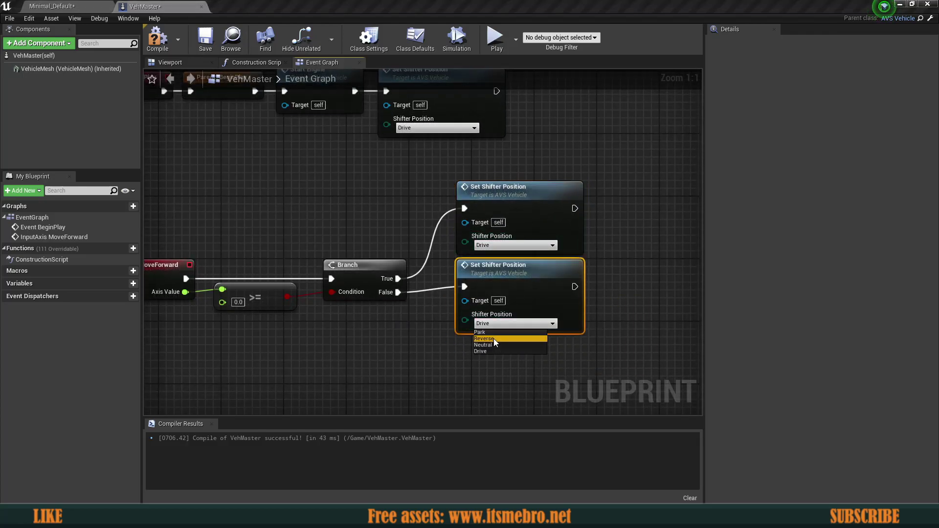
click(494, 338)
drag(429, 169, 476, 300)
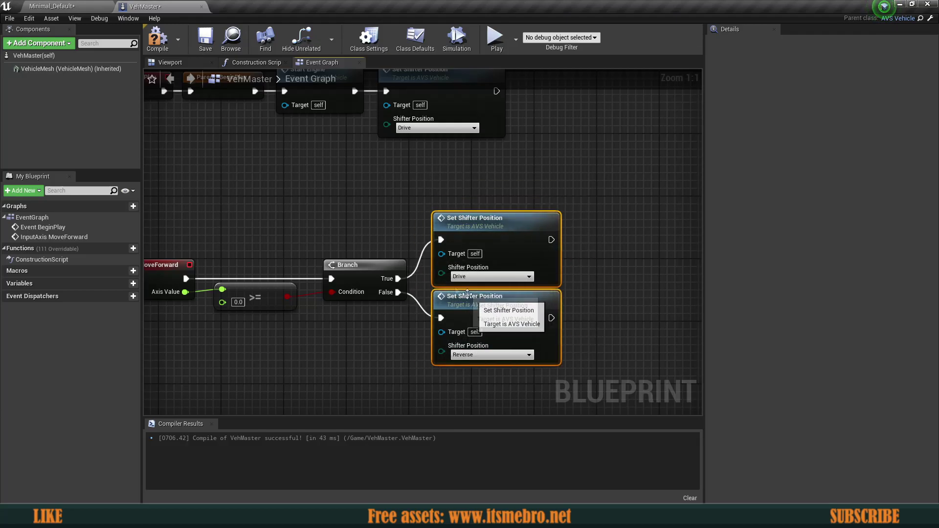
click(388, 236)
Add a Set Throttle Input node run by both Set Shifter Position nodes and feed its Throttle from MoveForward's Axis Value.
right_drag(388, 235, 315, 210)
drag(483, 214, 519, 243)
text(set thrott)
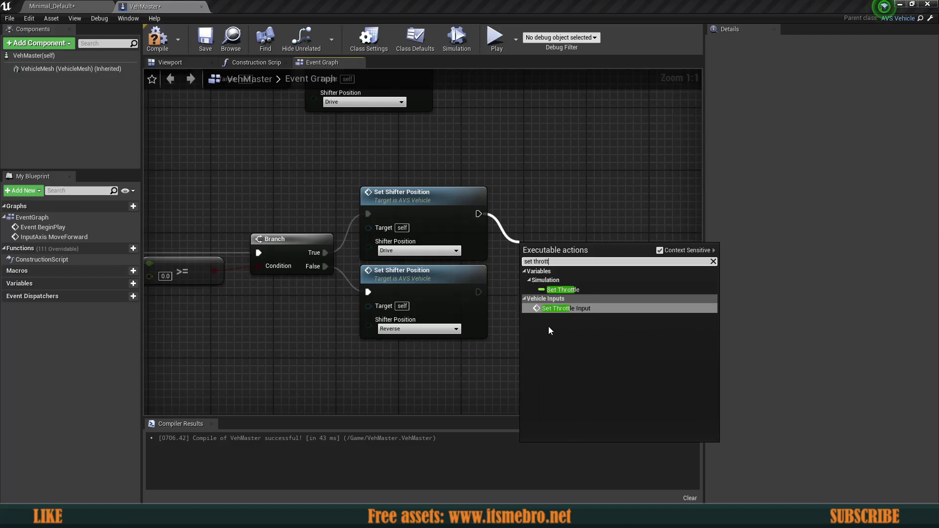
click(562, 308)
right_drag(540, 283, 592, 281)
drag(532, 289, 608, 248)
right_drag(570, 304, 654, 314)
drag(669, 297, 470, 274)
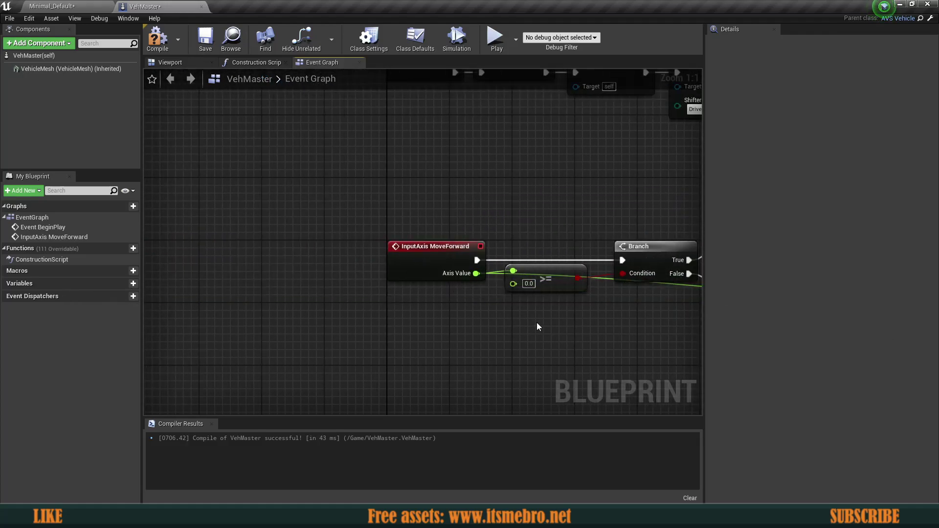
Add an InputAxis MoveRight event and place it below the MoveForward chain.
right_drag(537, 323, 219, 289)
click(455, 336)
scroll(455, 337, down, 2)
right_drag(453, 337, 537, 254)
scroll(458, 270, up, 1)
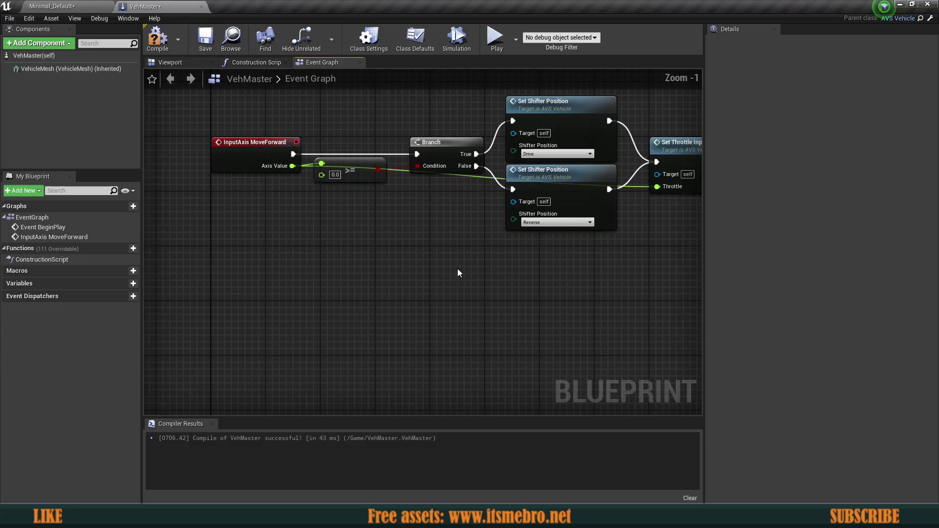
scroll(266, 274, up, 1)
right_click(266, 273)
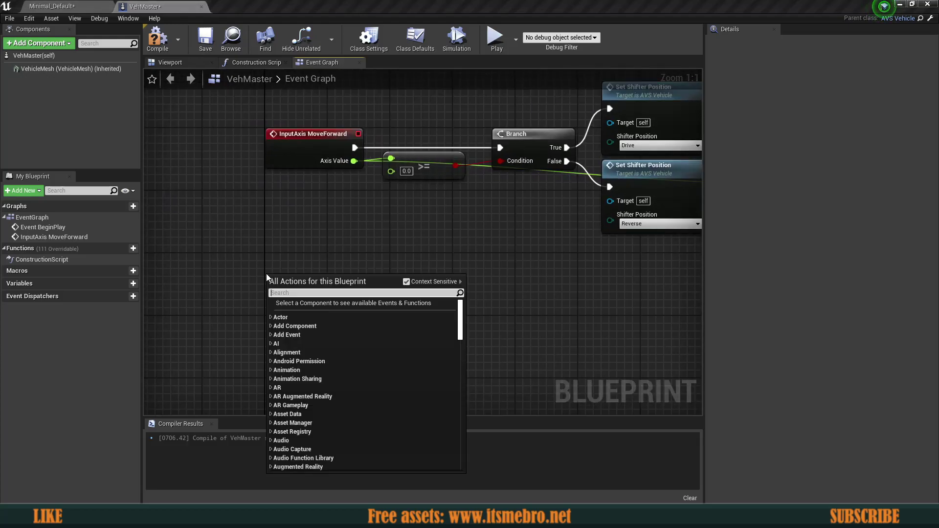
text(moveright)
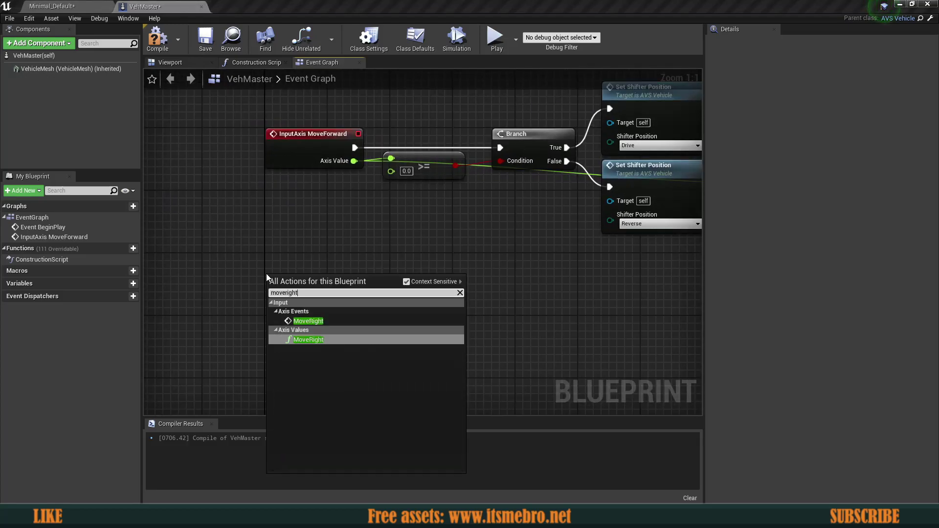
key(Up)
key(Return)
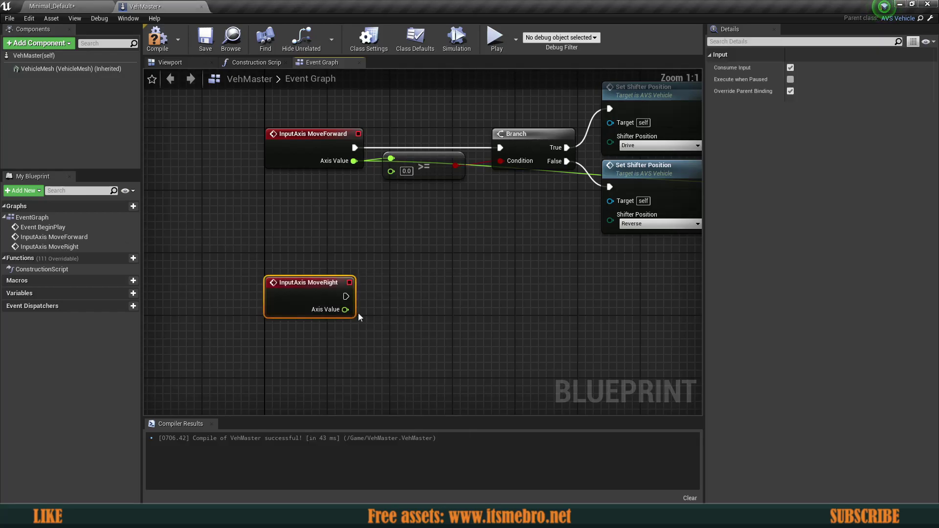
right_drag(358, 312, 340, 307)
Add a Set Steering Input node after InputAxis MoveRight and connect the event's Axis Value to Steering.
drag(286, 279, 367, 272)
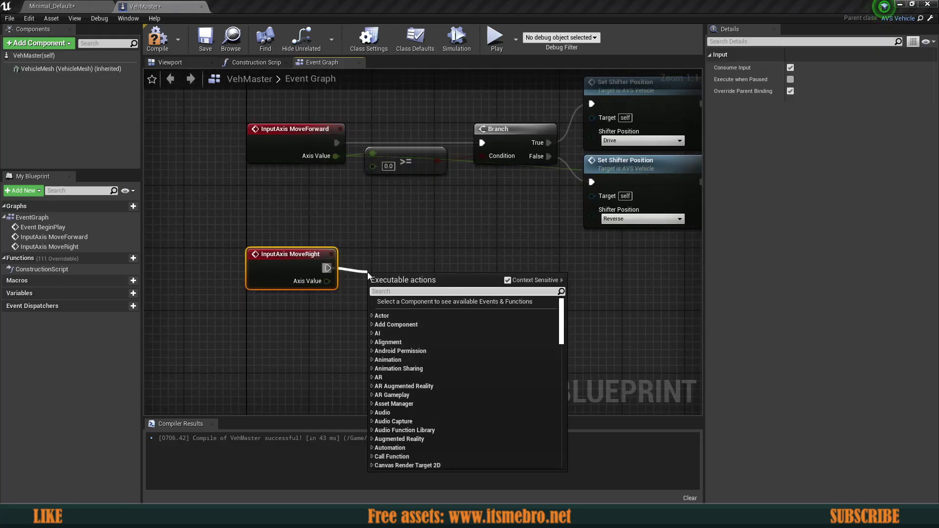
text(set stre)
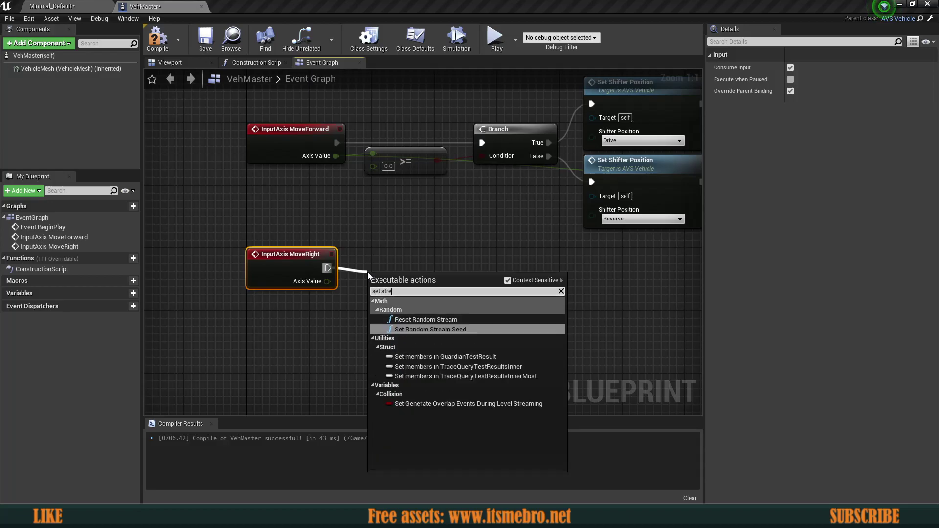
key(BackSpace)
key(BackSpace)
text(eer)
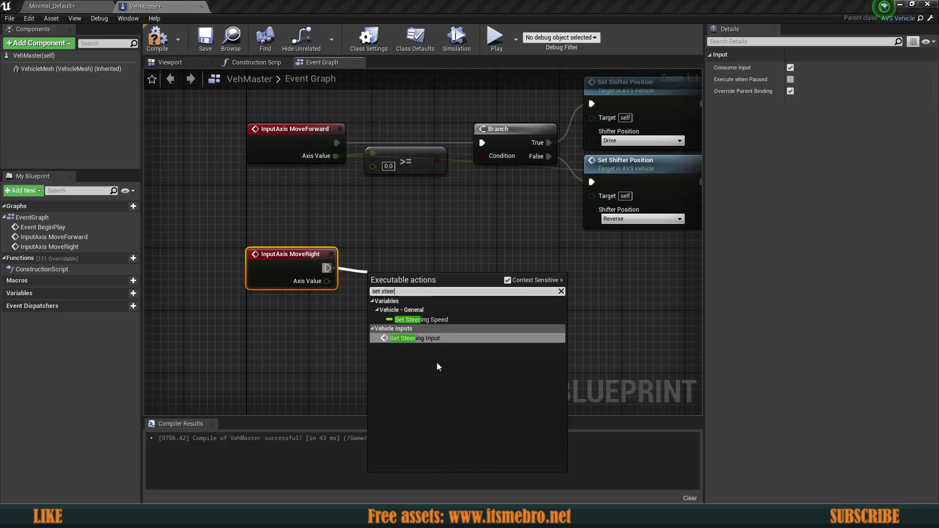
click(431, 338)
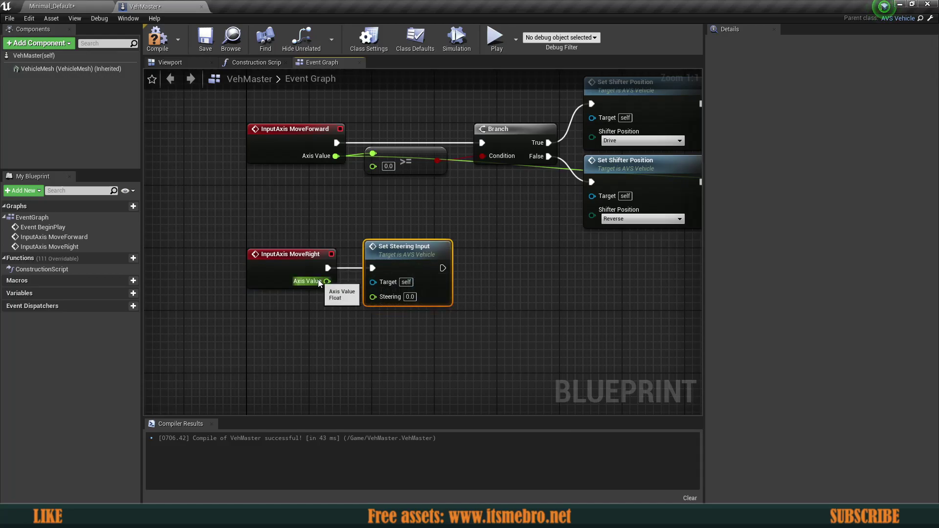
drag(318, 280, 384, 300)
click(471, 303)
Add an InputAction Jump event and place it below the MoveRight event.
right_drag(462, 325, 466, 284)
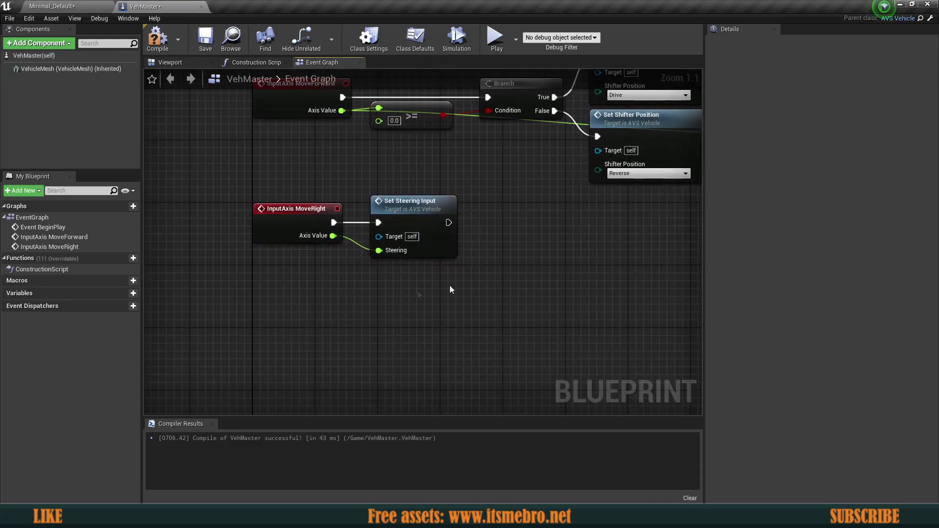
right_click(260, 323)
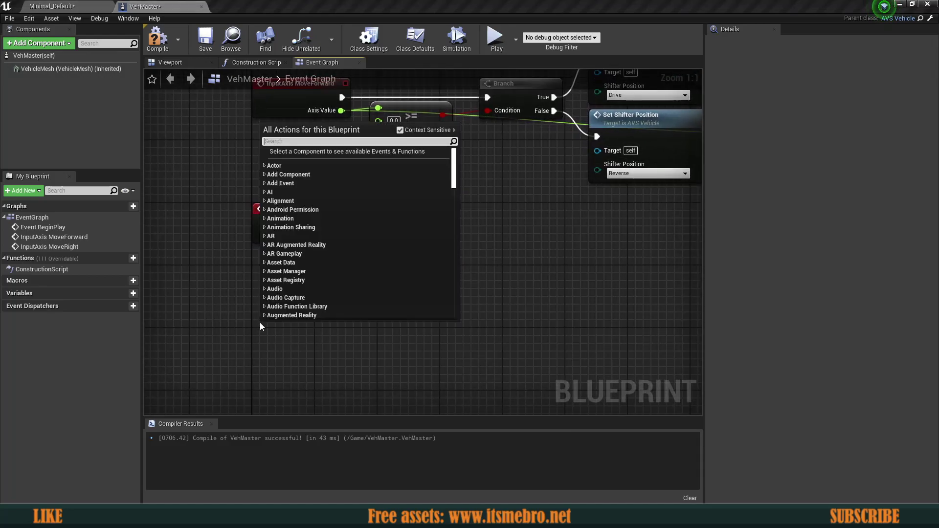
text(jump)
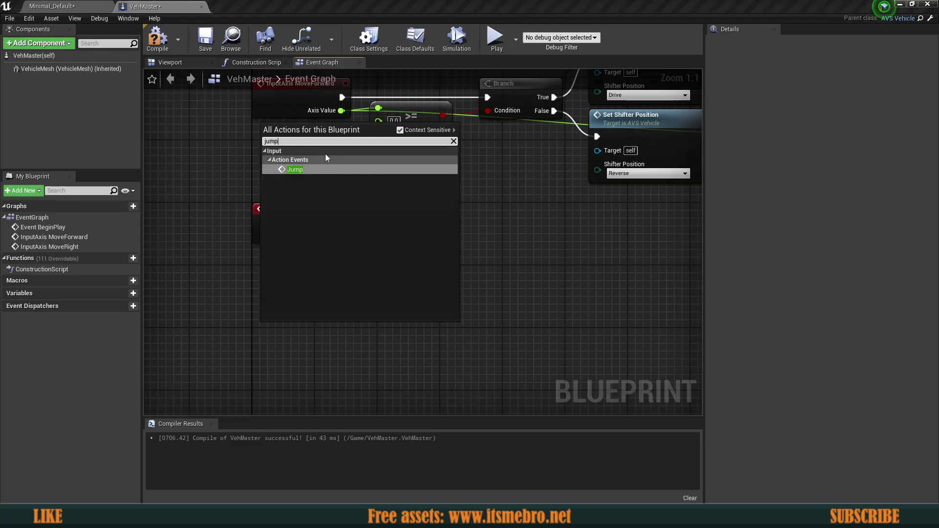
click(306, 170)
mouse_move(277, 334)
mouse_down()
mouse_move(271, 315)
mouse_move(269, 346)
mouse_up()
click(384, 304)
Add a Set Handbrake Input node on the Jump event's Pressed output and enable its Handbrake option.
right_drag(385, 304, 364, 264)
drag(304, 307, 340, 278)
text(set)
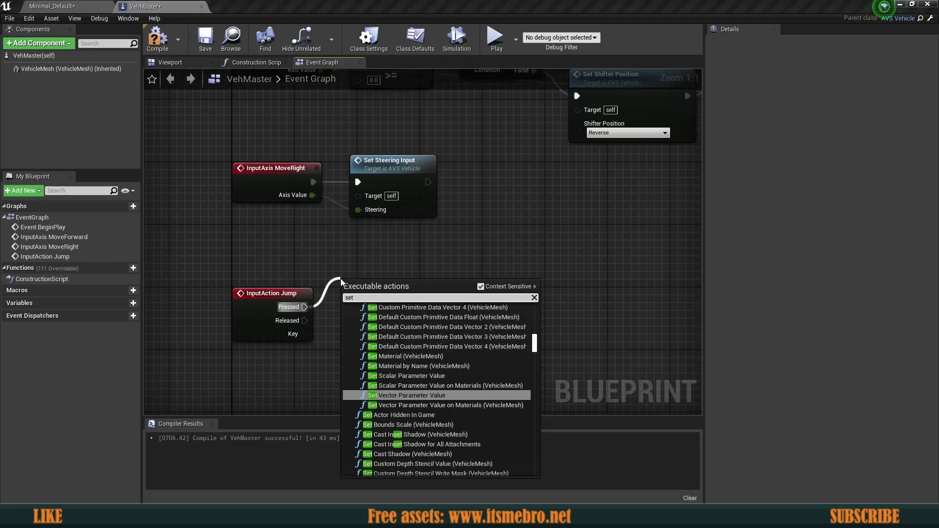
text( handbr)
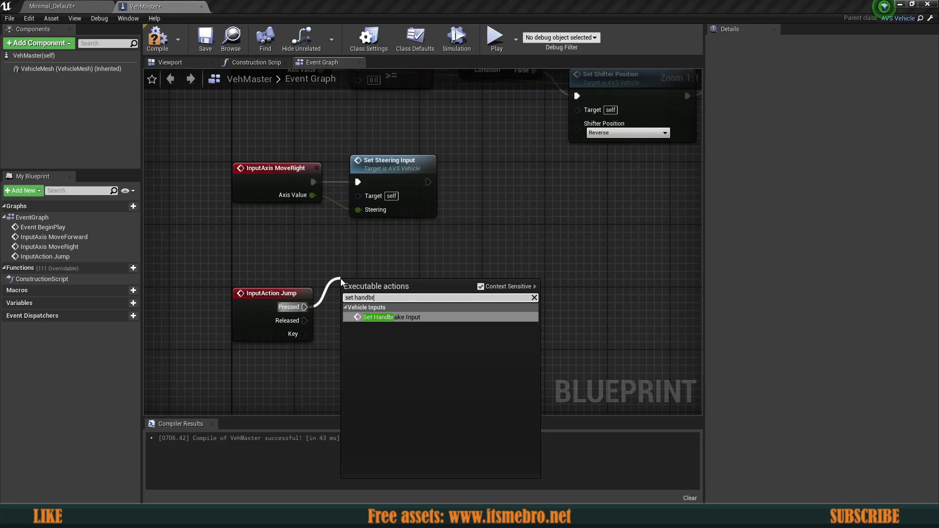
key(Return)
drag(398, 294, 399, 284)
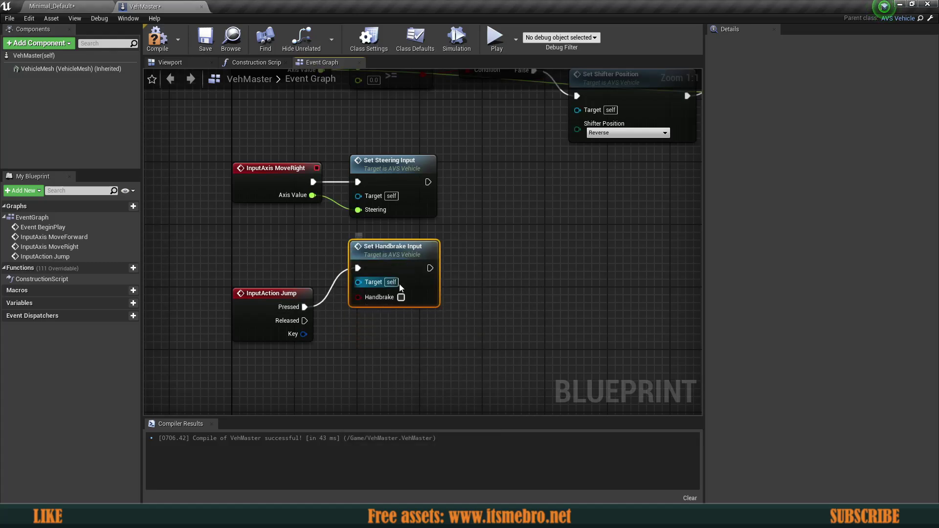
click(400, 297)
Duplicate the handbrake node onto Jump's Released output with Handbrake disabled, and move both handbrake nodes closer to the event.
key(ctrl+c)
key(ctrl+v)
drag(477, 313, 302, 321)
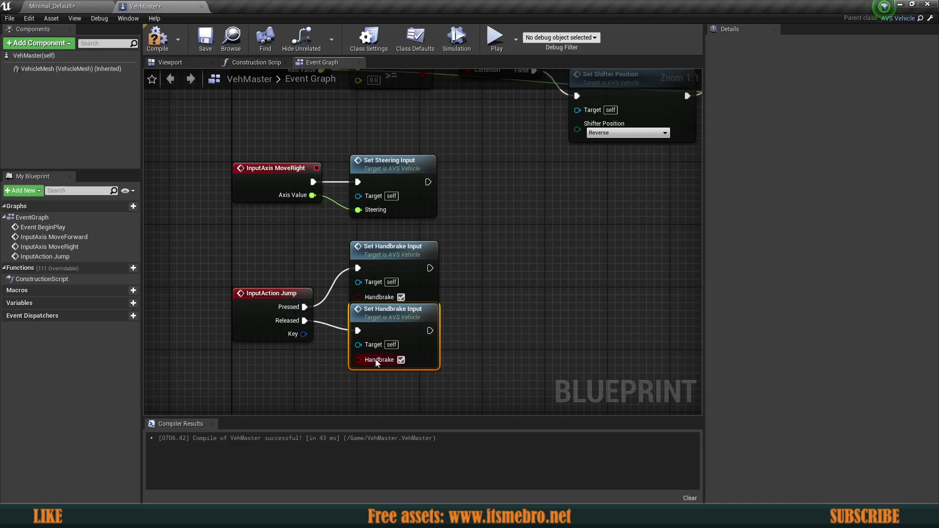
click(402, 360)
drag(542, 354, 428, 282)
drag(421, 264, 403, 280)
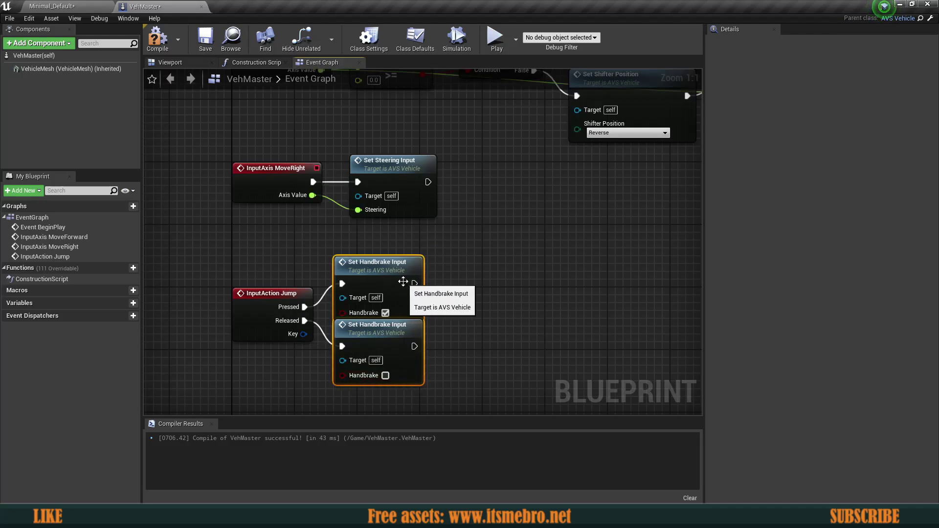
click(501, 307)
Add a Left Shift keyboard event in the empty area beside the handbrake nodes.
right_drag(501, 307, 402, 251)
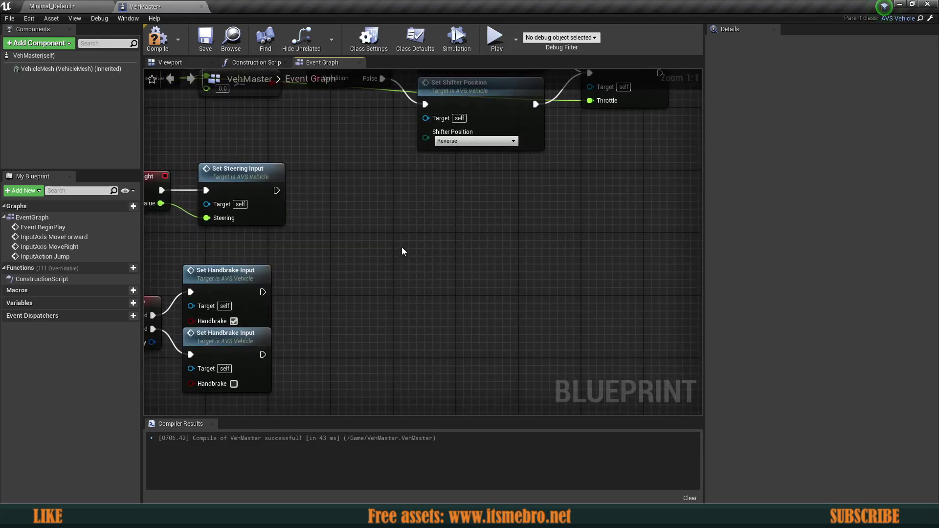
right_click(402, 252)
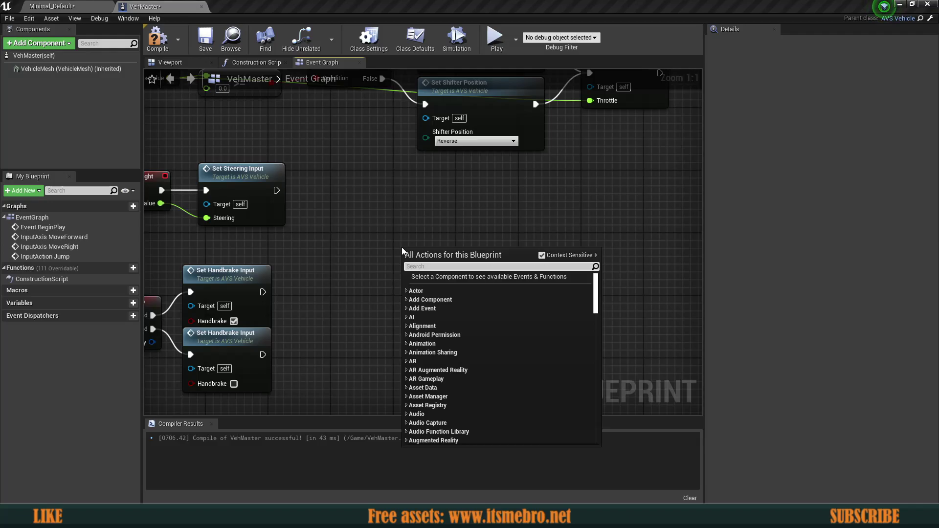
text(se)
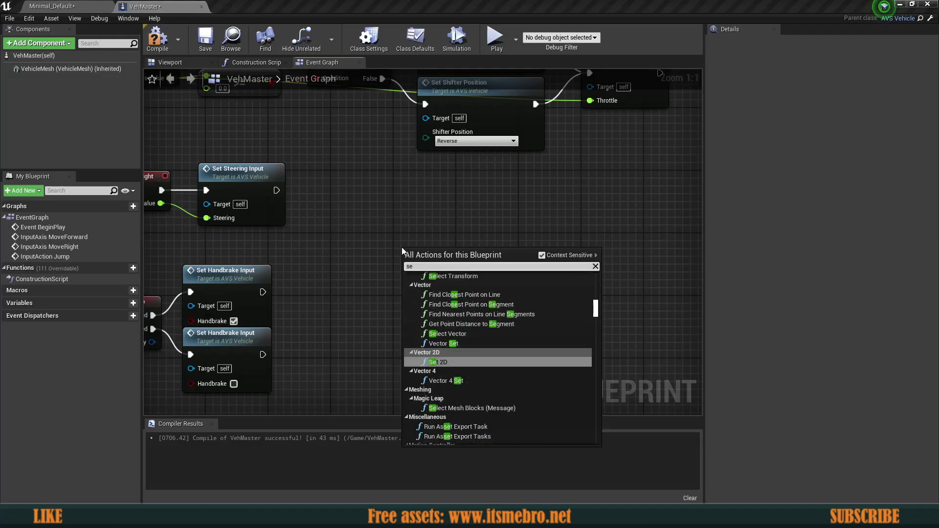
key(BackSpace)
key(BackSpace)
text(shift)
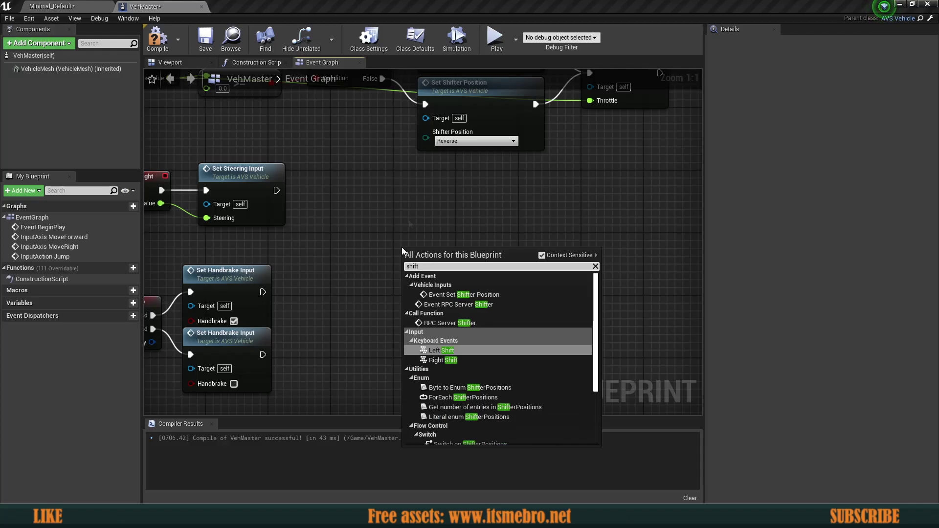
click(441, 350)
Add a Left Ctrl keyboard event and place it below the Left Shift event.
right_click(418, 344)
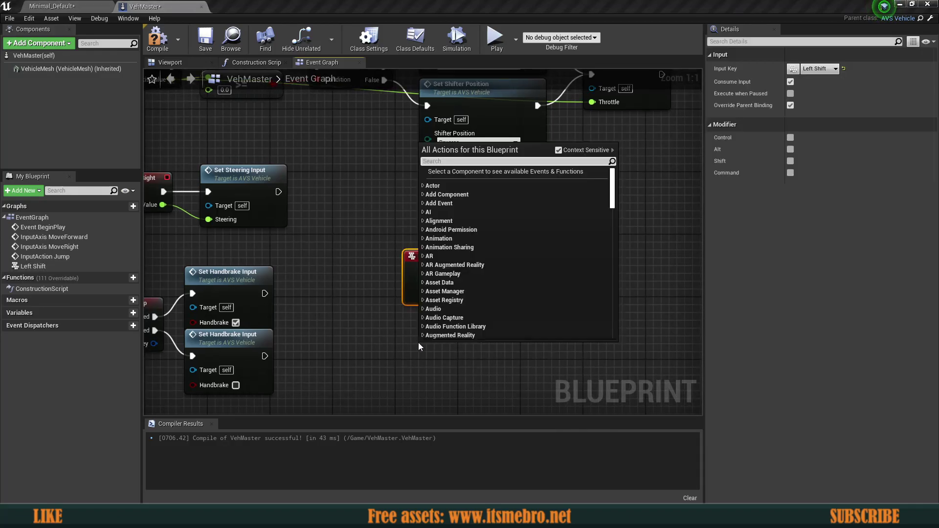
text(left ctrl)
key(Return)
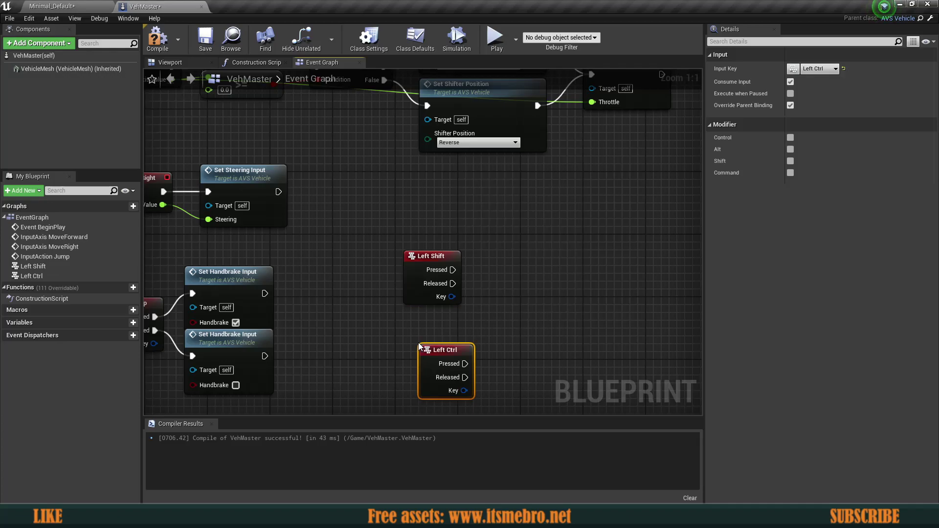
drag(436, 375, 414, 391)
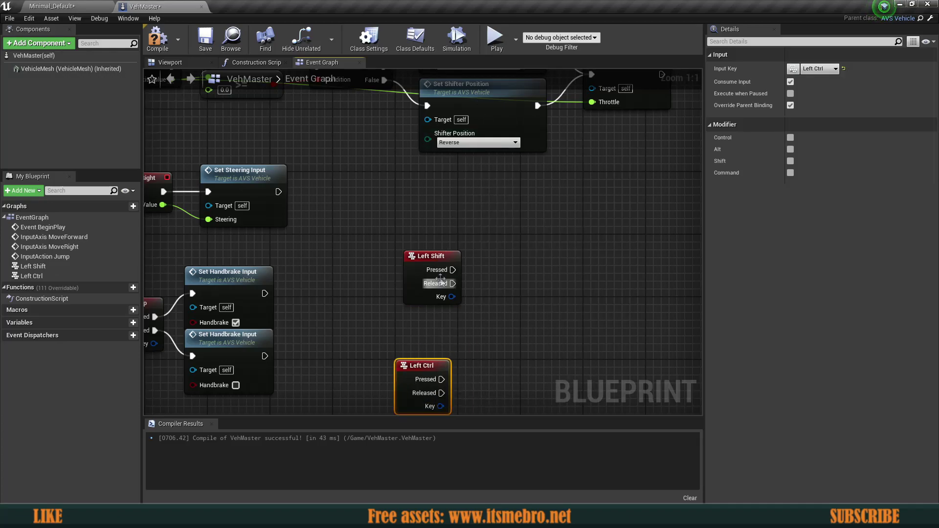
Move the Left Shift event up and add a Move Shifter Position node with Move Up enabled on its Pressed output.
drag(430, 258, 471, 254)
text(set)
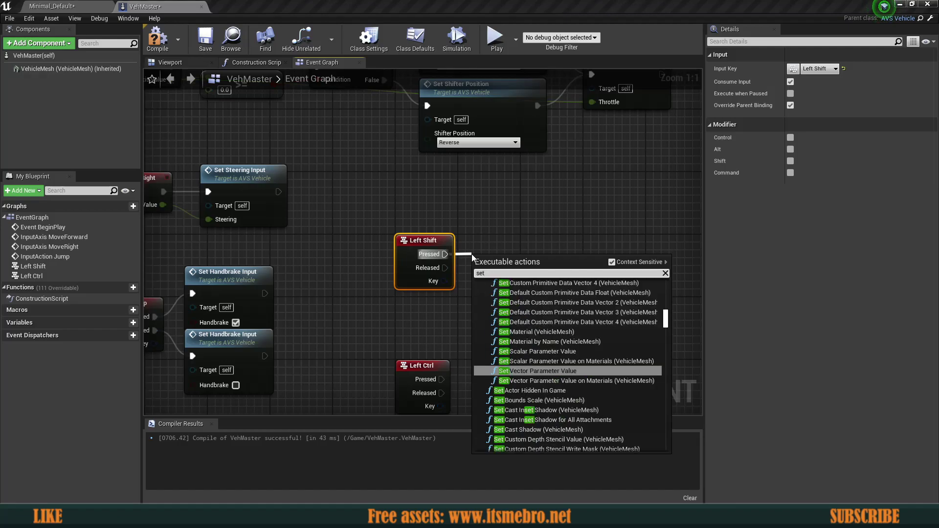
key(BackSpace)
key(BackSpace)
key(BackSpace)
text(move shif)
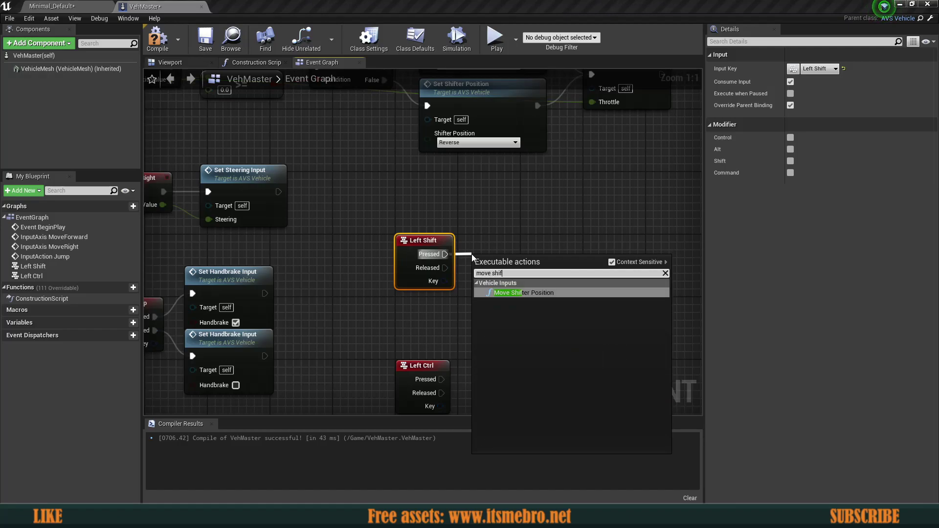
key(Return)
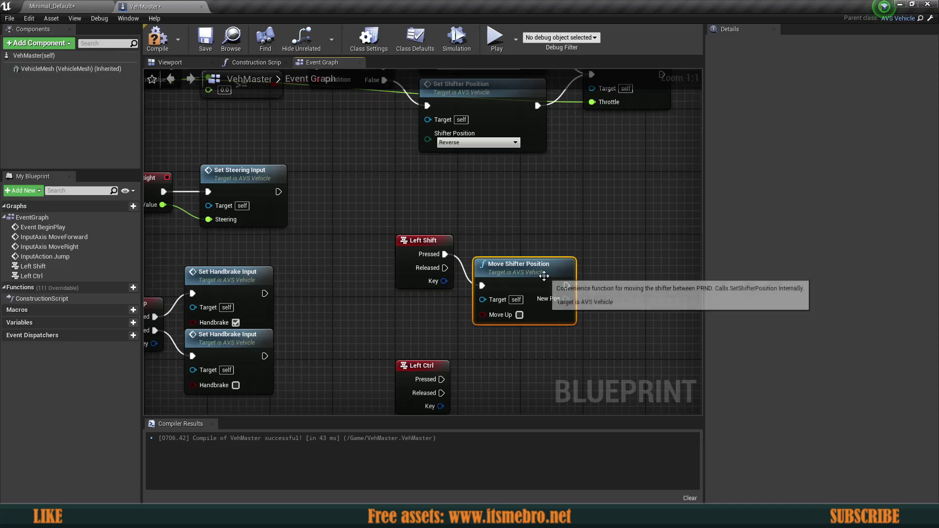
click(511, 284)
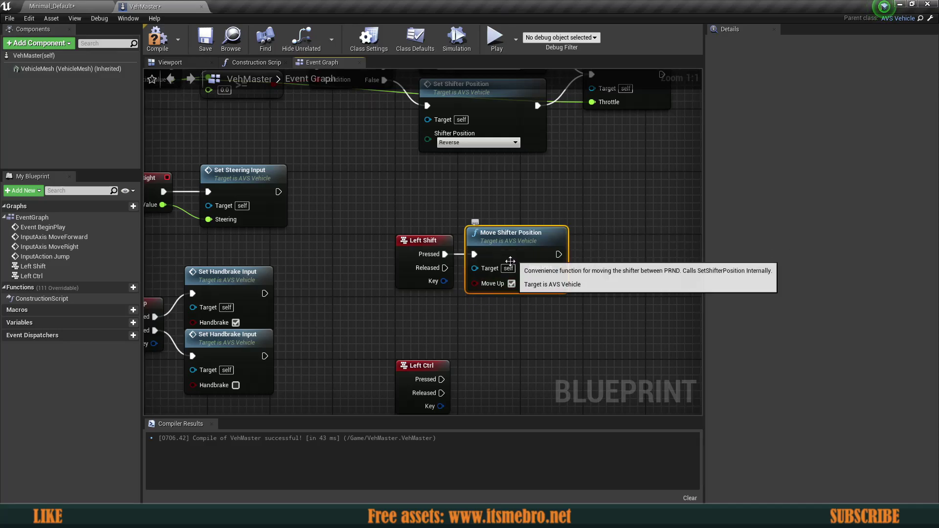
Duplicate the Move Shifter Position node, connect the copy to Left Ctrl's Pressed output and disable its Move Up option.
key(ctrl+c)
key(ctrl+v)
right_drag(493, 346, 470, 280)
drag(504, 279, 488, 302)
drag(418, 314, 485, 313)
click(519, 344)
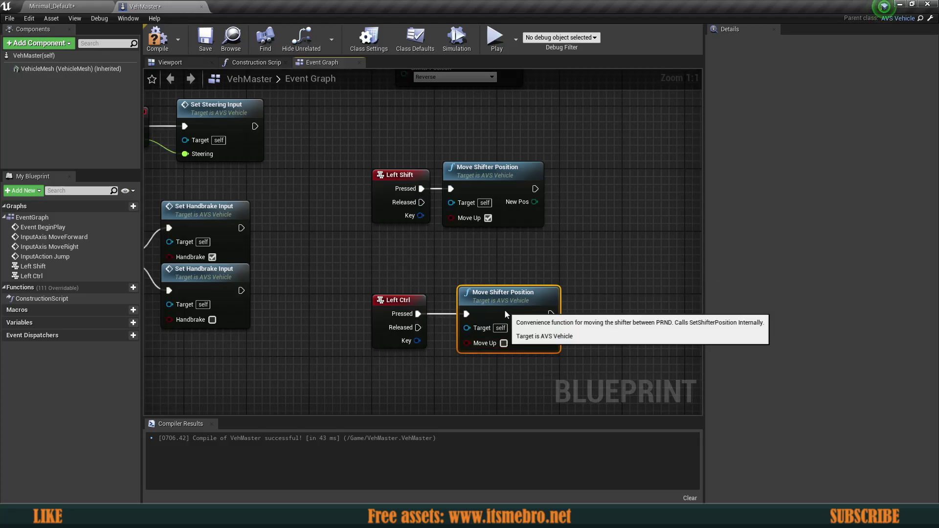
Compile and save the VehMaster blueprint with the new gear-shift nodes.
scroll(526, 258, down, 2)
right_drag(480, 227, 438, 266)
scroll(437, 234, up, 1)
scroll(436, 235, down, 1)
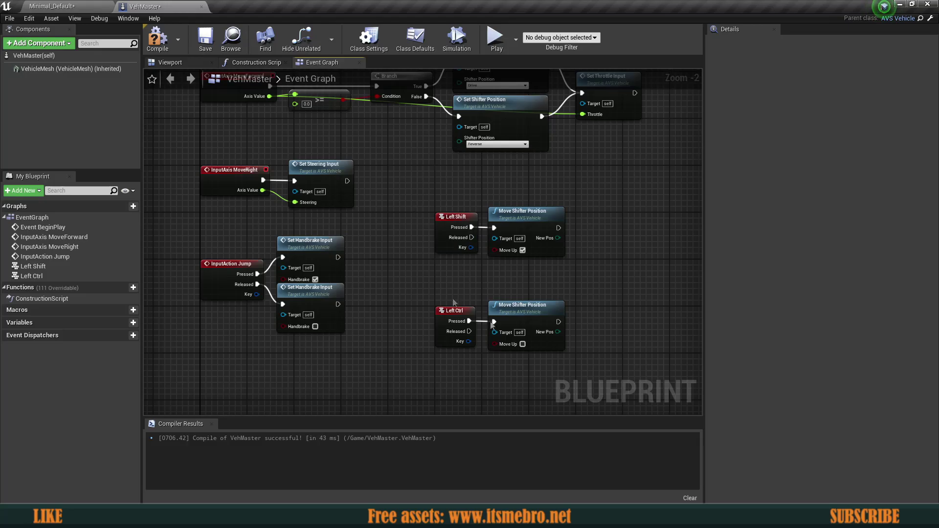
click(532, 313)
click(445, 288)
click(158, 38)
click(205, 38)
Examine the throttle, steering, handbrake and gear-shift node groups in the event graph one after another.
scroll(398, 247, down, 1)
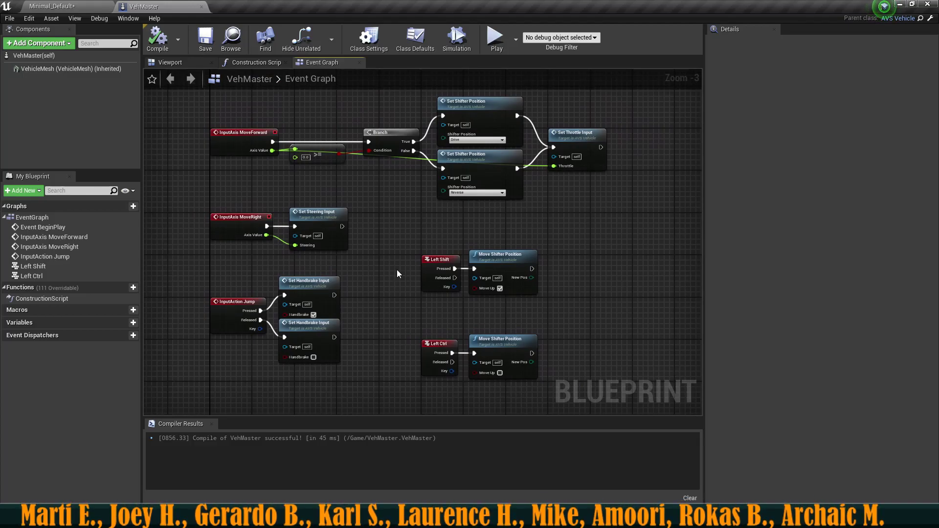
drag(211, 98, 640, 182)
right_drag(472, 176, 485, 215)
drag(199, 153, 638, 234)
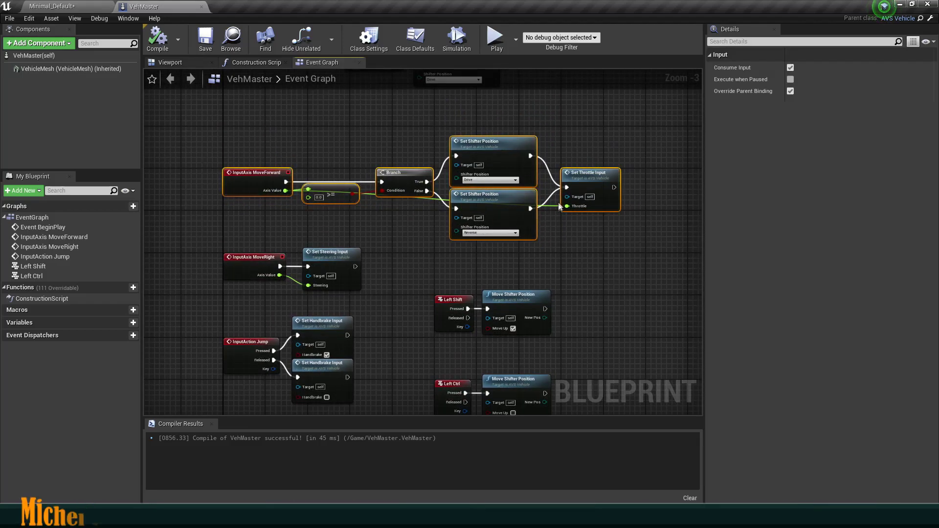
scroll(364, 257, up, 1)
right_drag(363, 257, 432, 203)
drag(230, 194, 484, 260)
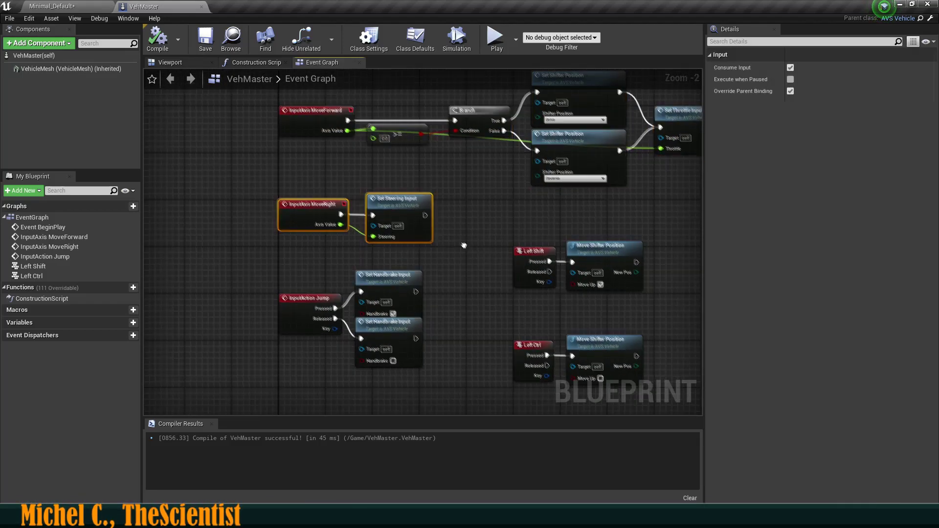
right_drag(464, 245, 439, 217)
drag(208, 252, 430, 342)
right_drag(436, 318, 317, 333)
drag(352, 208, 537, 385)
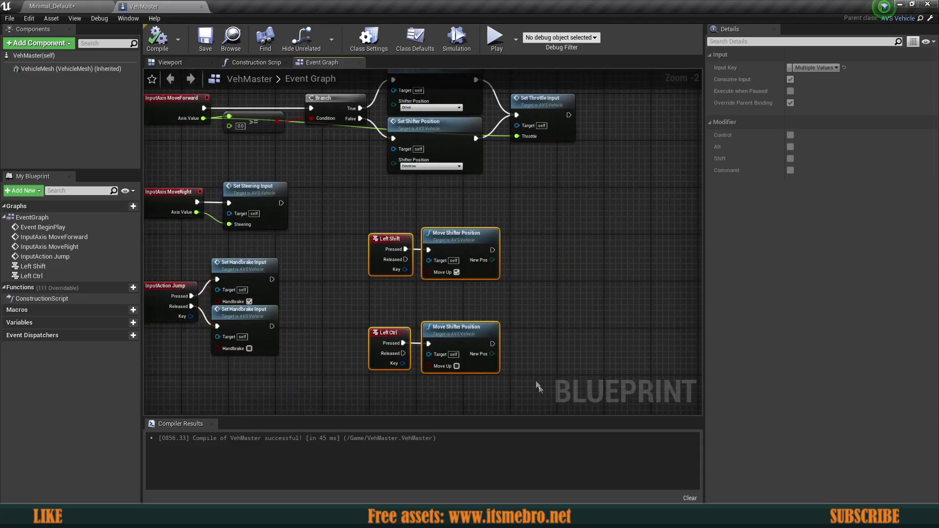
click(535, 384)
right_drag(329, 224, 404, 289)
Compile and save VehMaster again and look over the complete event graph.
click(159, 40)
click(210, 38)
scroll(376, 230, down, 1)
scroll(377, 230, down, 1)
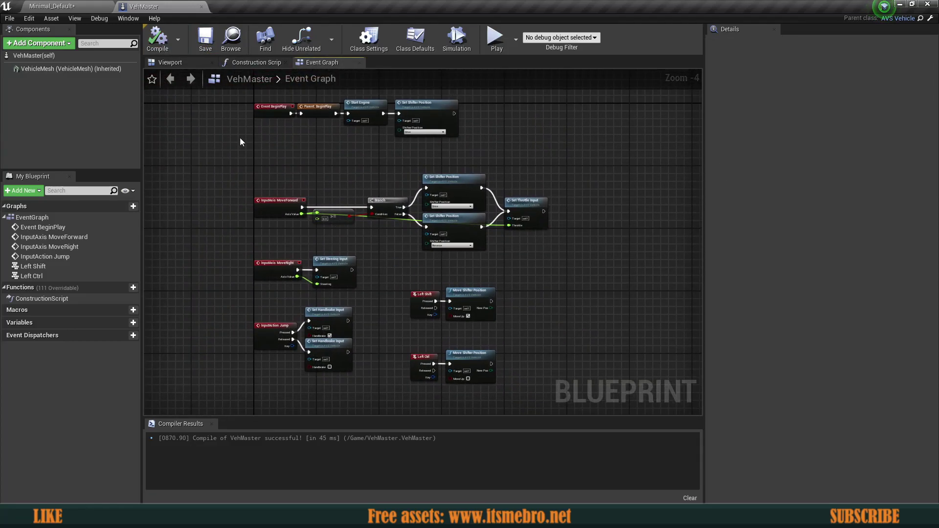
drag(258, 116, 613, 390)
click(579, 359)
Close VehMaster and create a child blueprint class of it named Skateboard in the Content folder.
click(189, 65)
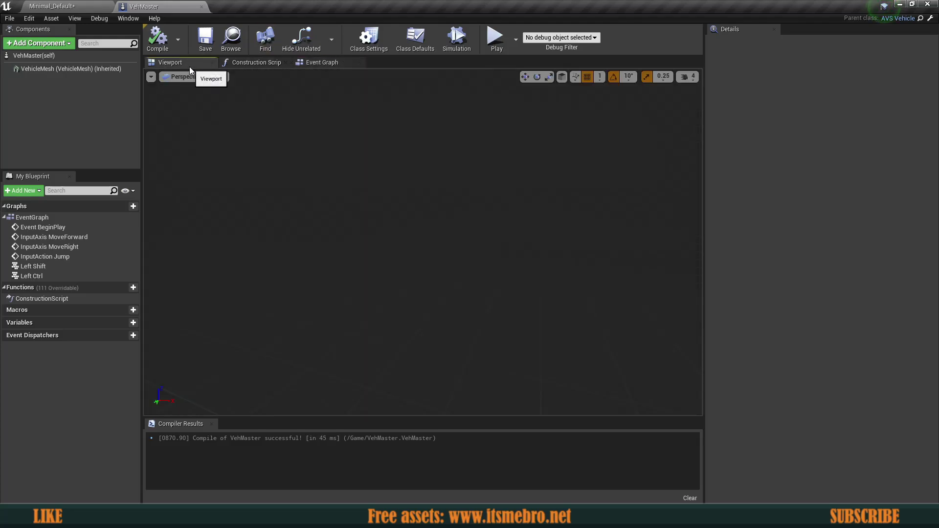
click(201, 7)
right_click(120, 434)
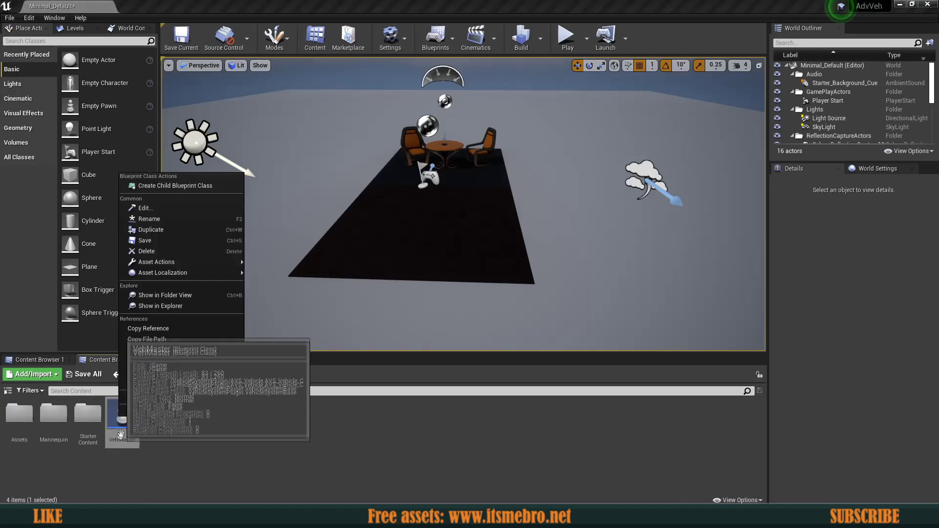
click(190, 186)
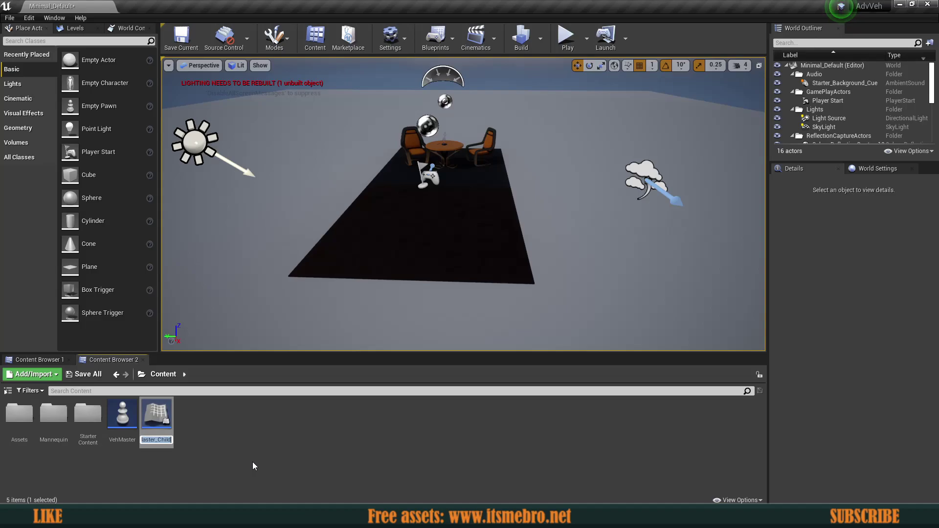
text(Skateboard)
key(Return)
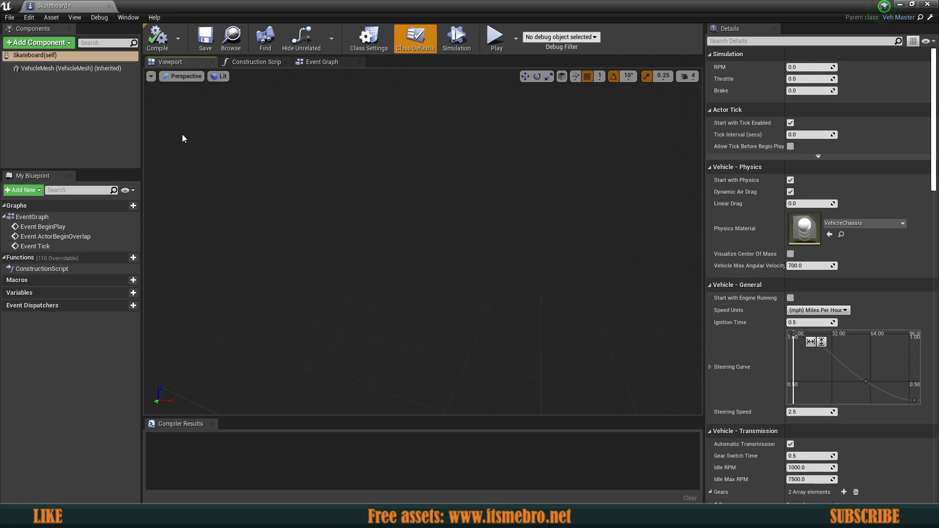
Assign the SkateBoard static mesh to the inherited VehicleMesh component of the Skateboard blueprint and compile it.
click(61, 69)
click(837, 223)
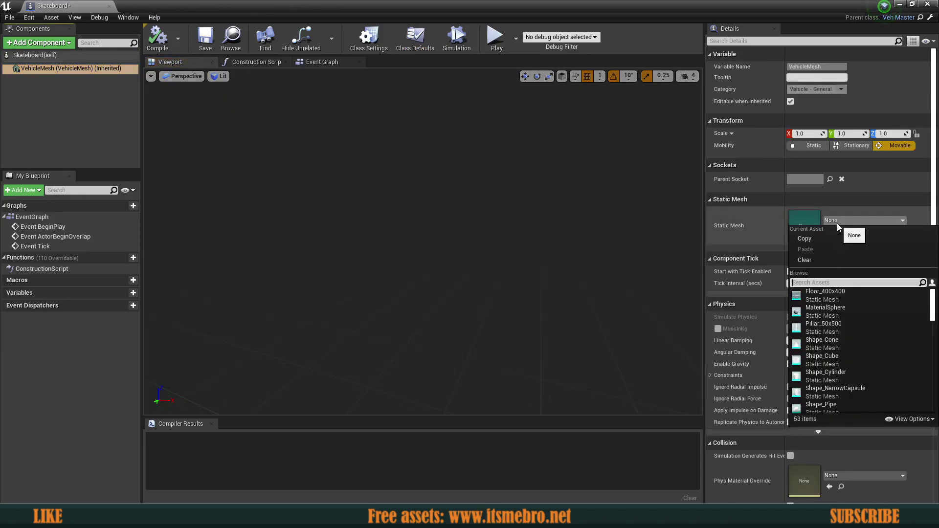
text(skate)
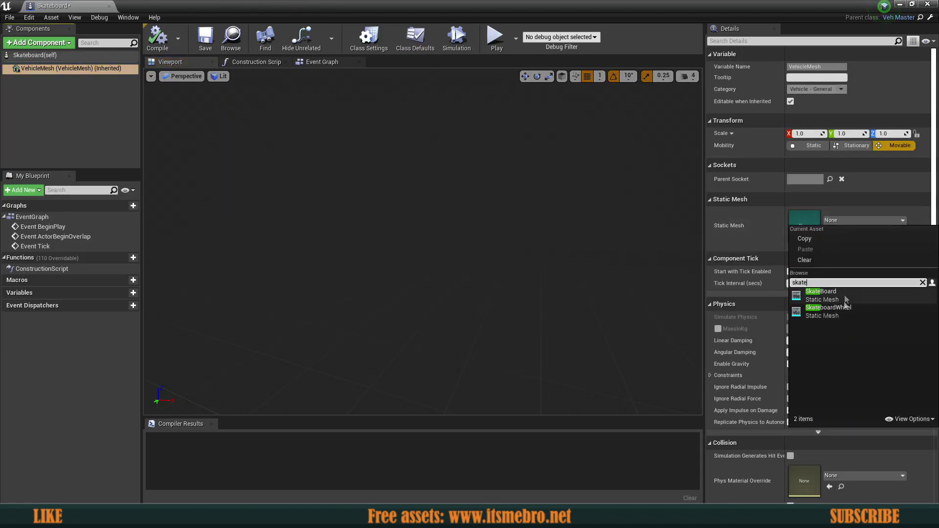
click(842, 300)
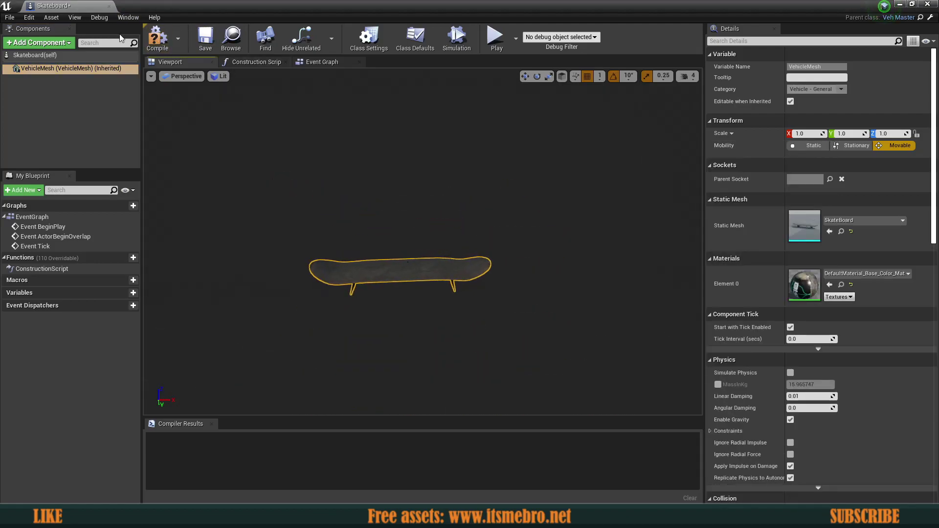
click(157, 40)
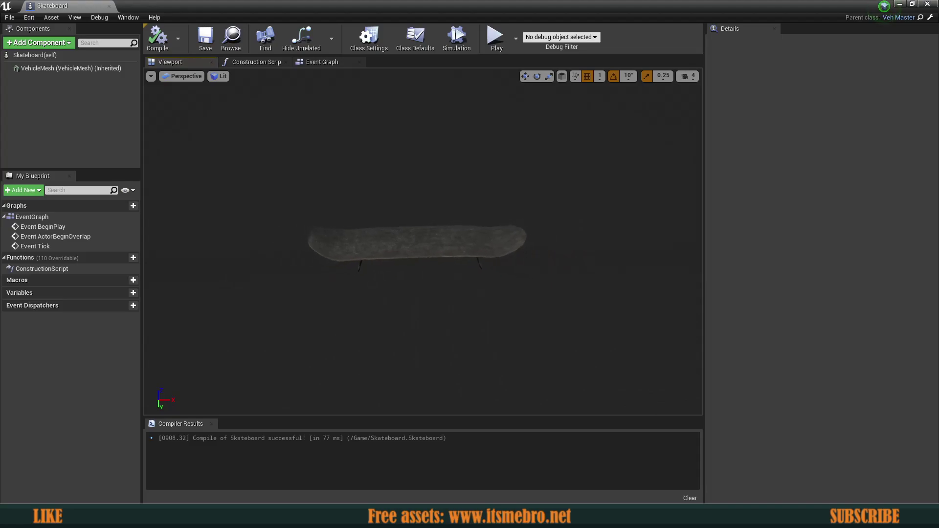
key(w)
right_drag(423, 244, 422, 238)
key(s)
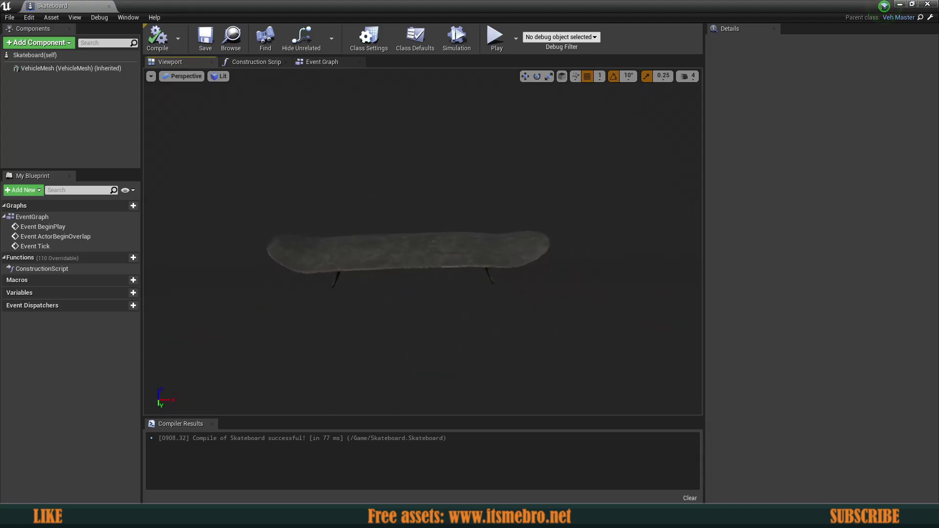
scroll(400, 211, down, 2)
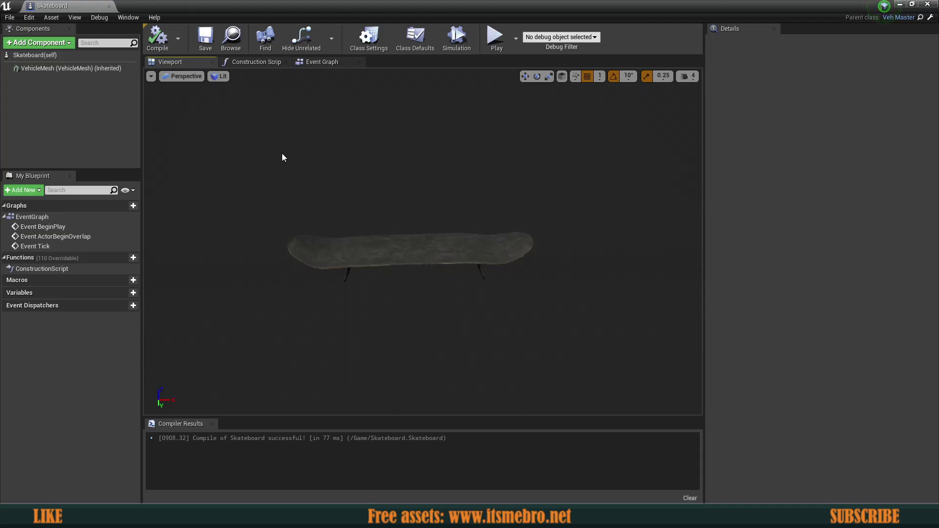
right_drag(315, 221, 311, 219)
key(s)
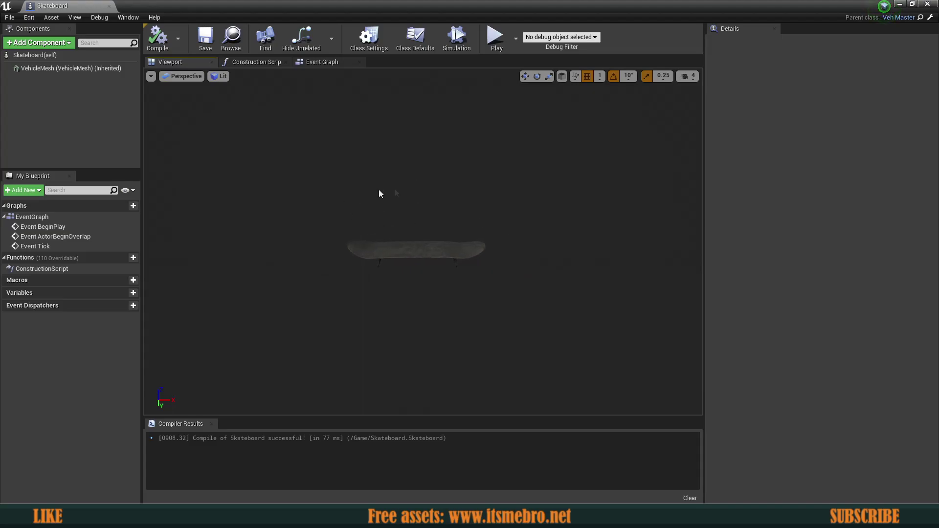
Add a Spring Arm component under VehicleMesh and a Camera component as the spring arm's child.
click(36, 44)
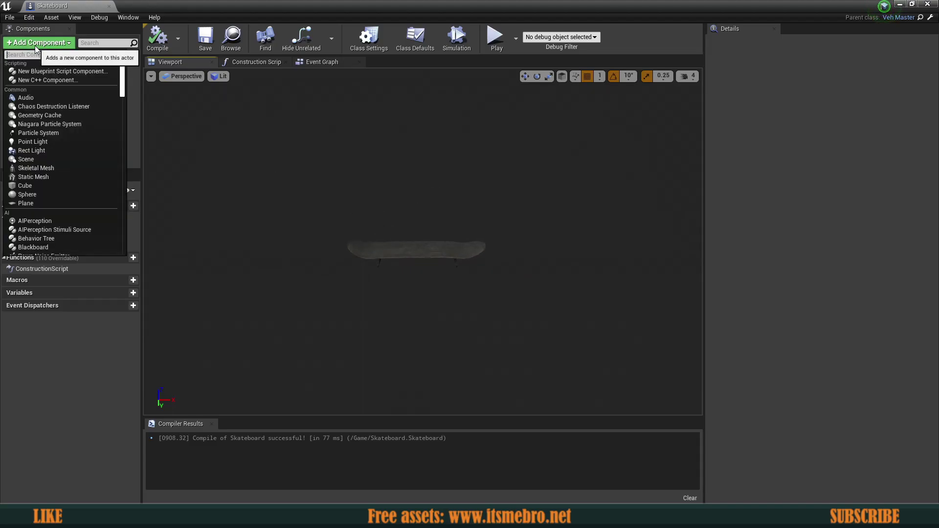
text(spri)
key(Return)
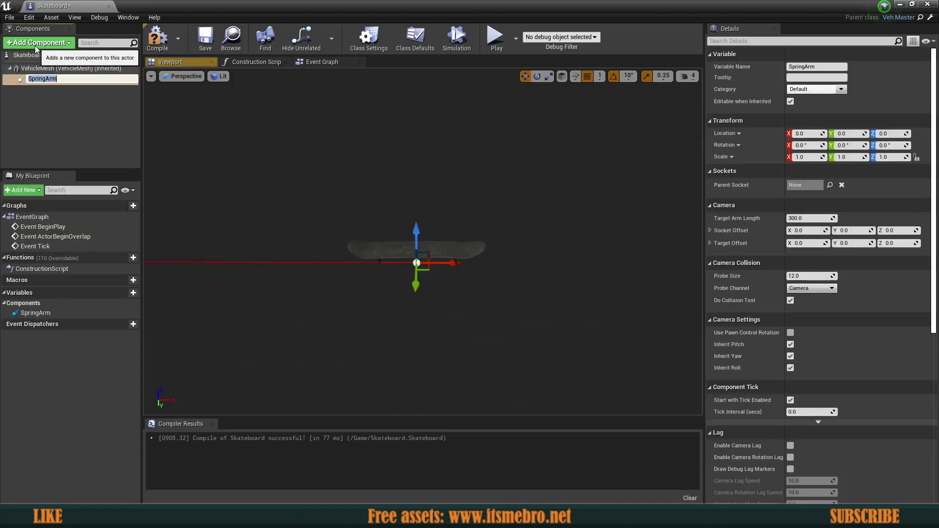
click(49, 47)
text(came)
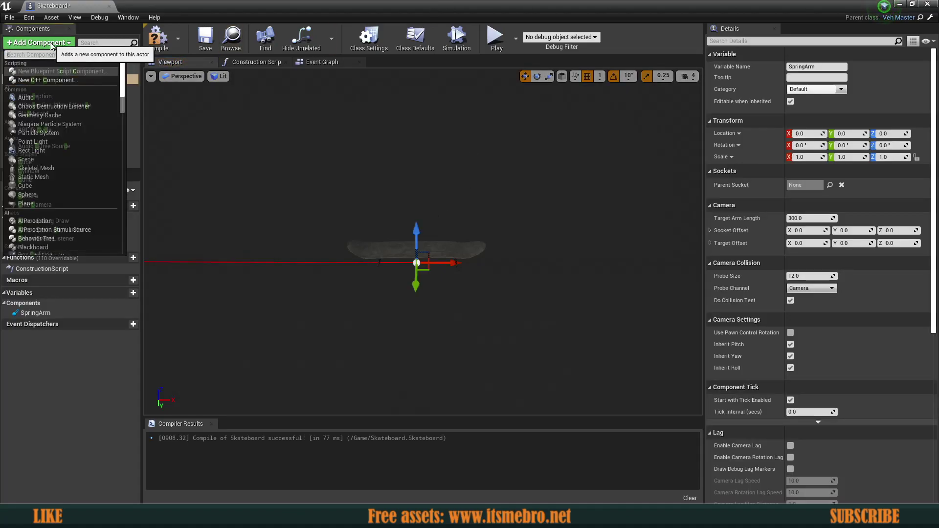
click(49, 72)
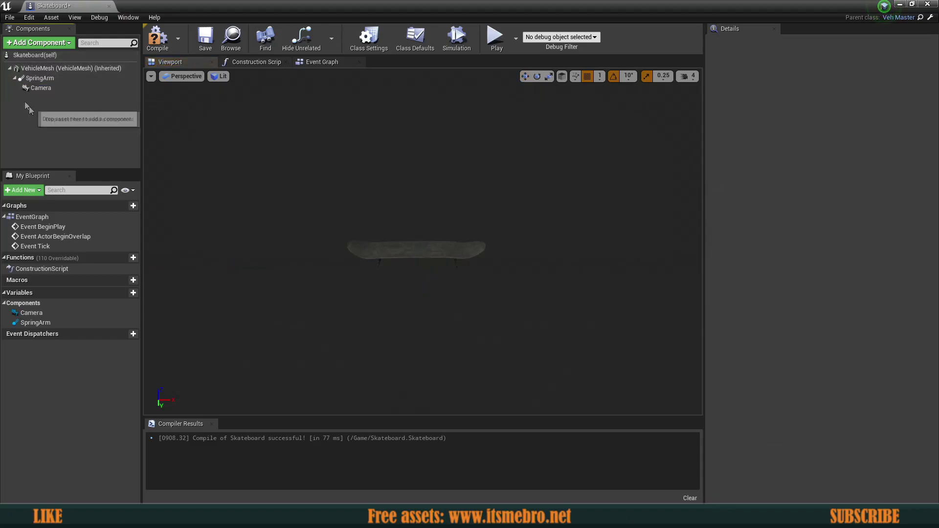
Try turning the spring arm 90° about its vertical axis and reset its Z rotation to 0°.
right_drag(284, 235, 284, 230)
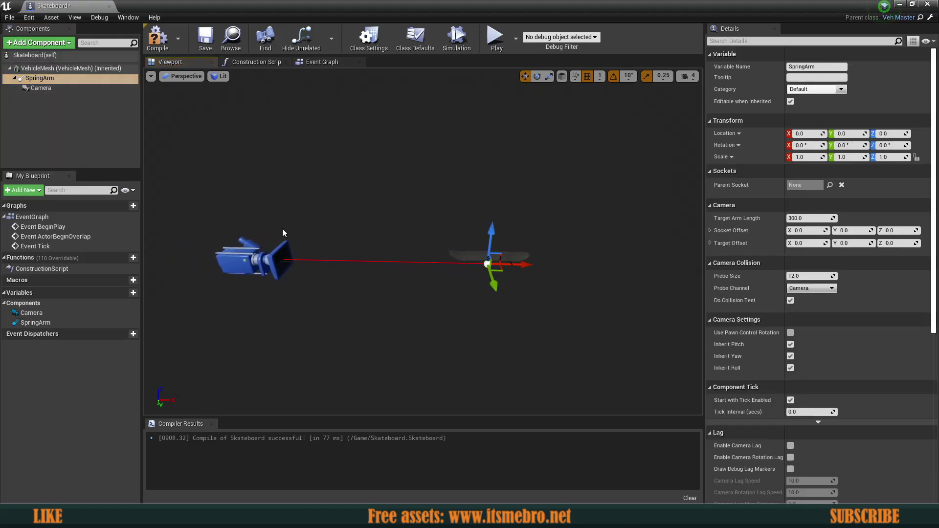
right_drag(452, 264, 456, 267)
drag(461, 278, 484, 281)
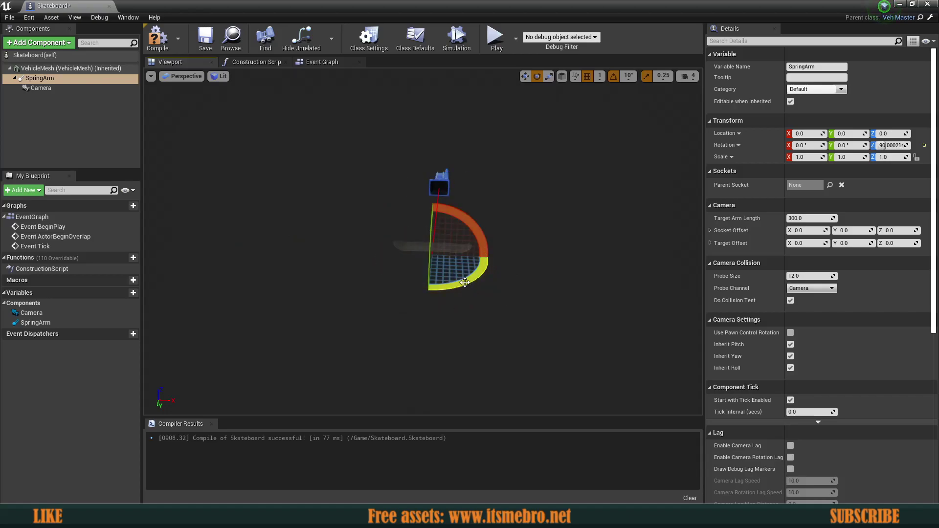
drag(465, 282, 478, 288)
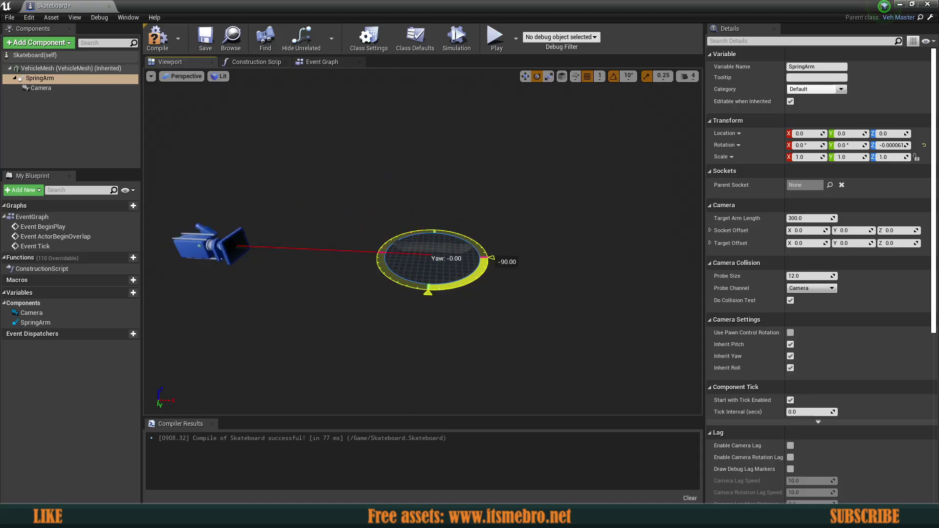
mouse_move(464, 275)
right_down()
mouse_move(352, 303)
mouse_move(463, 266)
right_up()
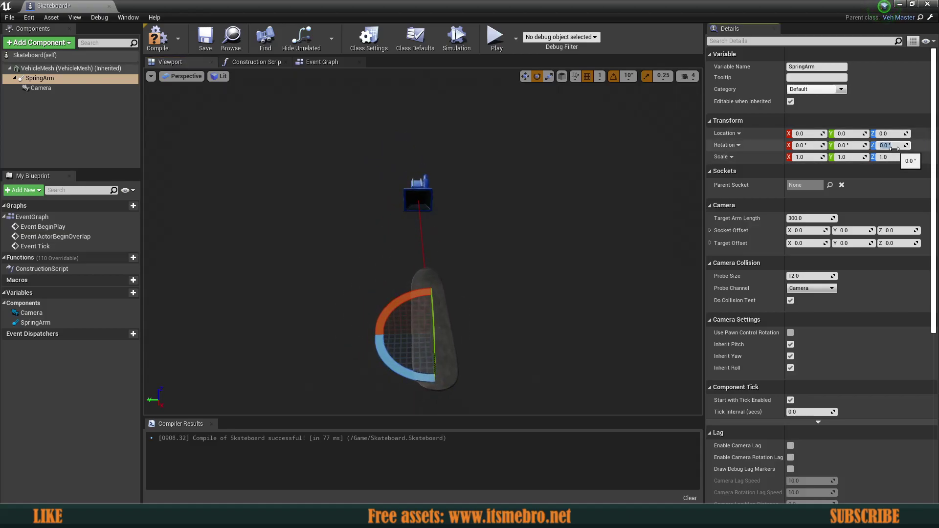
Tilt the spring arm to a Y rotation of -20°, move it to about X -35, Z 79, and compile and save.
right_drag(553, 205, 635, 222)
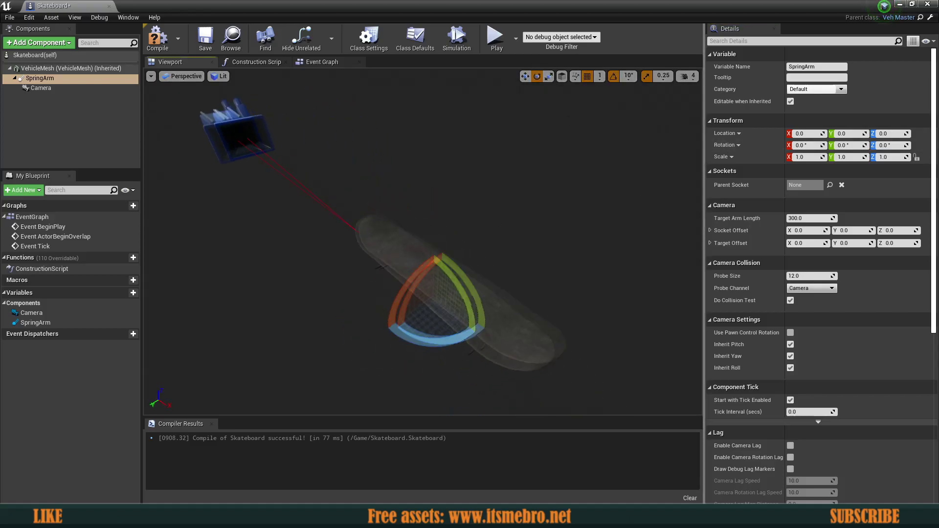
right_drag(475, 260, 498, 232)
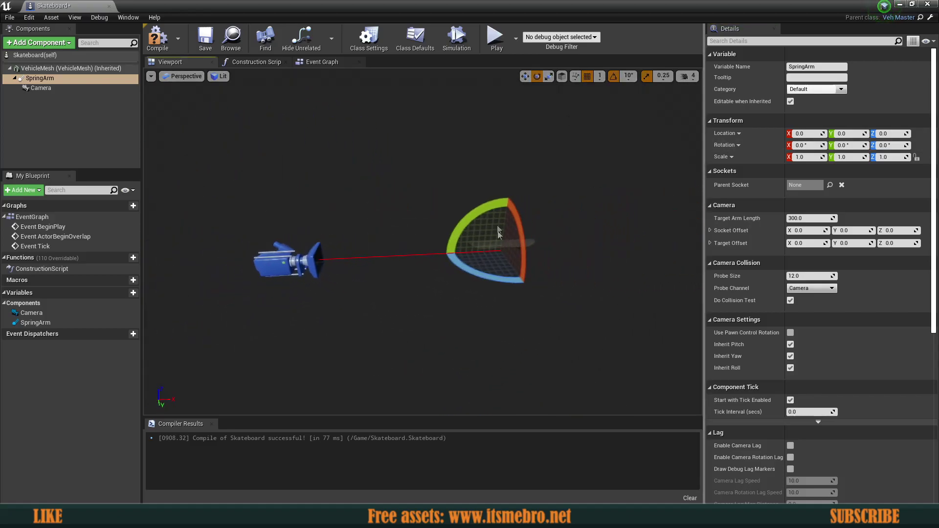
drag(469, 223, 538, 226)
key(w)
scroll(538, 226, down, 3)
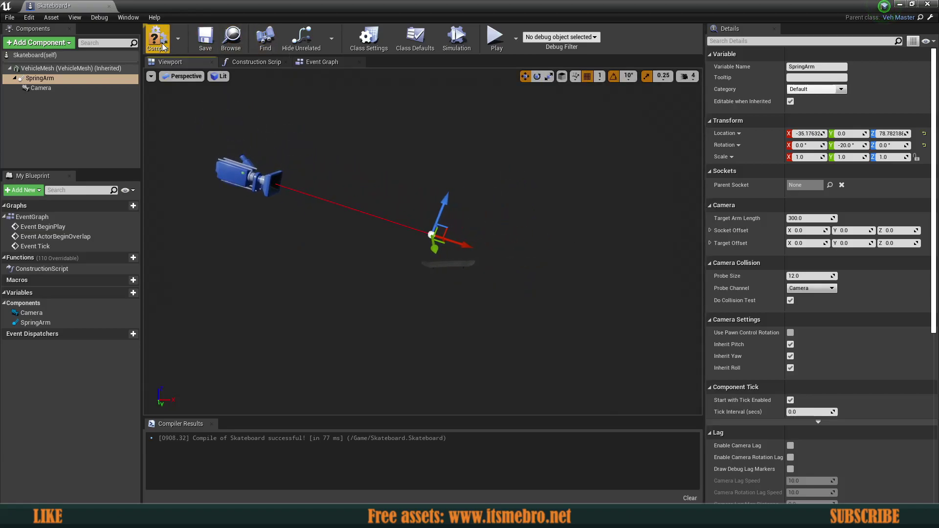
click(212, 41)
Add a Skeletal Mesh component under the spring arm of the Skateboard blueprint.
click(59, 41)
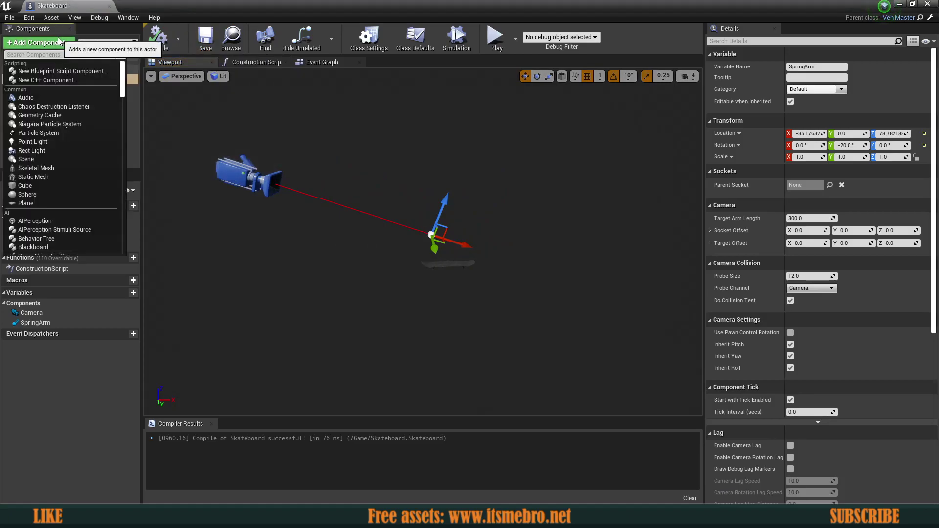
click(49, 169)
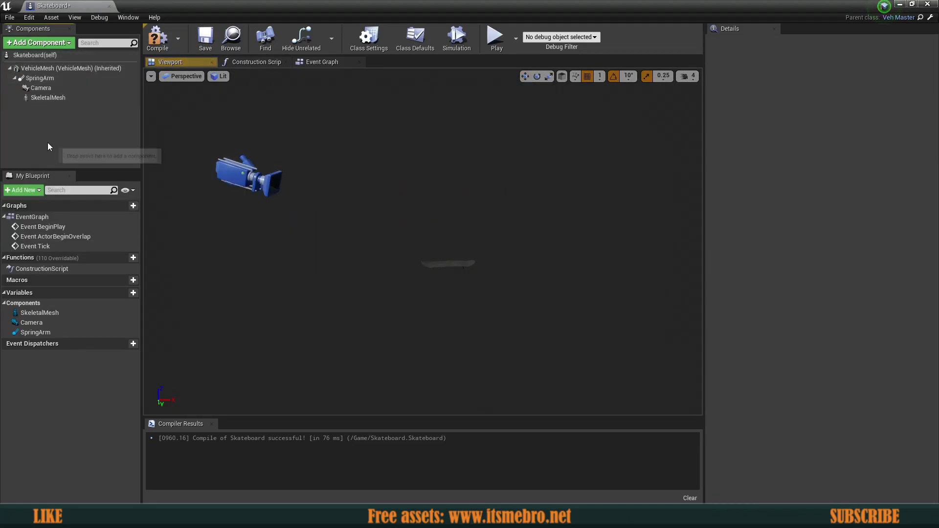
Reparent the skeletal mesh component directly under VehicleMesh and assign SK_Mannequin as its mesh.
drag(42, 101, 39, 71)
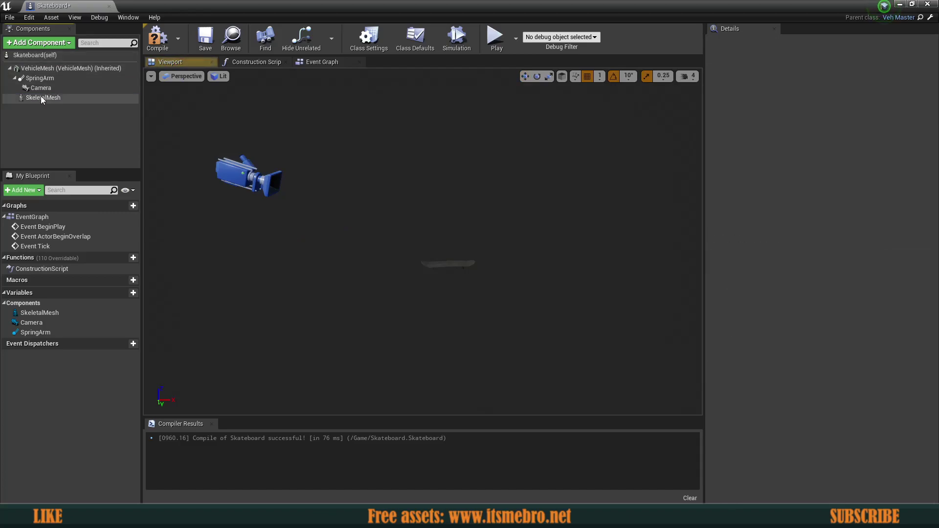
click(40, 96)
click(846, 285)
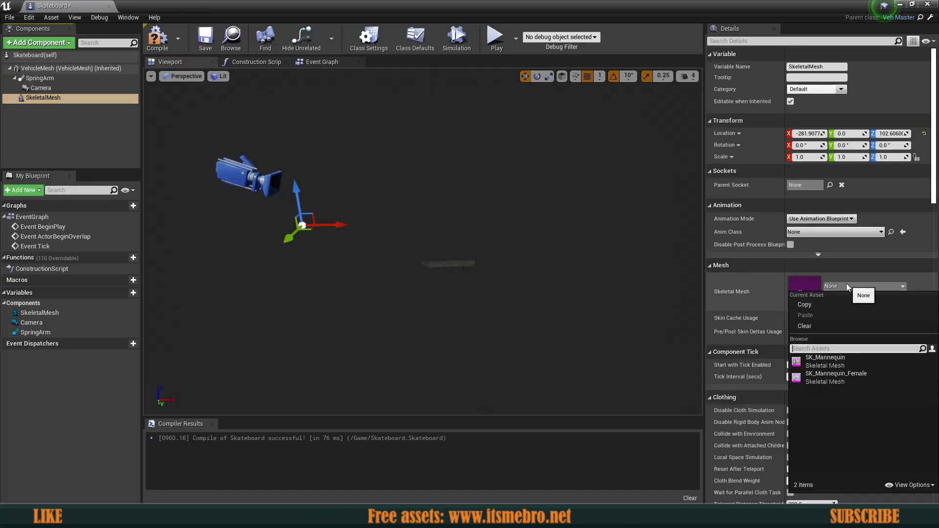
click(827, 361)
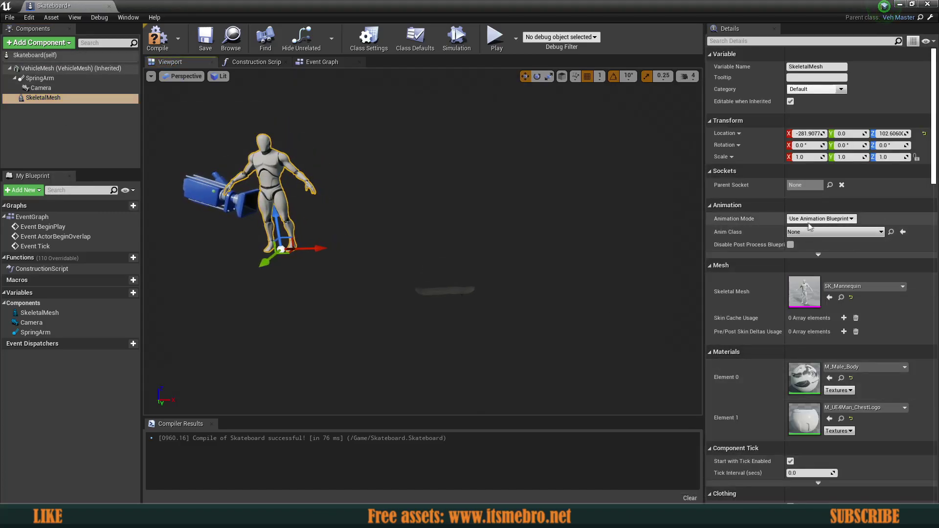
Switch the mannequin's animation mode to Use Animation Asset, try ThirdPerson_Jump, and choose ThirdPersonIdle as the animation to play.
click(822, 233)
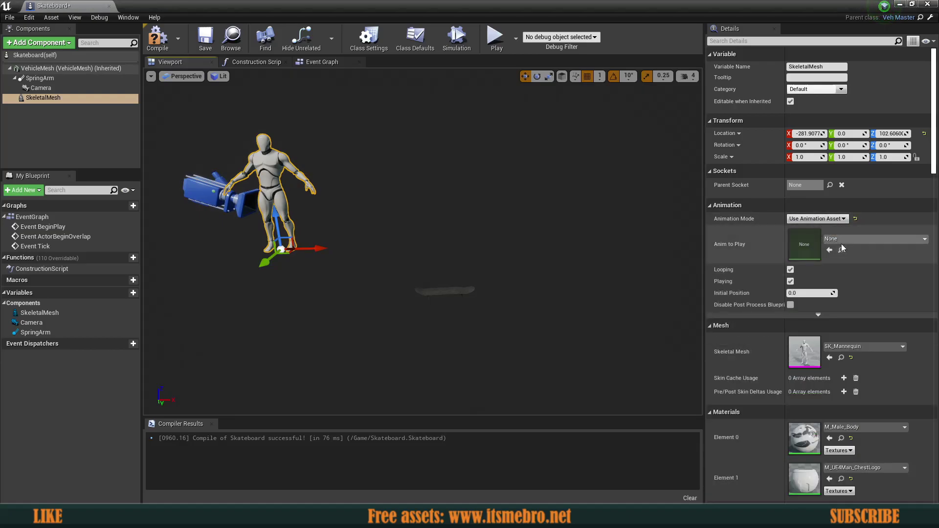
click(842, 240)
click(735, 387)
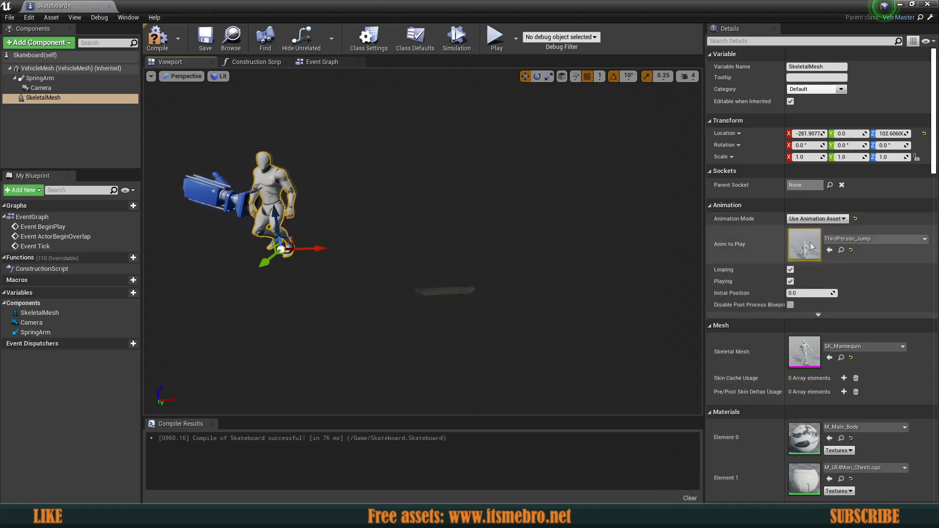
click(855, 241)
click(737, 407)
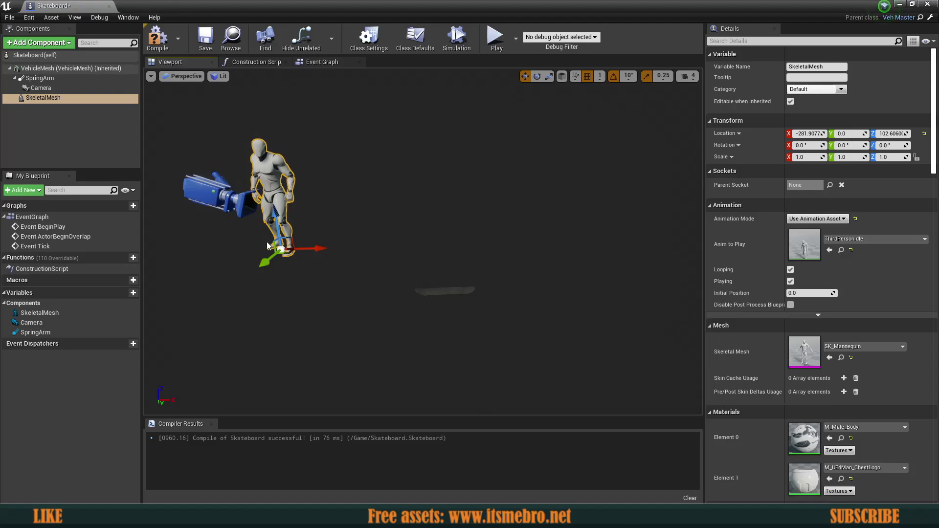
Reset the mannequin's location to 0 on all axes and raise it to Z 16 so its feet stand on the board.
drag(308, 248, 337, 248)
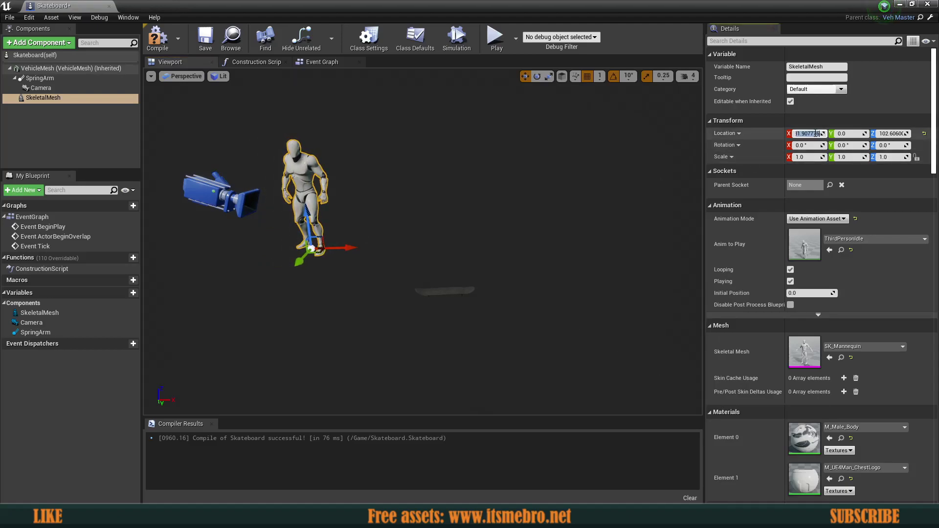
key(Tab)
key(Tab)
text(0)
key(Return)
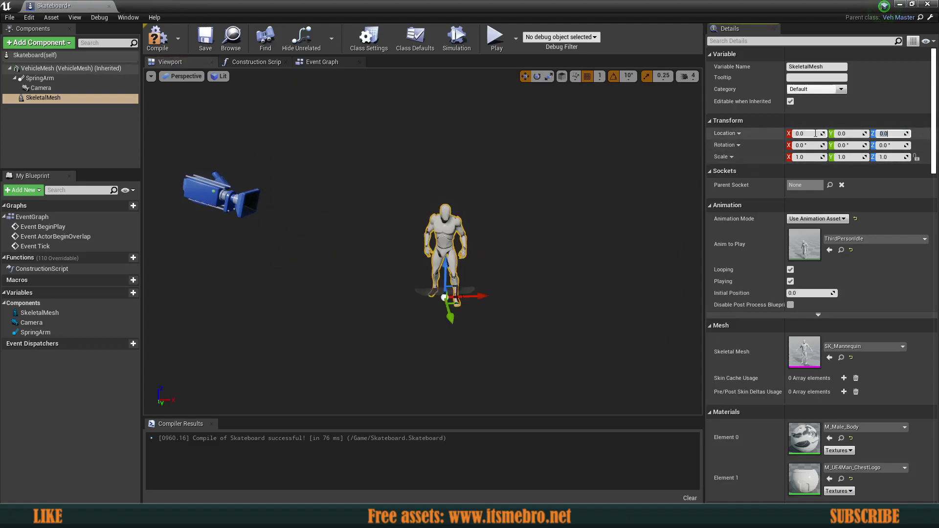
key(w)
mouse_move(578, 298)
right_down()
mouse_move(575, 337)
mouse_move(586, 320)
mouse_move(578, 298)
right_up()
drag(417, 204, 432, 135)
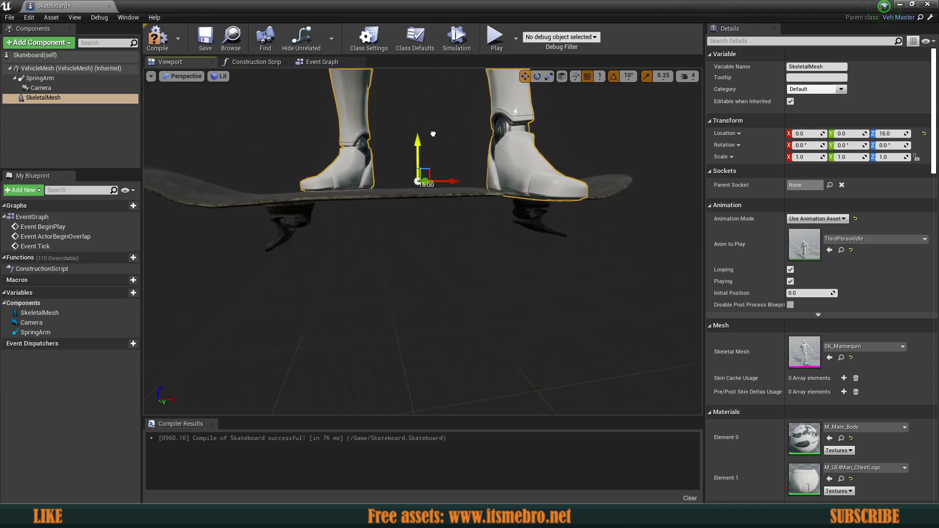
Rotate the mannequin to about -40° around Z on the board, and compile and save the blueprint.
key(e)
right_drag(411, 196, 421, 196)
drag(392, 181, 434, 182)
right_drag(434, 196, 516, 146)
key(w)
key(w)
key(s)
mouse_move(401, 214)
right_down()
mouse_move(387, 212)
mouse_move(402, 214)
right_up()
key(s)
click(154, 39)
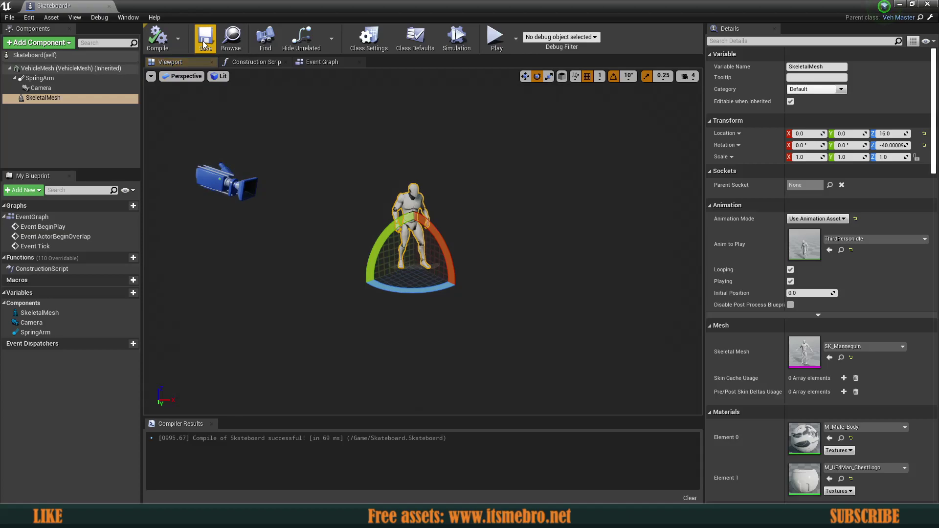
click(205, 38)
Add a Vehicle Wheel component to the skateboard and parent it directly to VehicleMesh.
key(w)
mouse_move(423, 240)
right_down()
mouse_move(420, 220)
mouse_move(423, 240)
mouse_move(403, 237)
mouse_move(421, 233)
right_up()
key(s)
key(w)
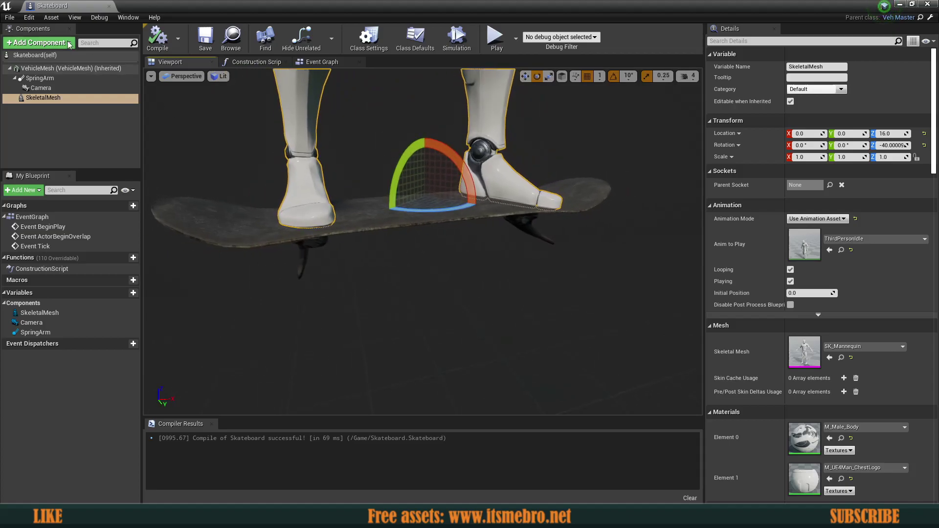
click(39, 43)
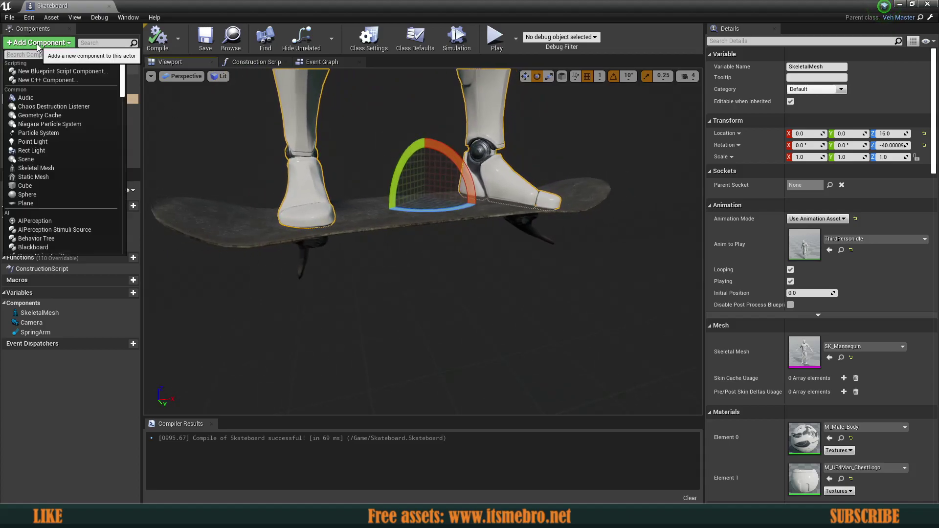
text(wheel)
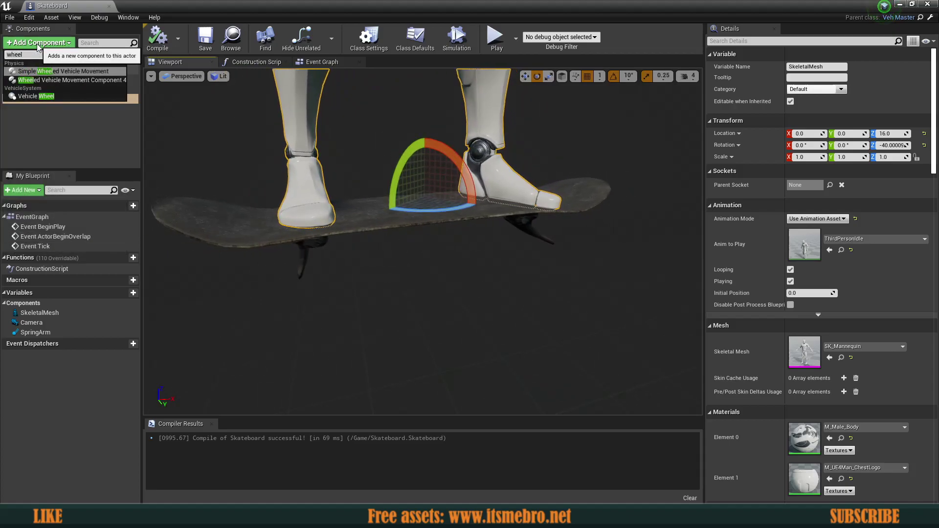
click(37, 96)
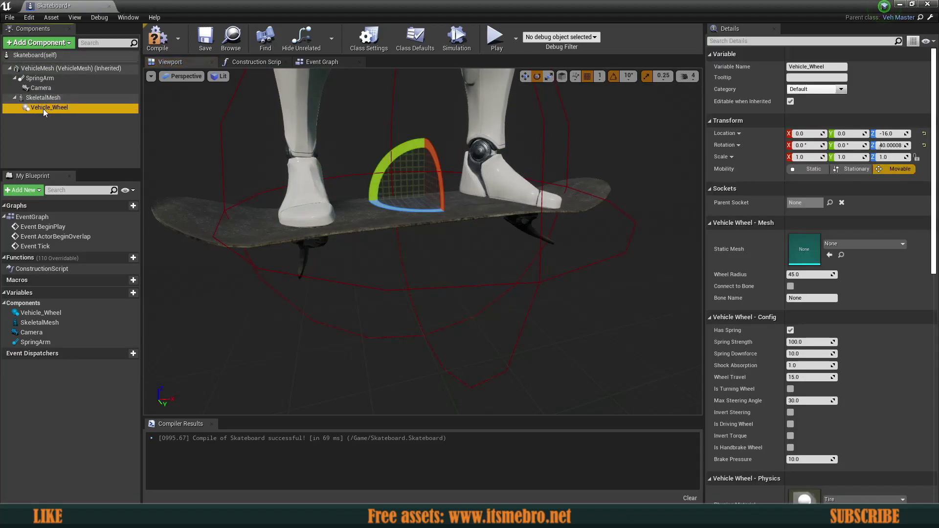
drag(38, 99, 37, 70)
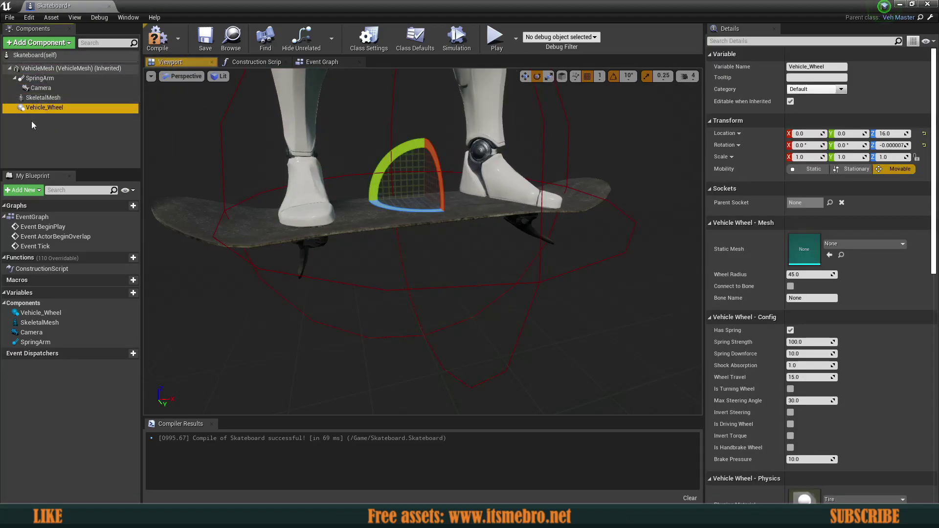
Reduce the vehicle wheel's radius to about 40.83 and assign SkateboardWheel as its static mesh.
key(a)
right_drag(299, 154, 533, 171)
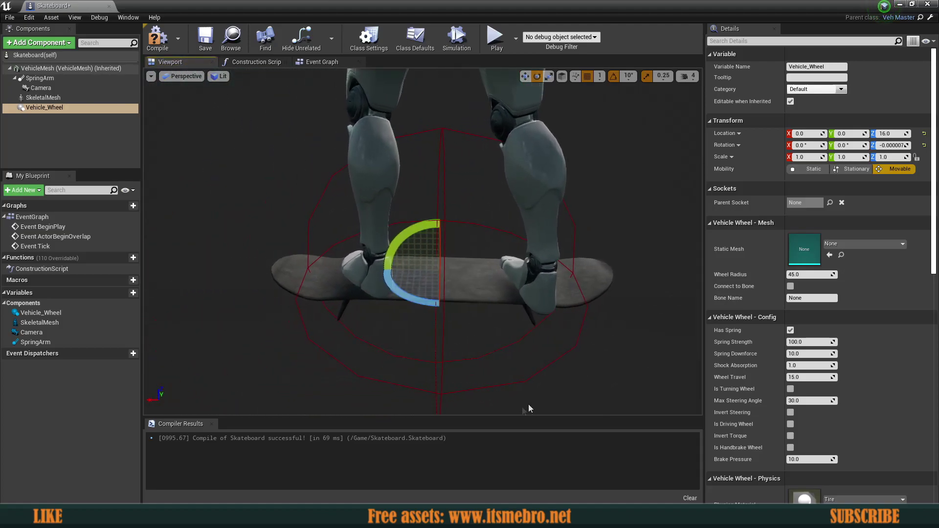
click(441, 376)
key(d)
right_drag(442, 377, 343, 384)
right_drag(391, 166, 450, 290)
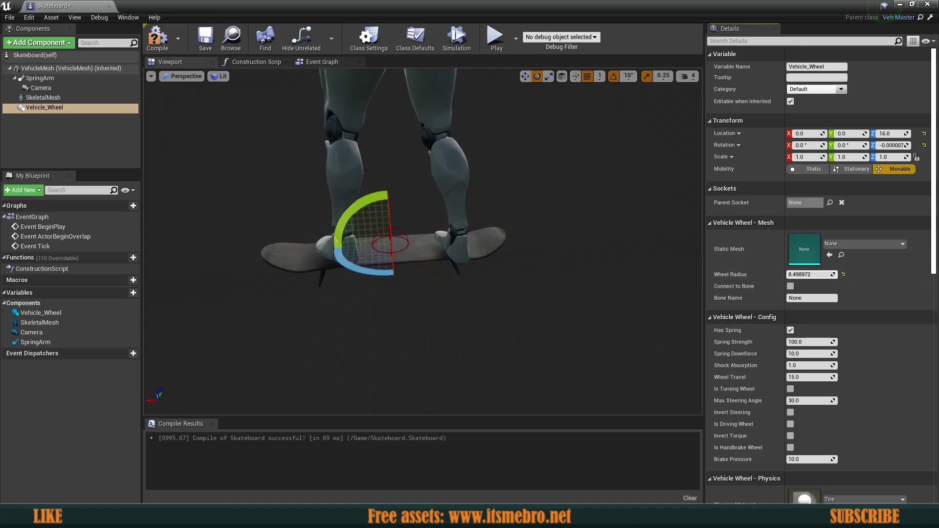
click(854, 244)
text(skate)
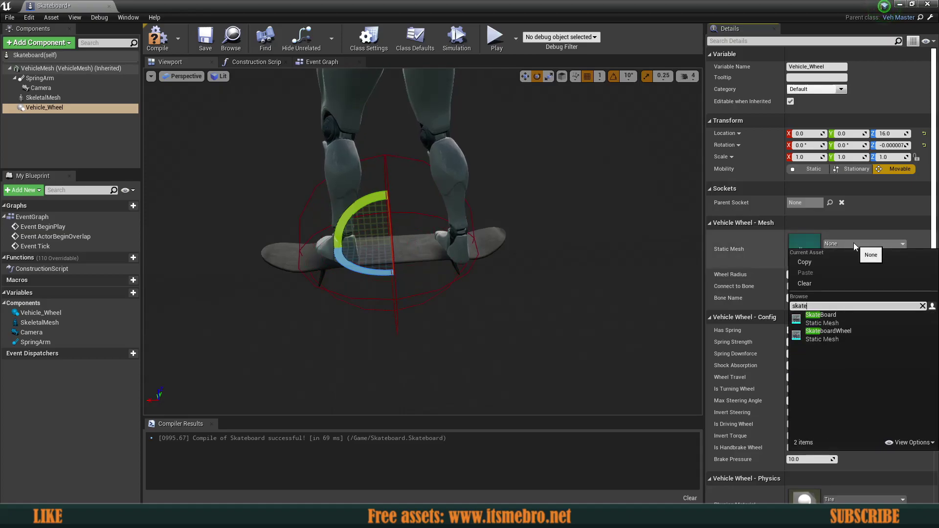
click(838, 338)
right_drag(469, 264, 474, 300)
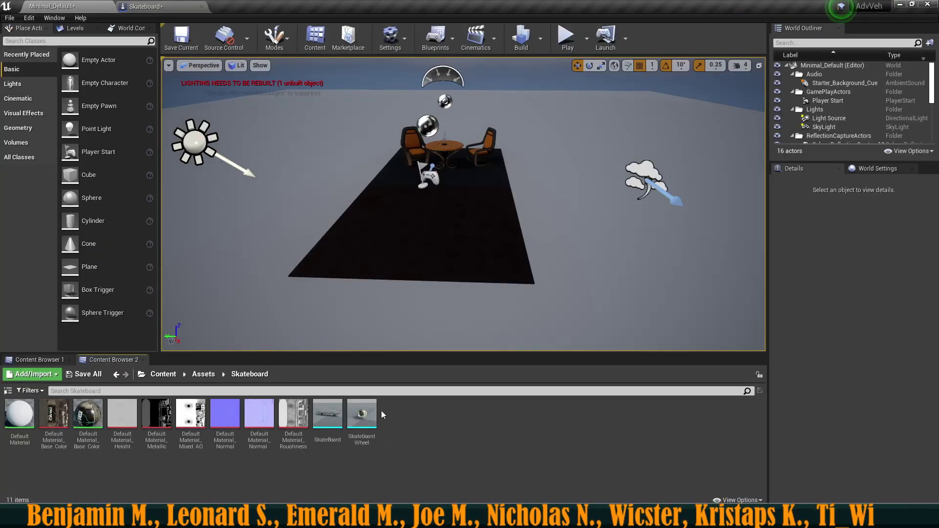
Open the SkateboardWheel static mesh from the project's assets and display its simple collision.
double_click(362, 415)
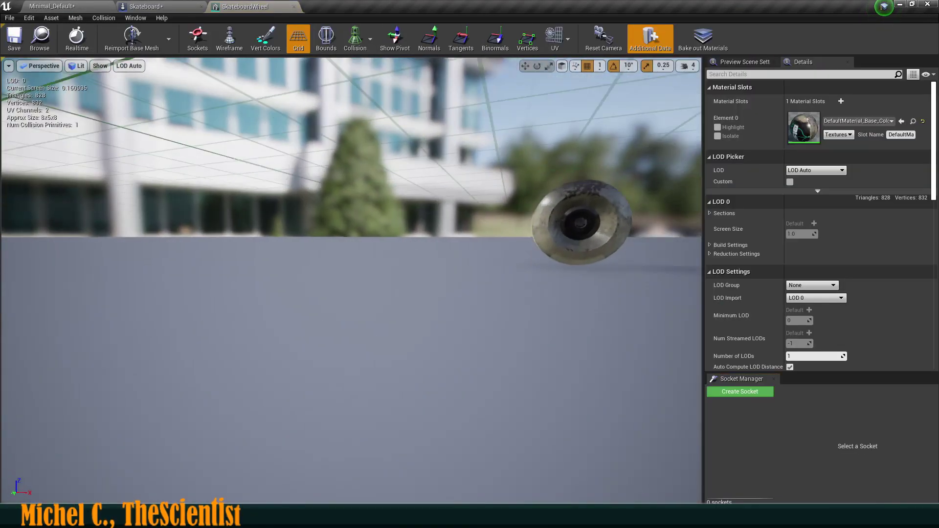
right_drag(352, 280, 383, 220)
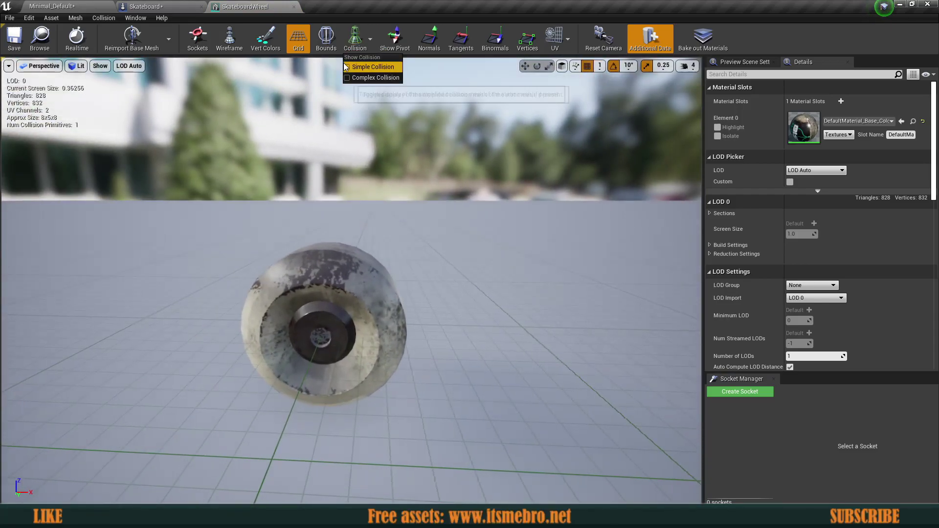
click(346, 67)
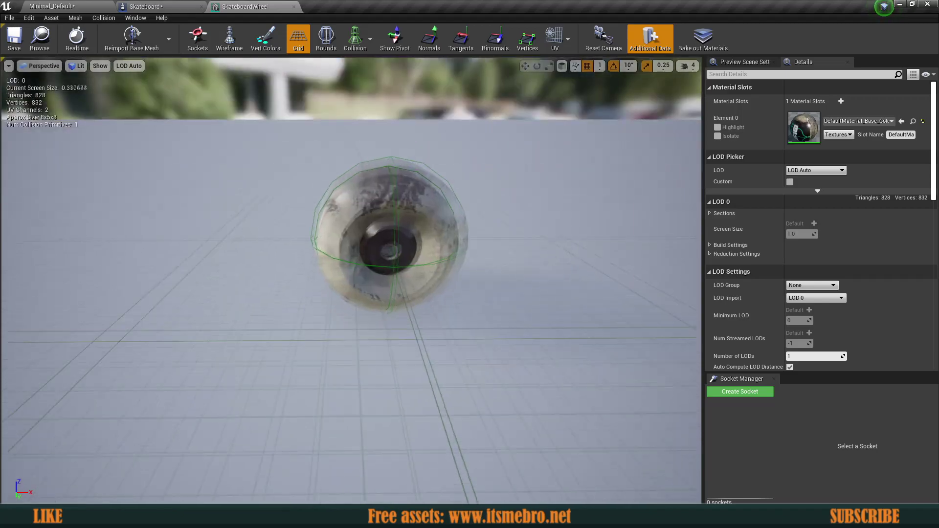
right_drag(384, 244, 387, 216)
drag(392, 175, 393, 181)
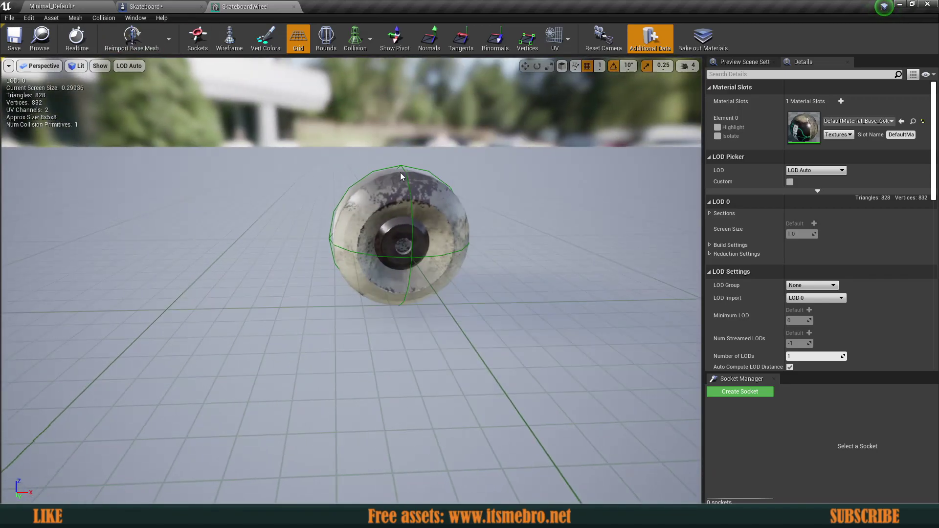
Select the wheel's sphere collision, review the simplified collision shape options, and examine its fit around the wheel.
click(401, 167)
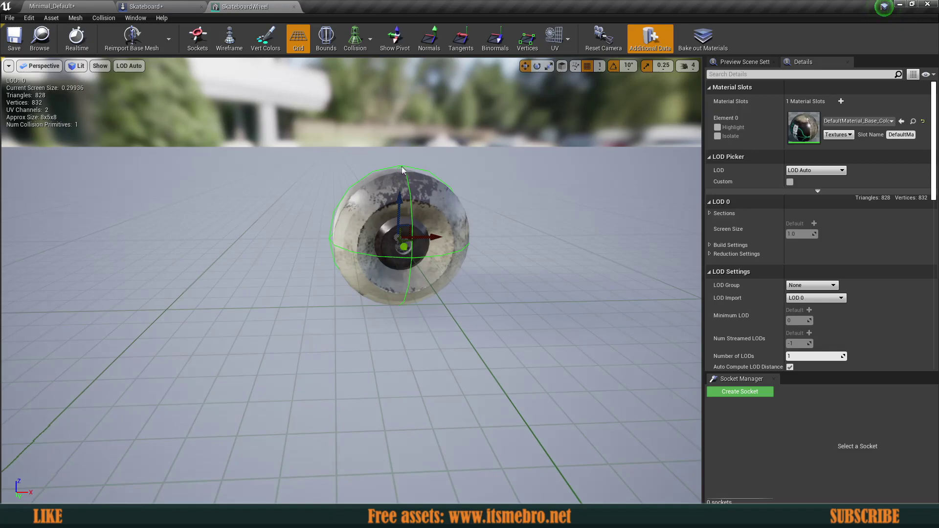
click(160, 18)
mouse_move(103, 18)
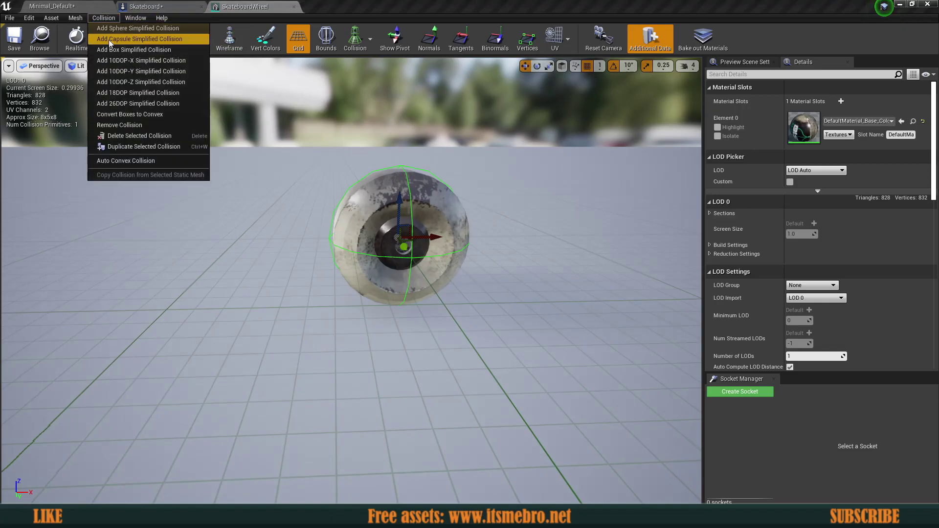
click(139, 39)
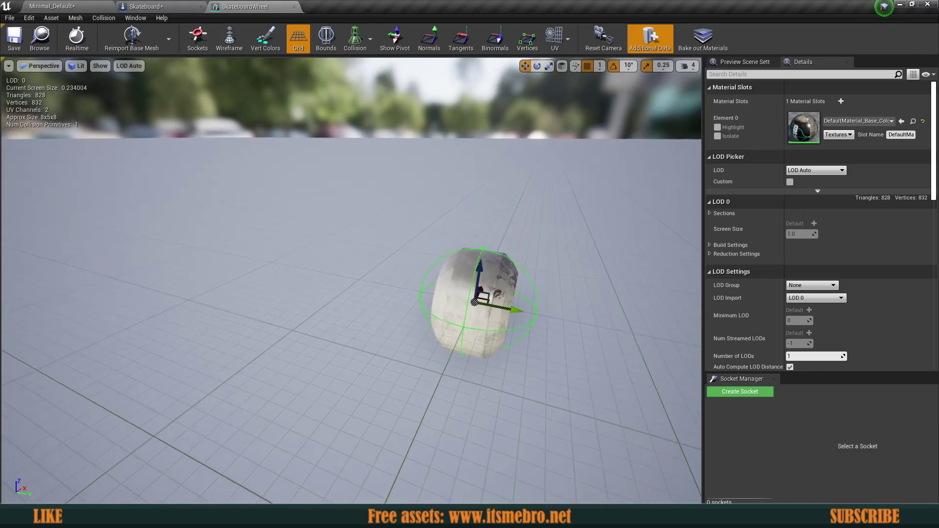
right_drag(352, 279, 293, 270)
right_drag(444, 218, 443, 219)
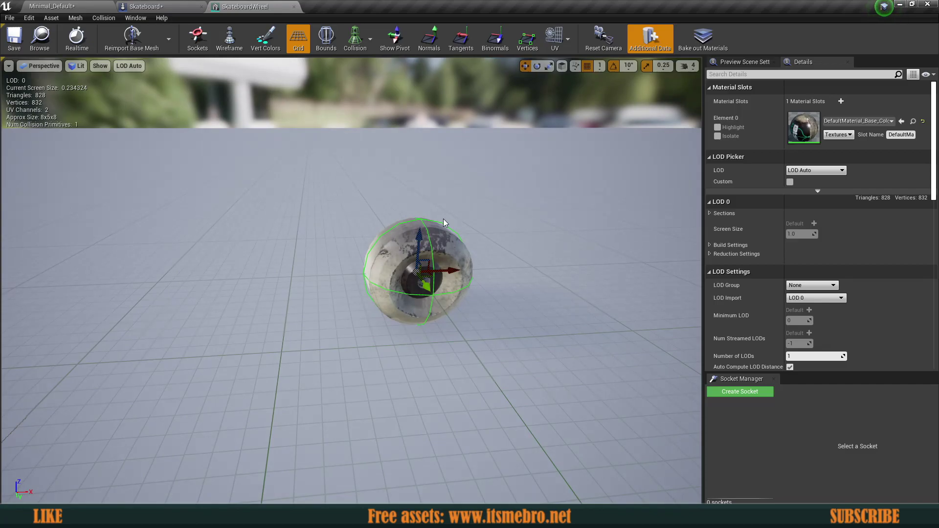
drag(443, 219, 443, 219)
Return to the Skateboard blueprint, and compile and save it.
click(150, 5)
click(159, 41)
click(201, 49)
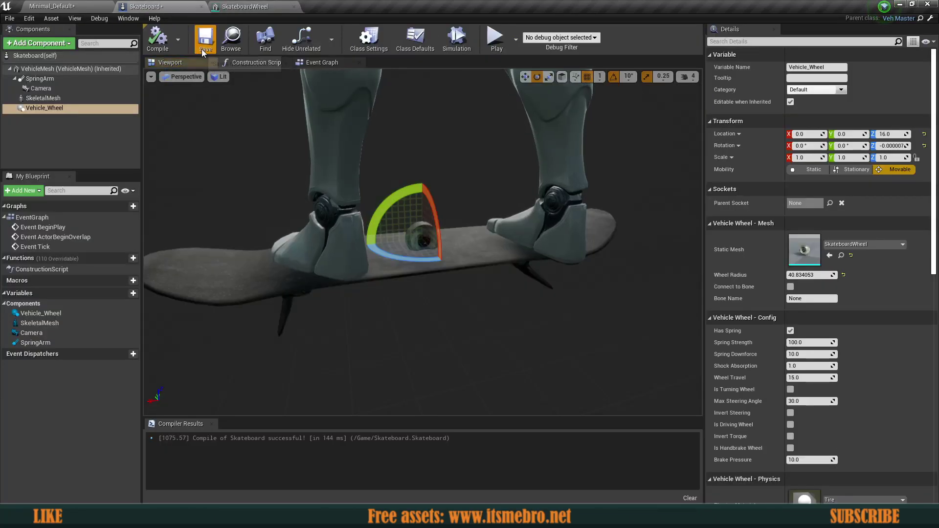
Move the first vehicle wheel onto the end of the truck axle at X 33, Y -14, Z 4.
right_drag(446, 220, 446, 220)
key(w)
drag(421, 206, 488, 242)
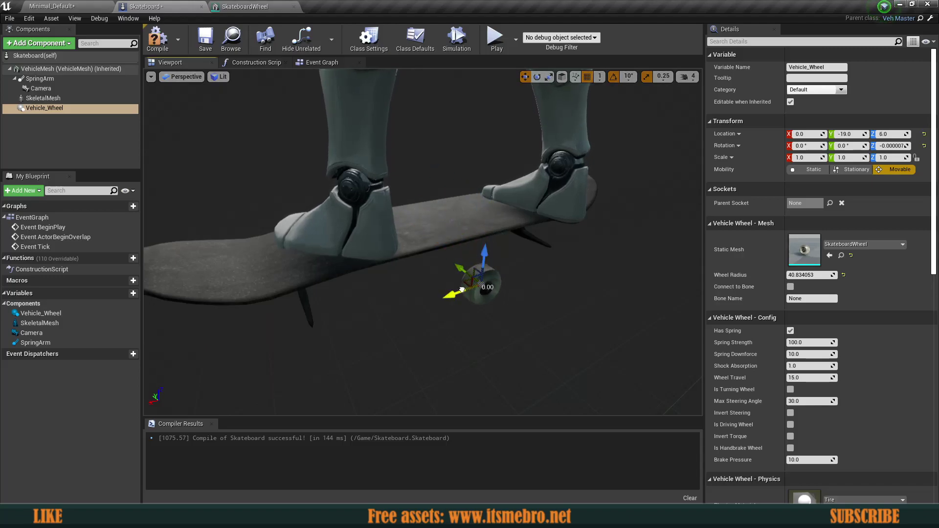
drag(462, 290, 307, 336)
right_drag(308, 335, 321, 204)
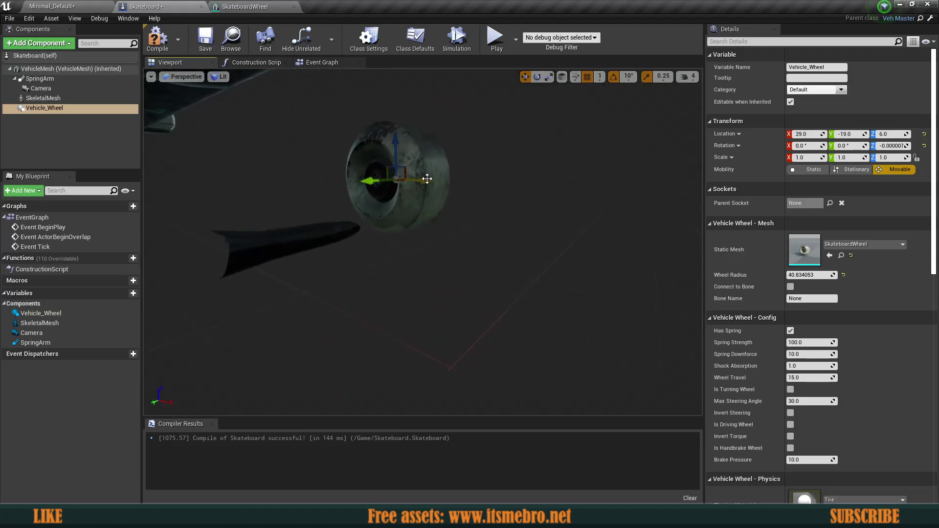
drag(427, 179, 349, 204)
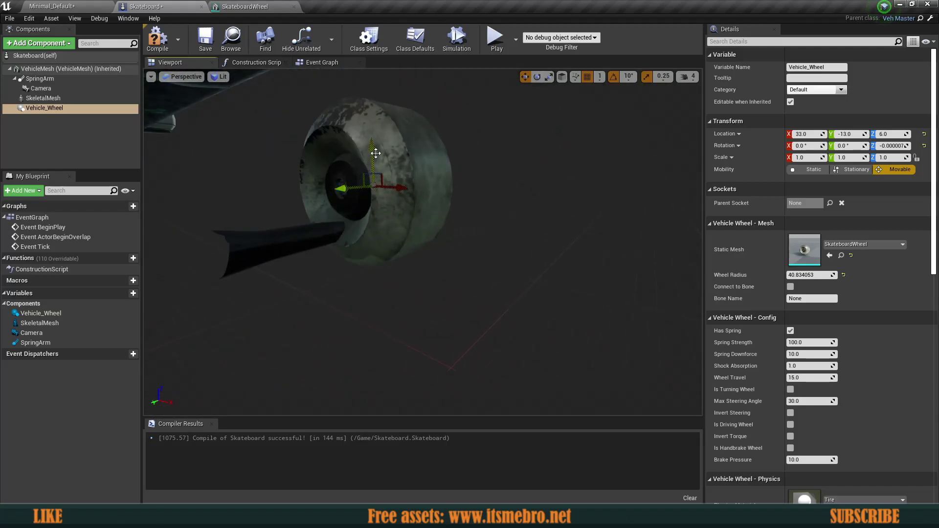
drag(376, 153, 376, 194)
mouse_move(357, 230)
mouse_down()
mouse_move(379, 232)
mouse_move(364, 235)
mouse_up()
Duplicate the vehicle wheel and move the copy to the opposite end of the axle at Y 13.
right_drag(363, 235, 327, 231)
click(52, 109)
key(ctrl+w)
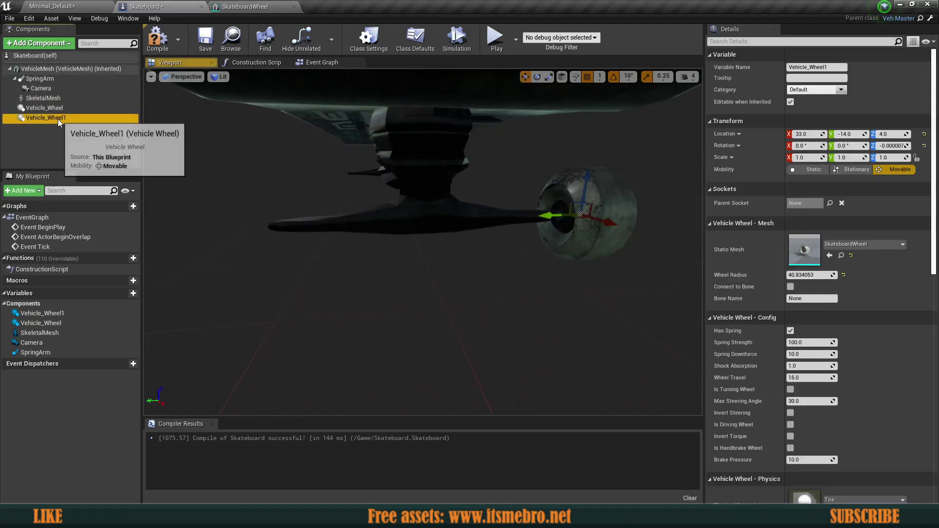
drag(550, 216, 207, 242)
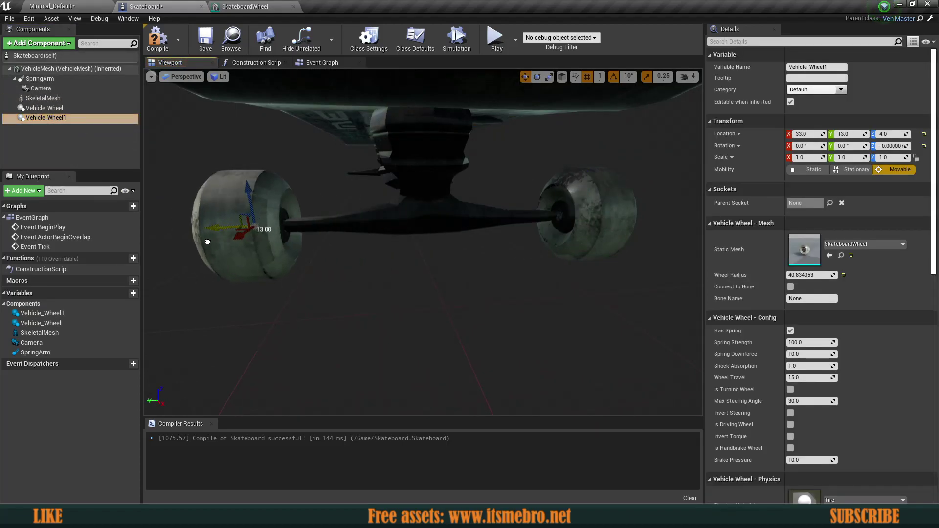
Move the original vehicle wheel inward to Y -13 on its end of the axle.
click(597, 227)
scroll(665, 244, up, 5)
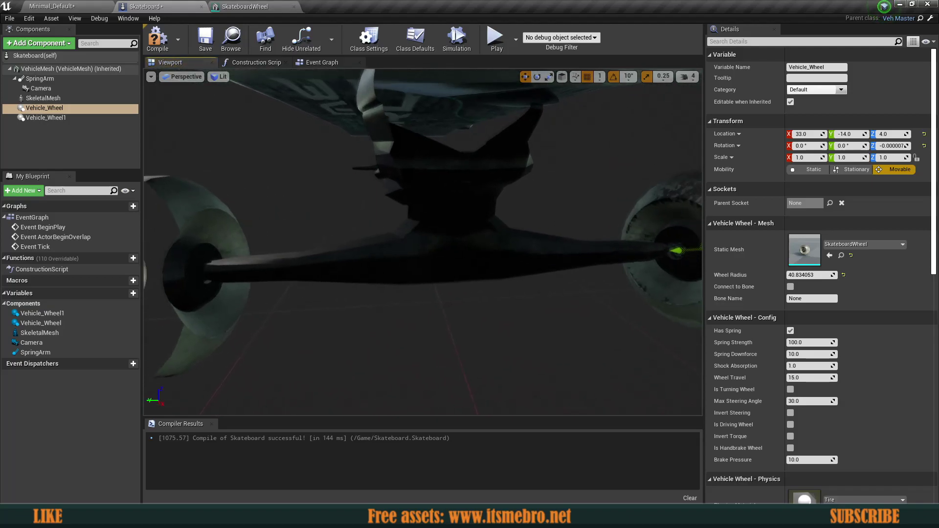
drag(665, 244, 652, 246)
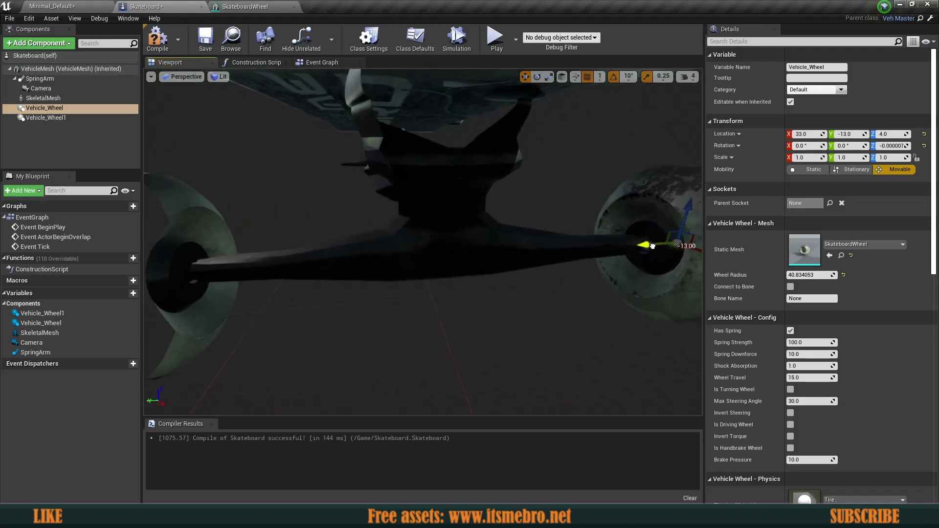
Duplicate both front vehicle wheels and move the copies together onto the rear truck axle at X -31.
ctrl+click(50, 118)
key(ctrl+w)
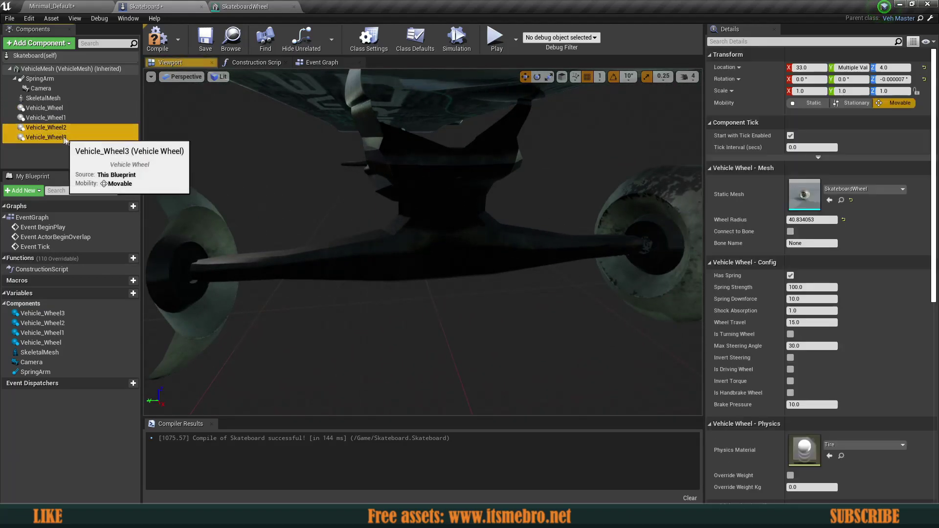
right_drag(440, 195, 632, 207)
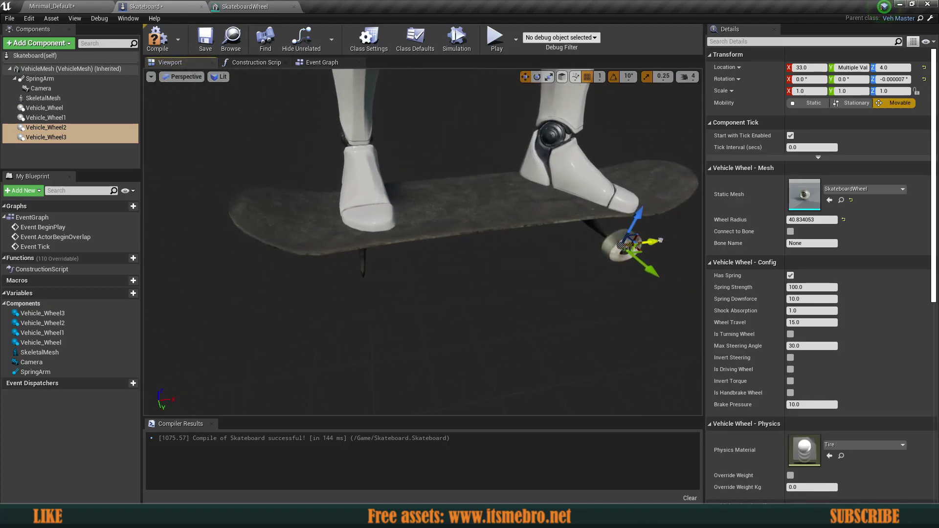
key(w)
right_drag(412, 254, 209, 252)
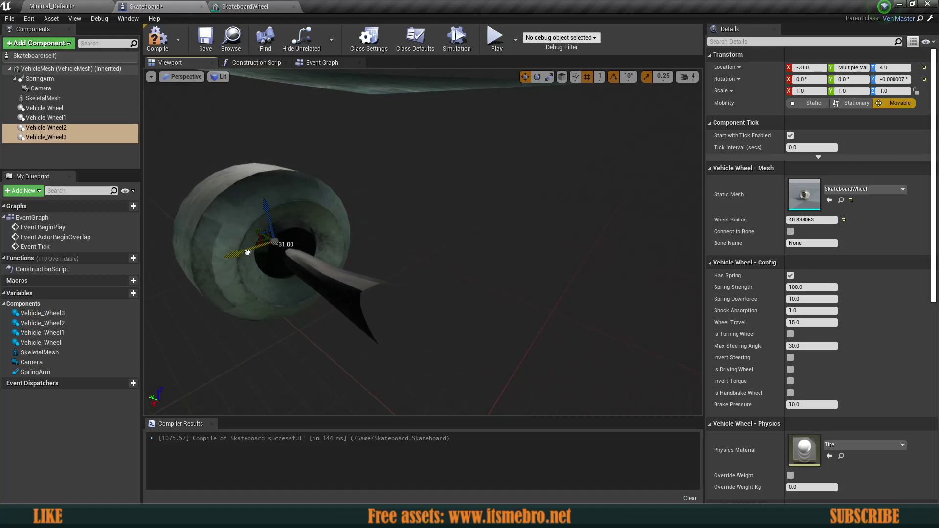
drag(239, 254, 241, 256)
right_drag(240, 255, 321, 276)
key(s)
key(a)
key(s)
key(d)
key(s)
click(83, 137)
click(81, 161)
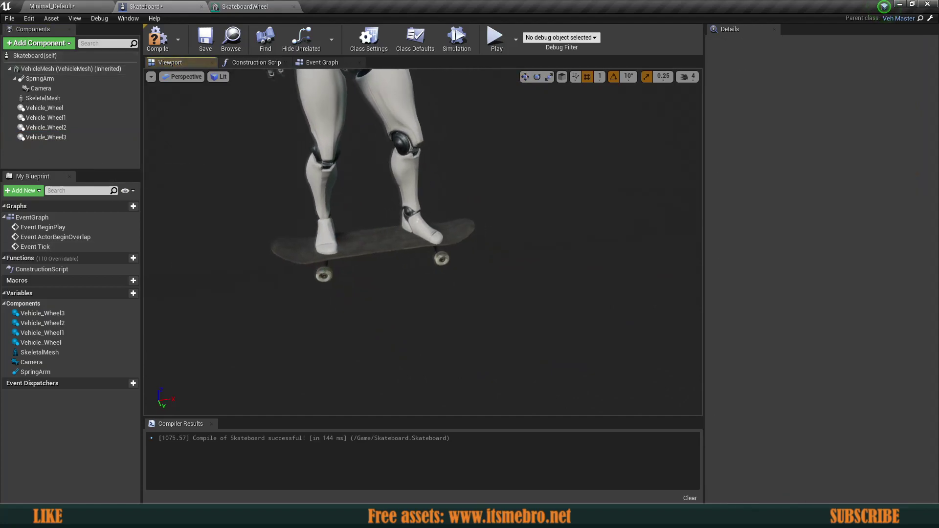
Make the two front wheels, Vehicle_Wheel and Vehicle_Wheel1, turning wheels with a max steering angle of 10.
click(45, 109)
ctrl+click(55, 118)
key(d)
right_drag(313, 196, 156, 201)
key(w)
key(d)
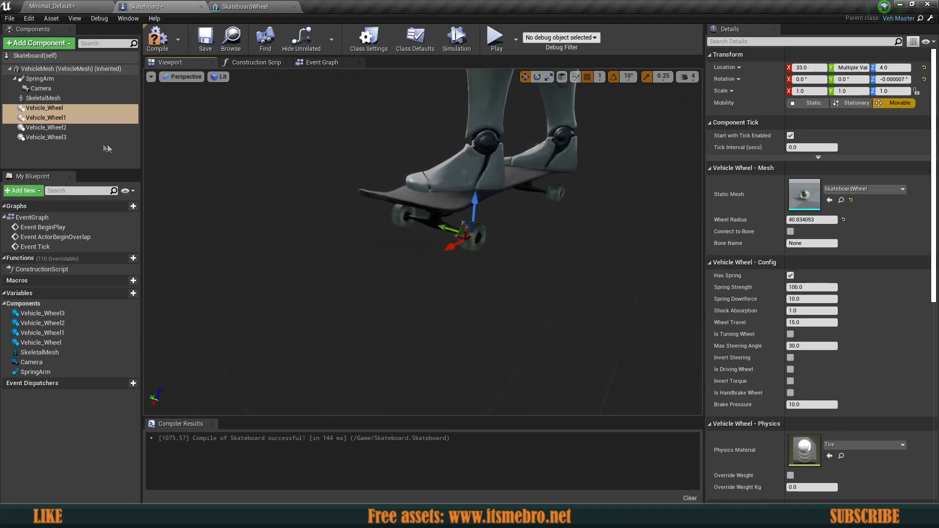
click(59, 119)
ctrl+click(58, 112)
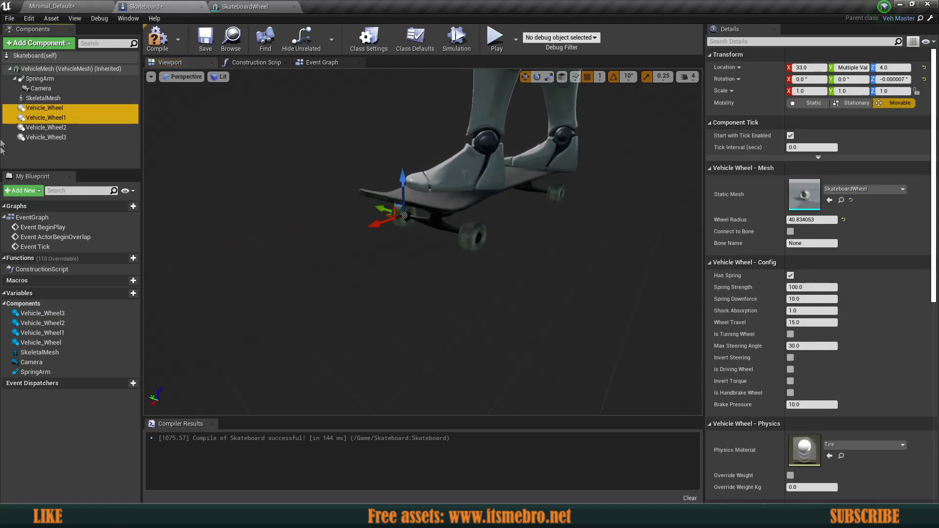
click(74, 111)
ctrl+click(67, 118)
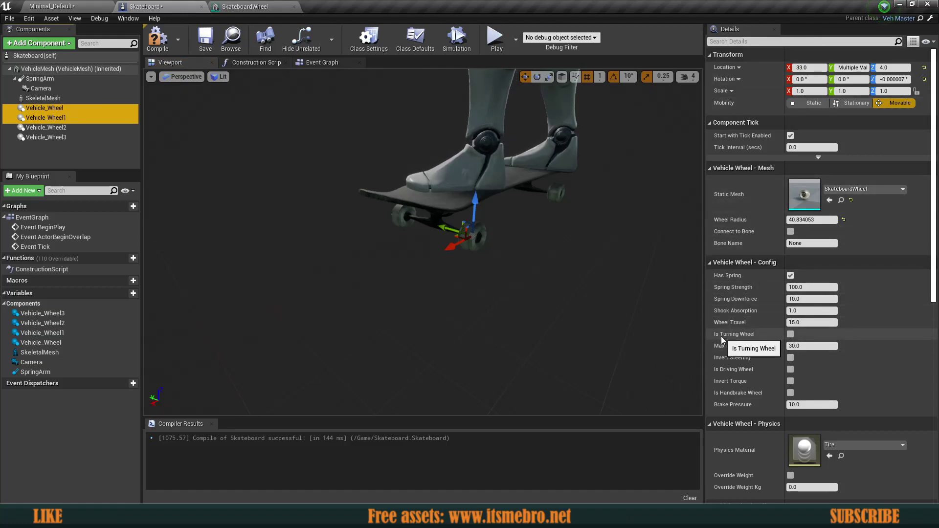
click(791, 335)
right_drag(504, 239, 492, 235)
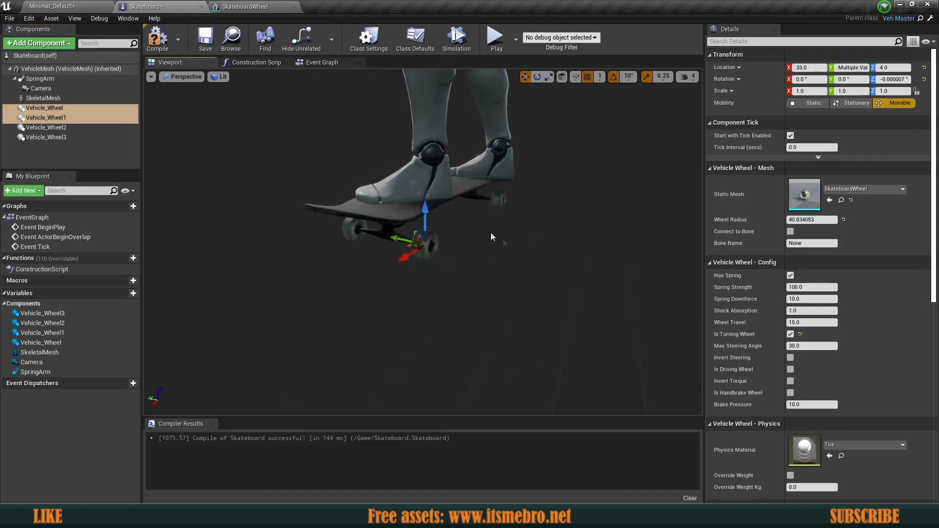
drag(492, 234, 509, 244)
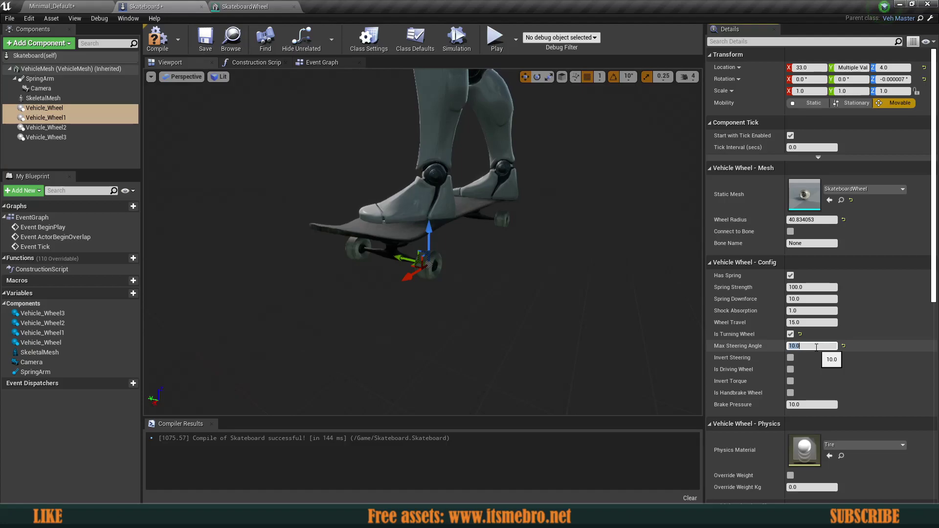
right_drag(528, 283, 421, 284)
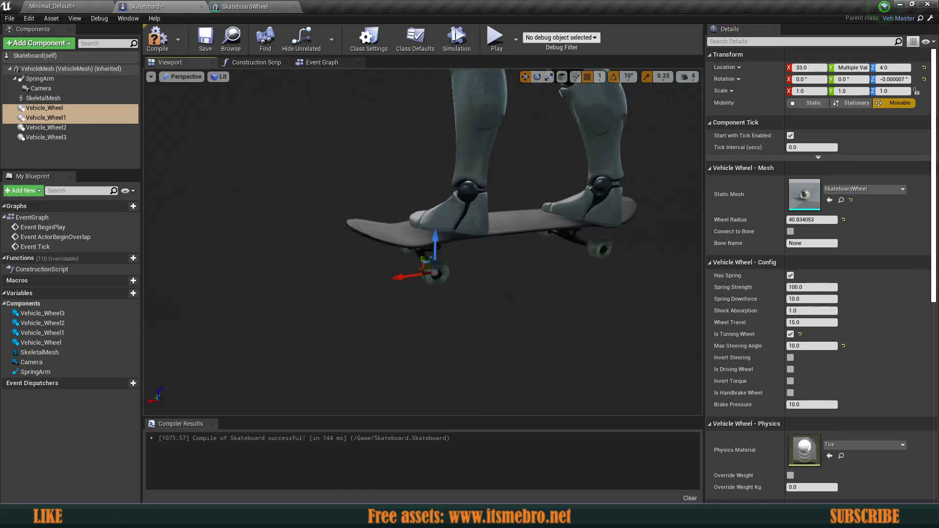
Enable Is Driving Wheel on the two rear wheels, Vehicle_Wheel2 and Vehicle_Wheel3.
click(64, 127)
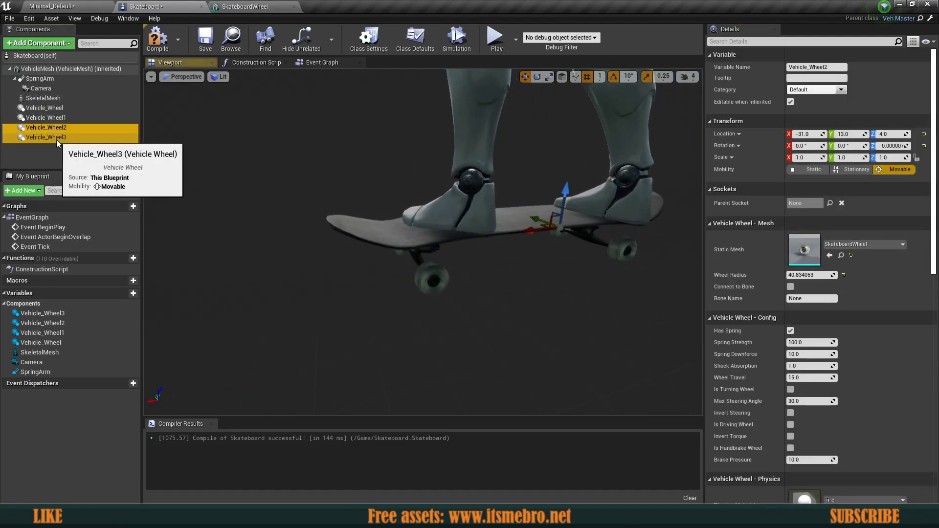
shift+click(57, 139)
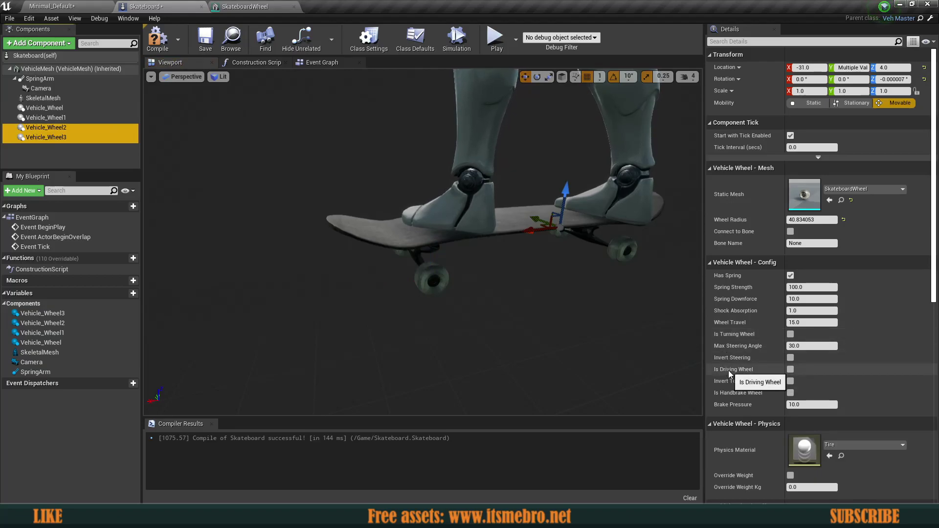
click(791, 370)
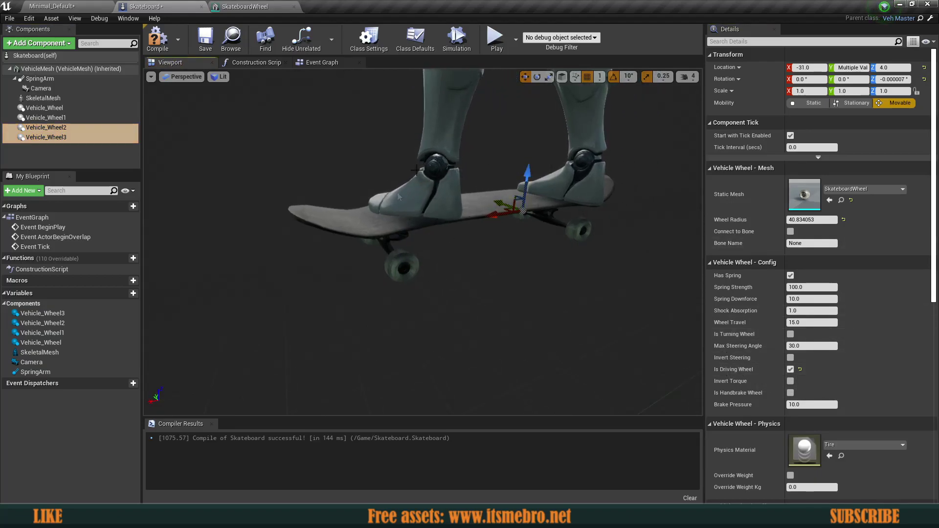
Enable Is Driving Wheel on all four vehicle wheels together.
click(58, 108)
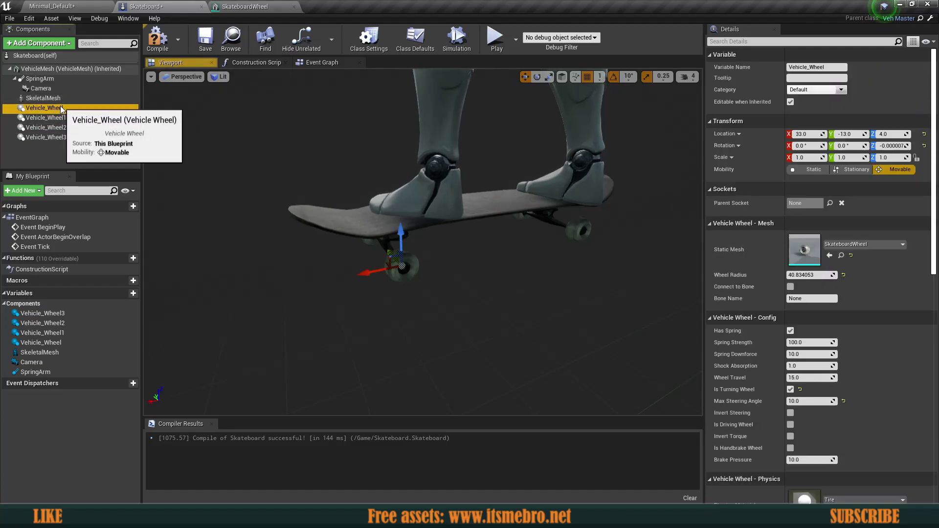
shift+click(58, 138)
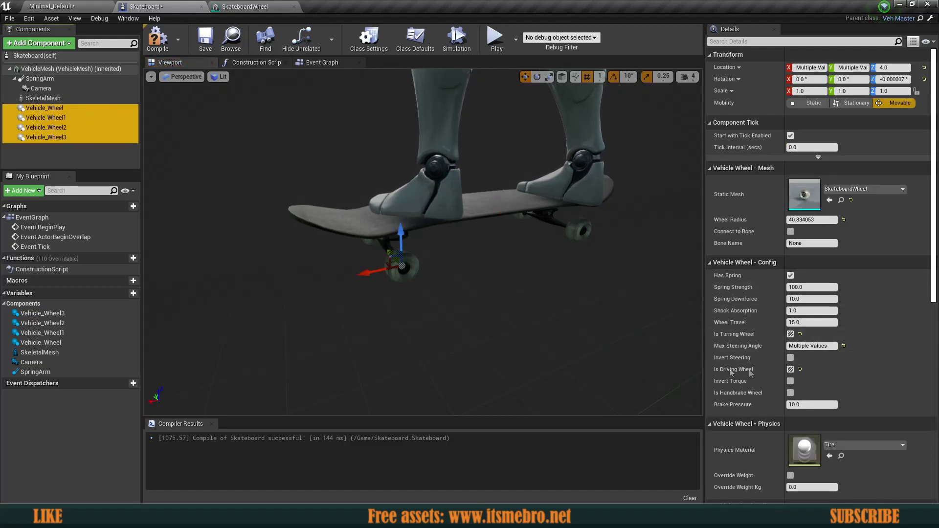
click(791, 369)
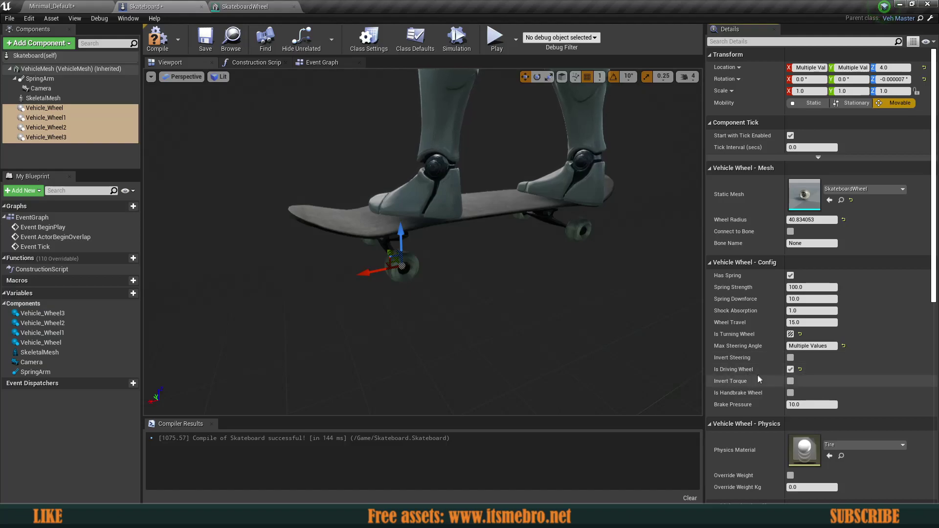
mouse_move(491, 235)
right_down()
mouse_move(477, 230)
mouse_move(491, 235)
right_up()
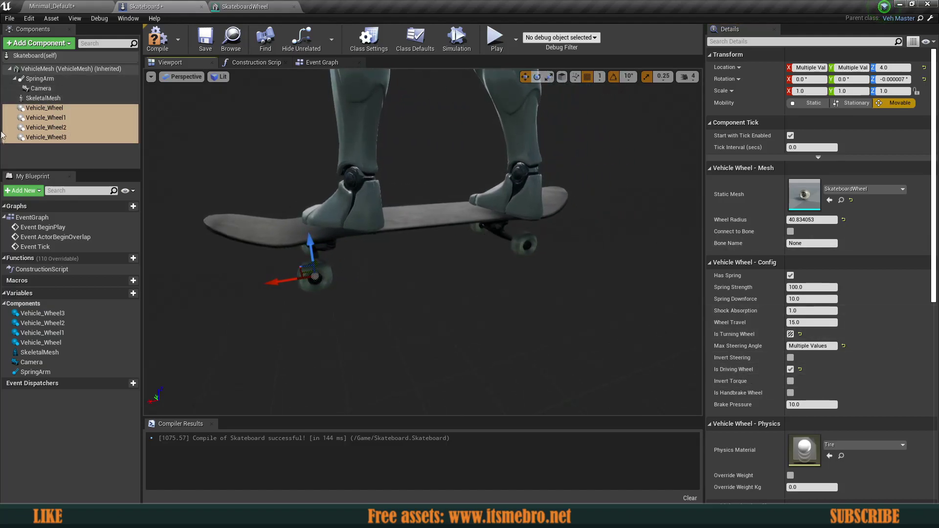
Compile and save the Skateboard blueprint with its configured wheels.
click(35, 108)
right_drag(313, 205, 333, 193)
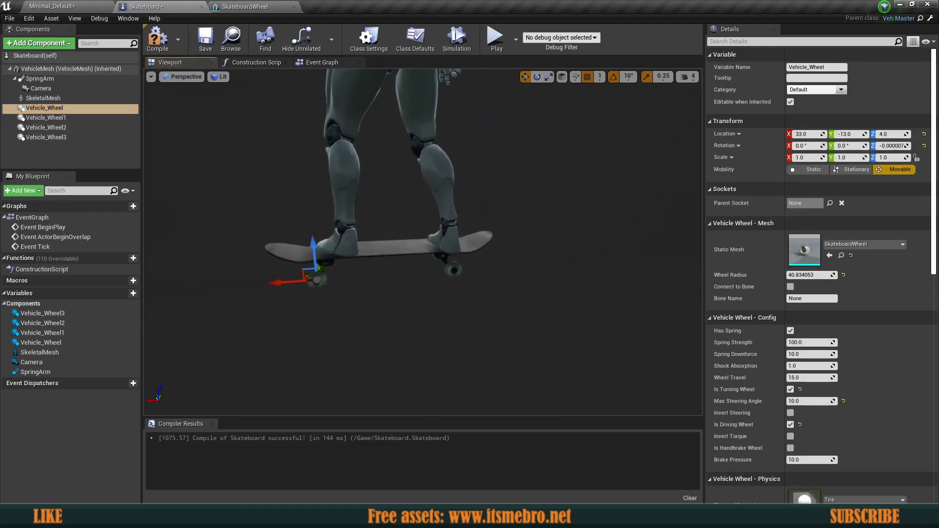
mouse_move(444, 174)
right_down()
mouse_move(433, 173)
mouse_move(452, 177)
mouse_move(431, 175)
mouse_move(444, 174)
right_up()
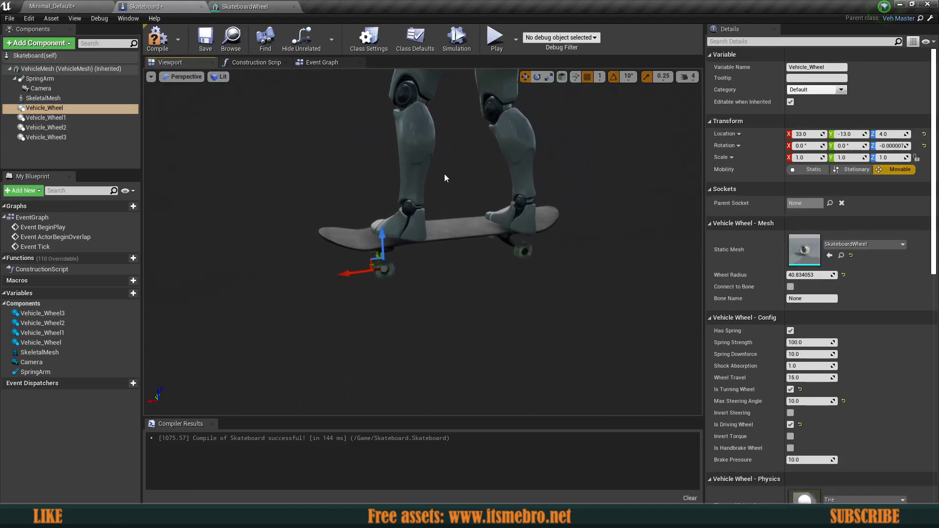
click(164, 49)
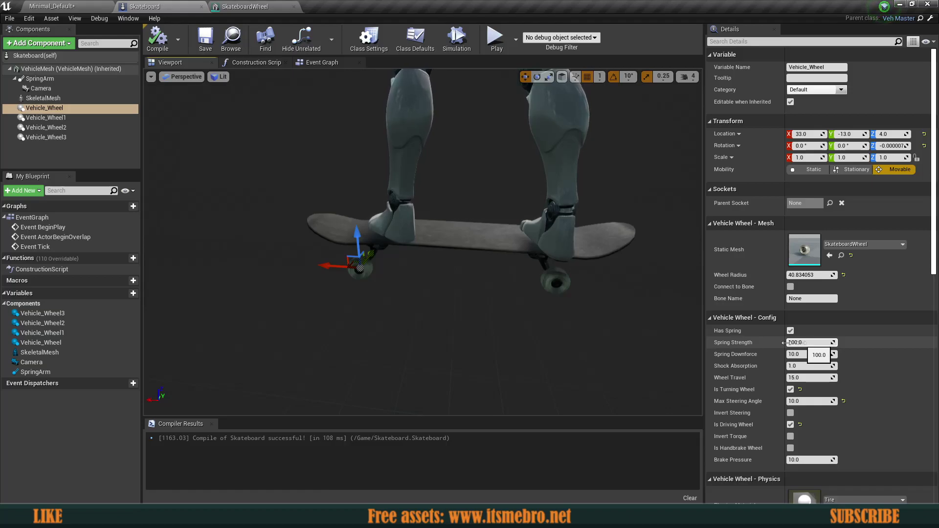
right_drag(602, 278, 457, 271)
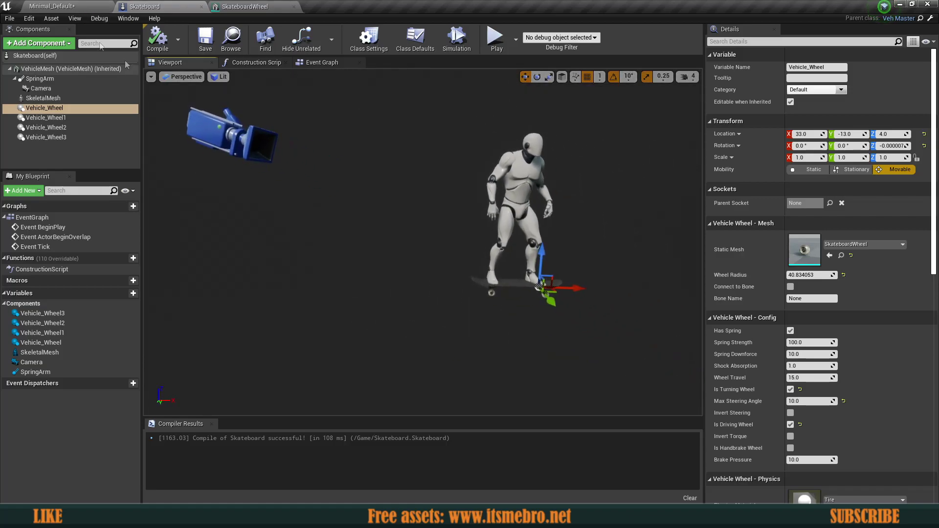
Return to the Minimal_Default level and save it.
click(60, 7)
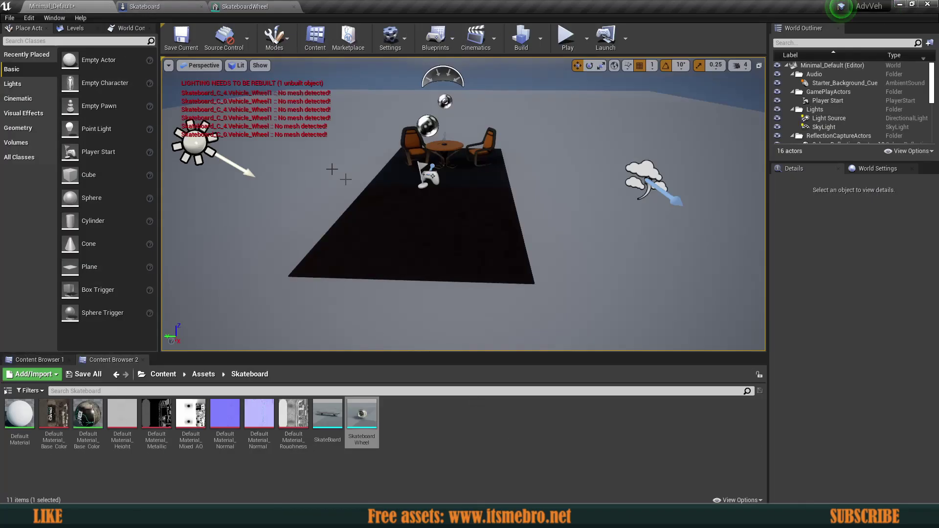
right_drag(332, 170, 317, 156)
right_drag(254, 157, 249, 138)
mouse_move(301, 214)
right_down()
mouse_move(299, 146)
mouse_move(305, 155)
right_up()
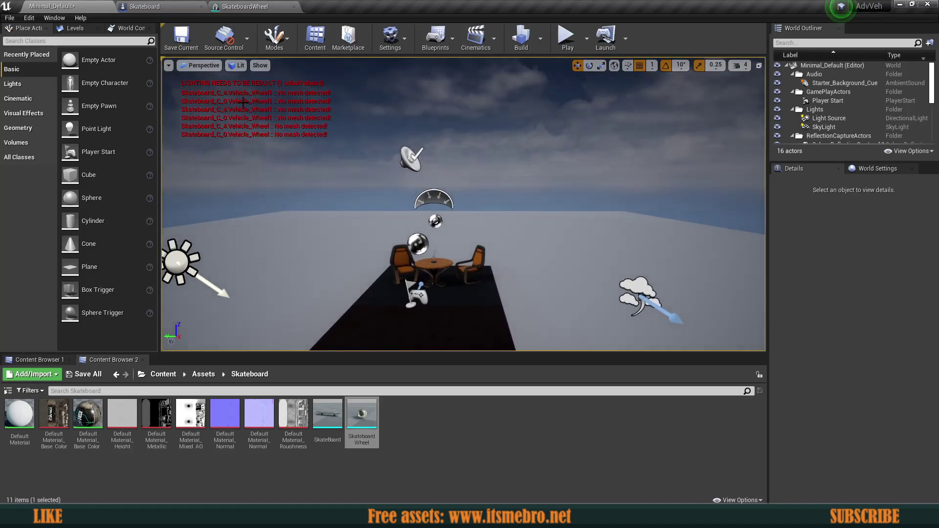
click(172, 49)
right_drag(402, 101, 414, 105)
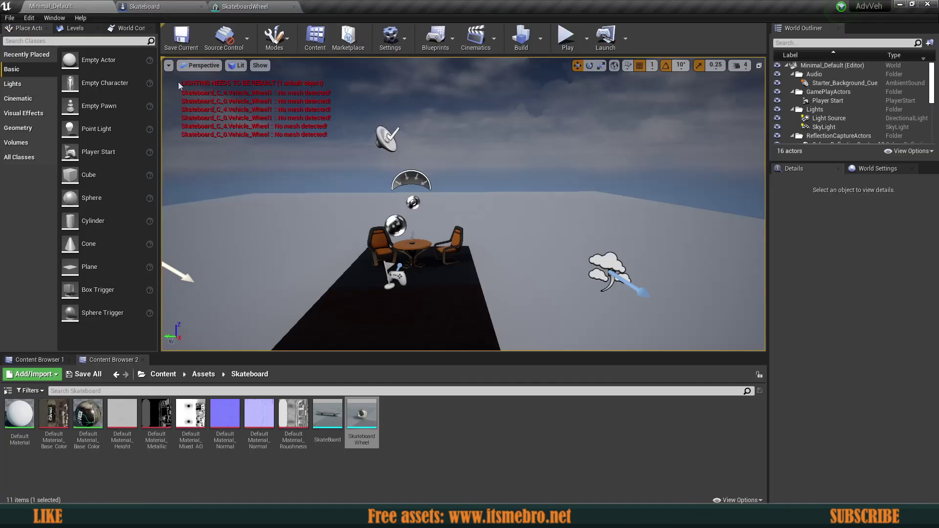
mouse_move(272, 138)
right_down()
mouse_move(264, 145)
mouse_move(272, 139)
right_up()
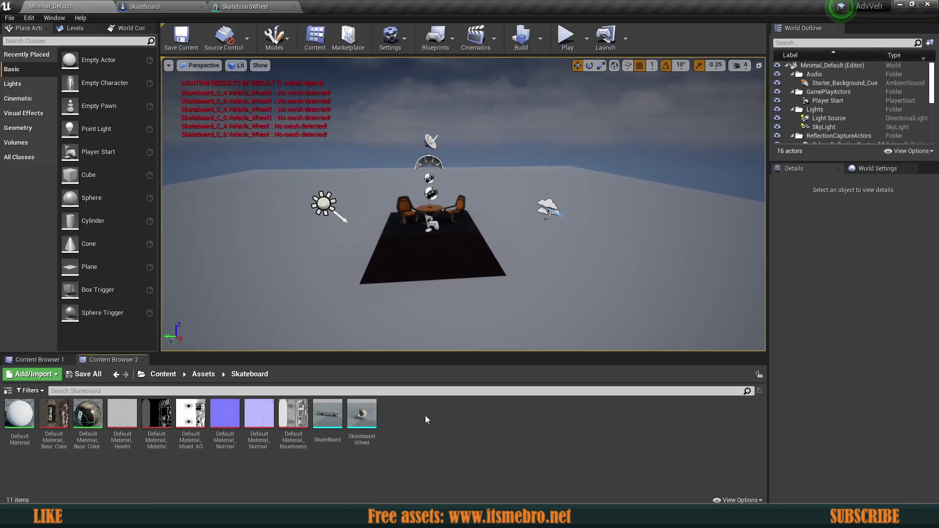
Create a game mode blueprint in the Content folder, keeping the default name NewBlueprint.
click(157, 375)
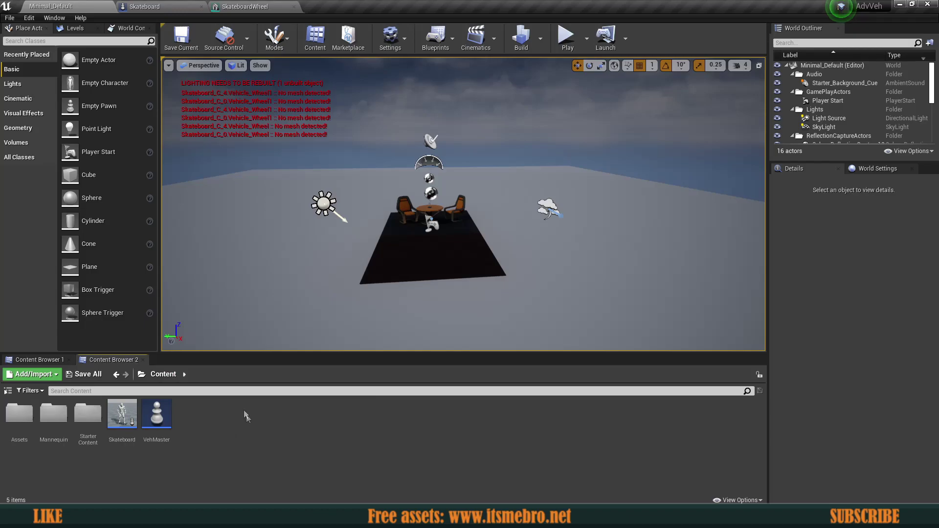
right_drag(264, 307, 269, 309)
right_drag(314, 252, 302, 248)
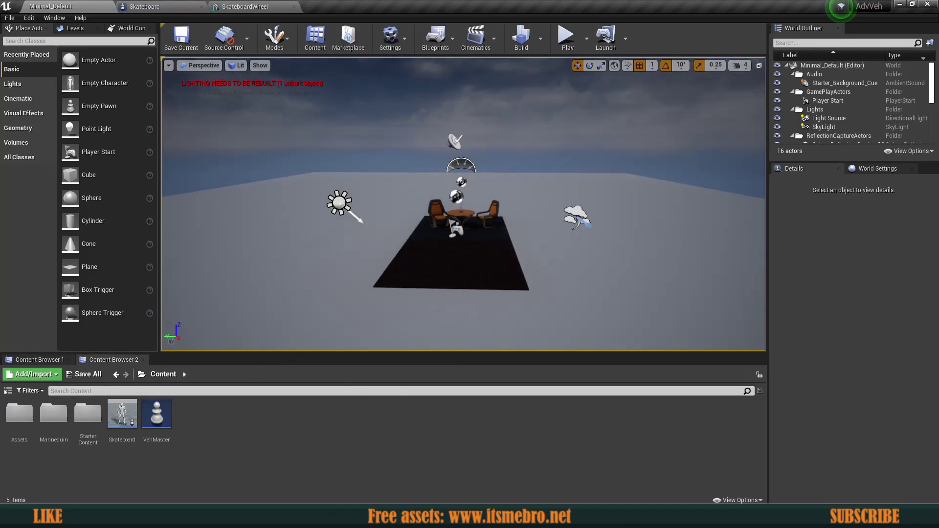
right_drag(294, 283, 297, 197)
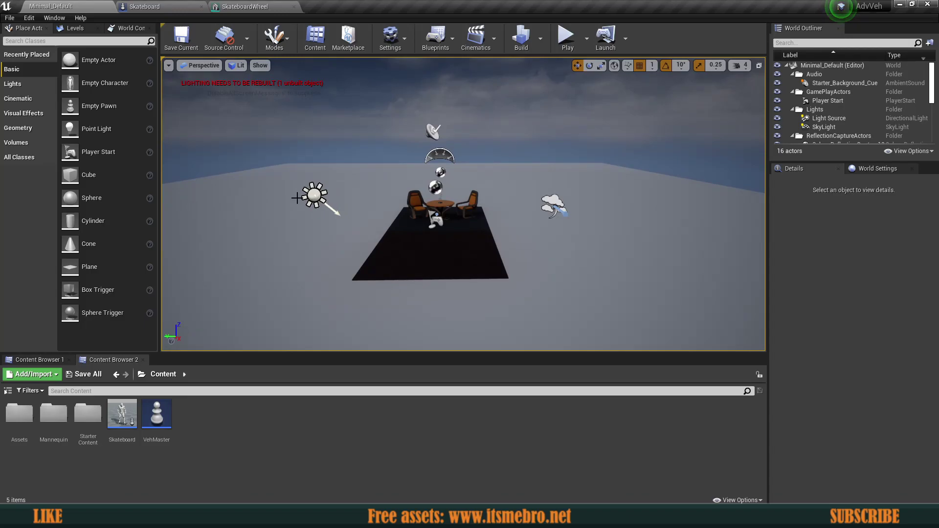
right_click(223, 454)
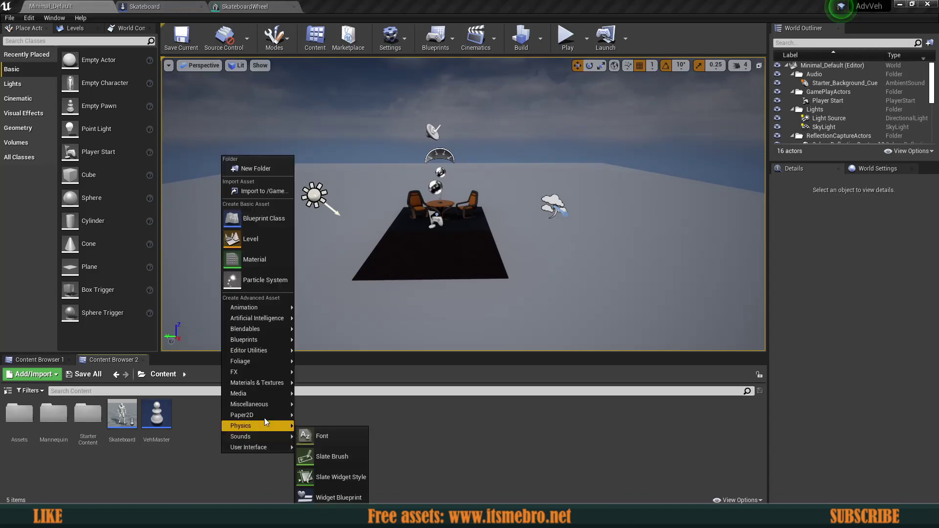
click(263, 220)
click(377, 248)
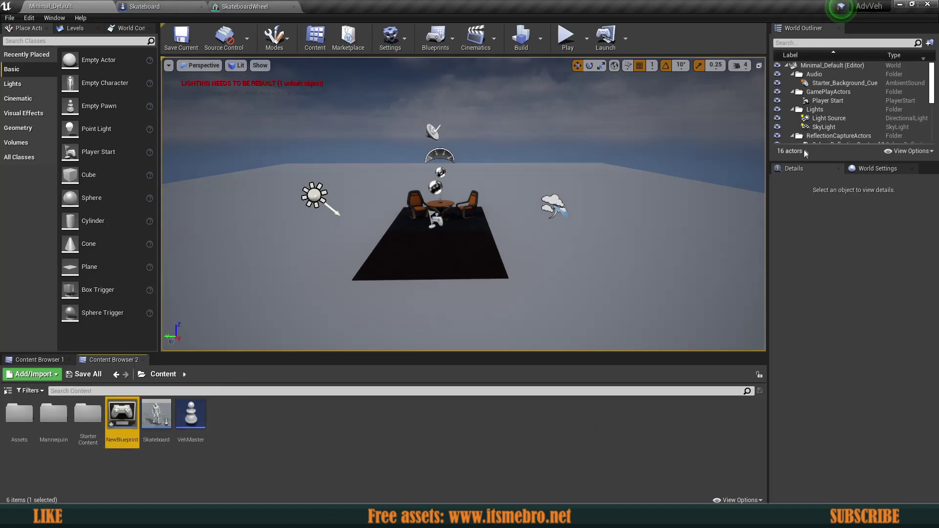
Set the GameMode Override in the level's World Settings to NewBlueprint.
click(876, 169)
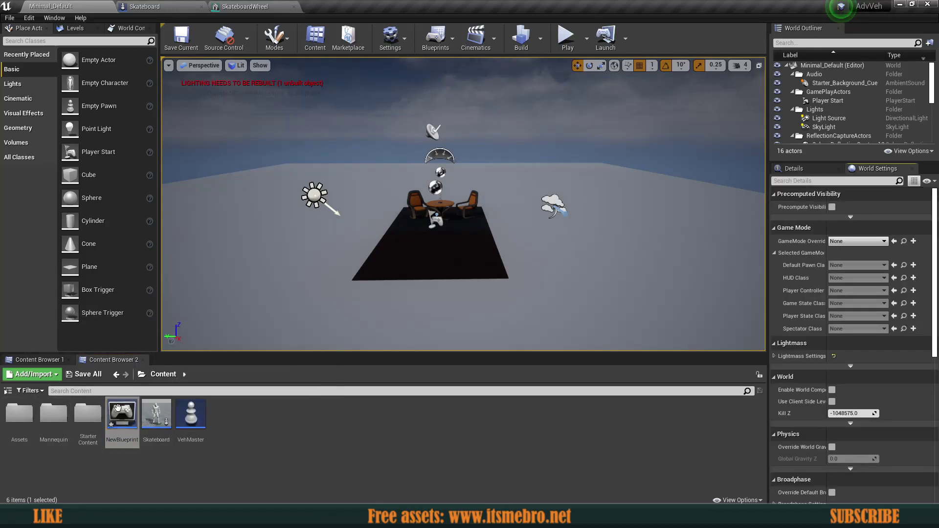
click(859, 241)
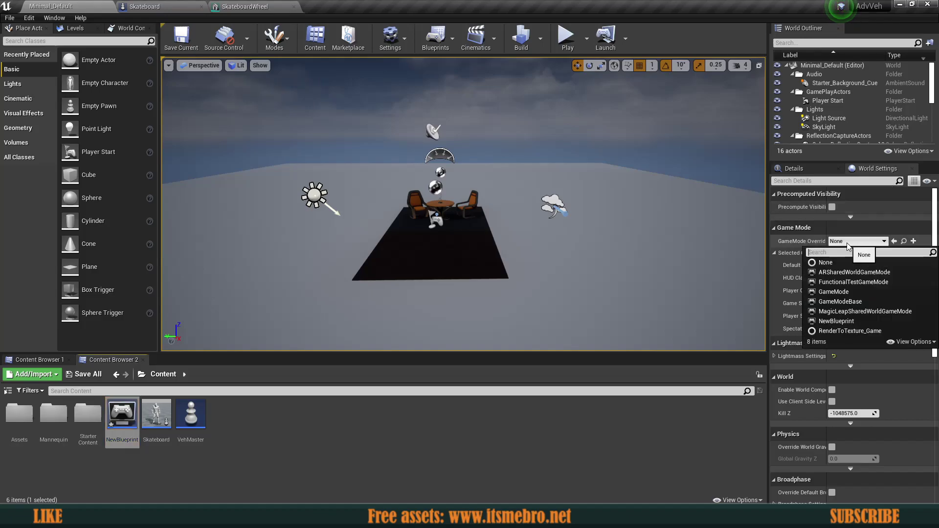
click(829, 322)
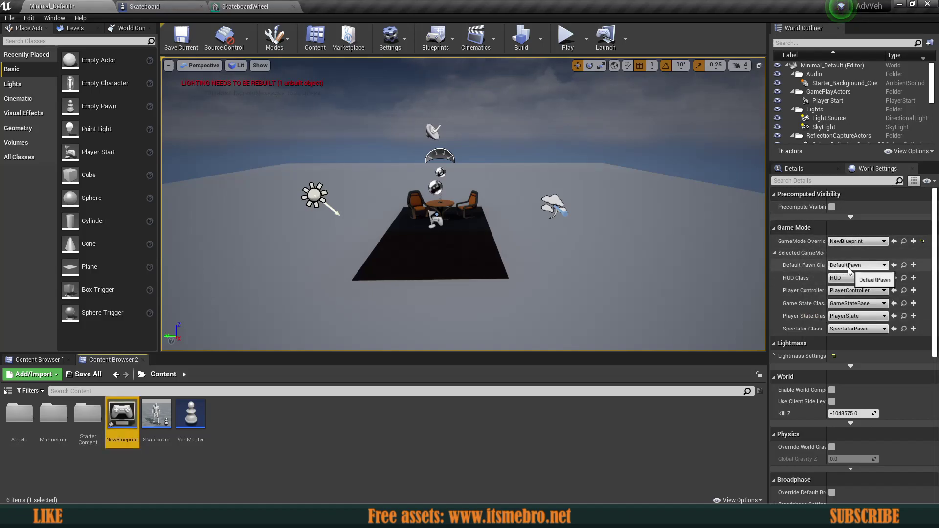
Set the game mode's Default Pawn Class to Skateboard and save the changes.
click(848, 270)
click(841, 369)
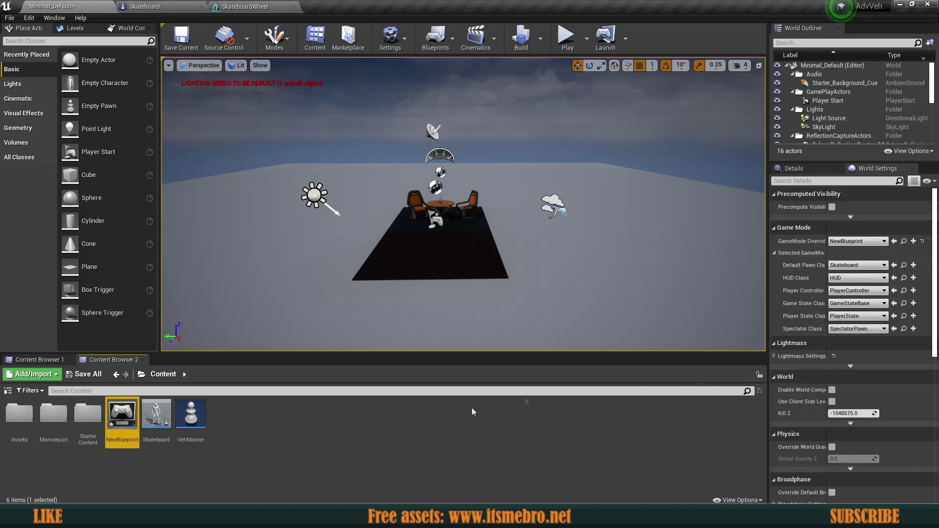
click(168, 417)
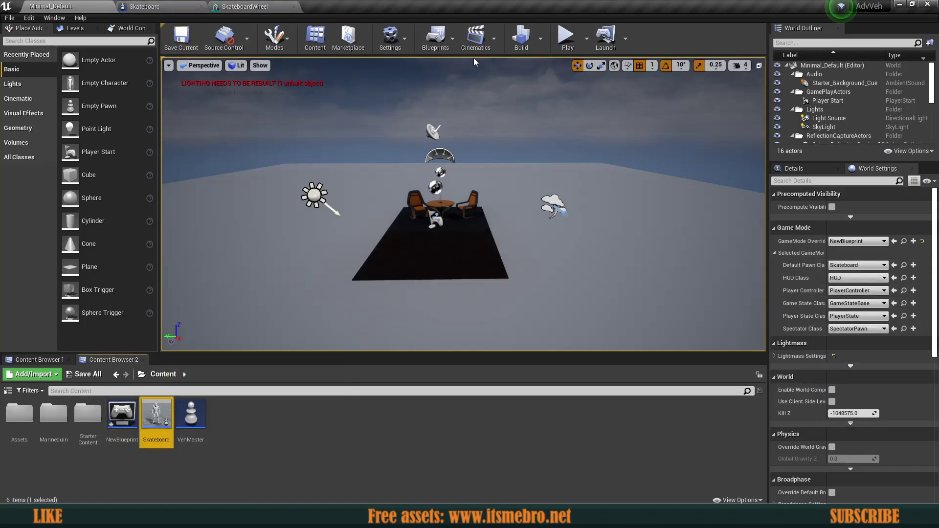
Play the level, test-drive the skateboard forward with steering in both directions, and stop the play session.
click(560, 42)
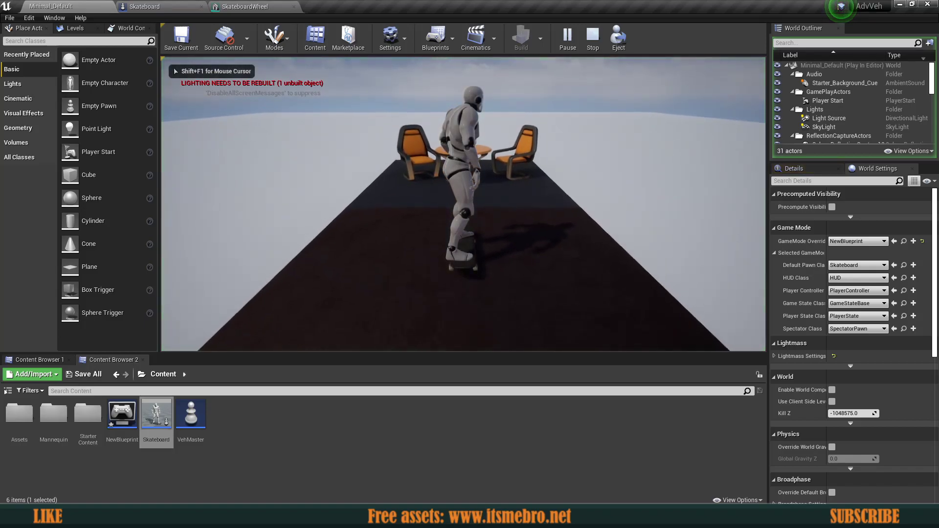
key(w)
key(d)
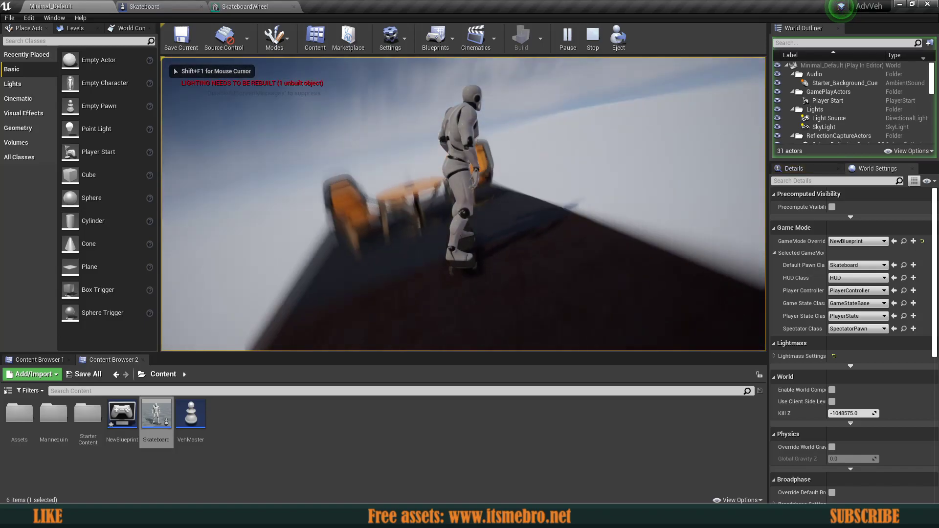
key(w)
key(d)
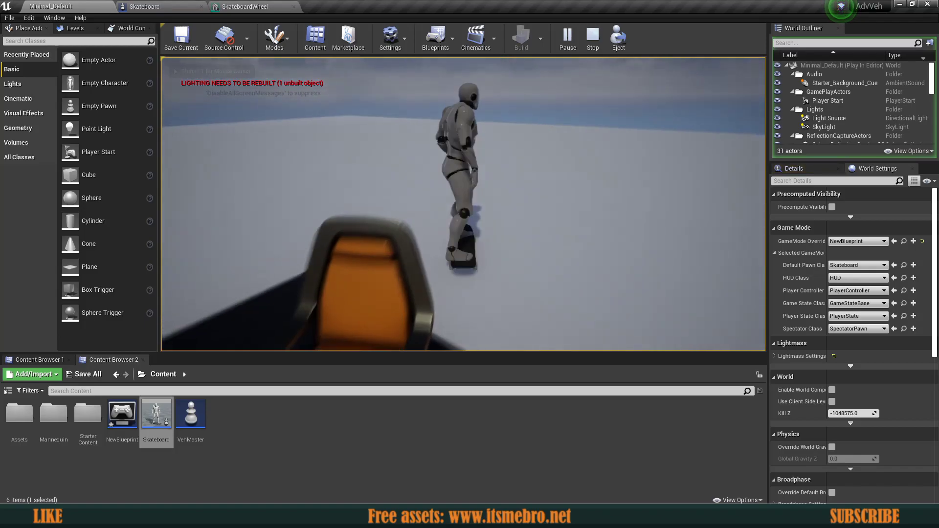
key(a)
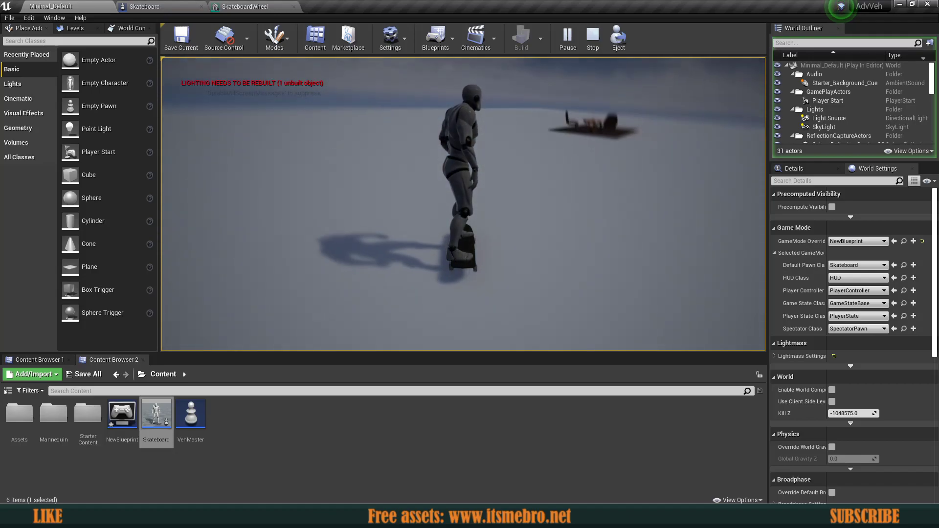
key(Escape)
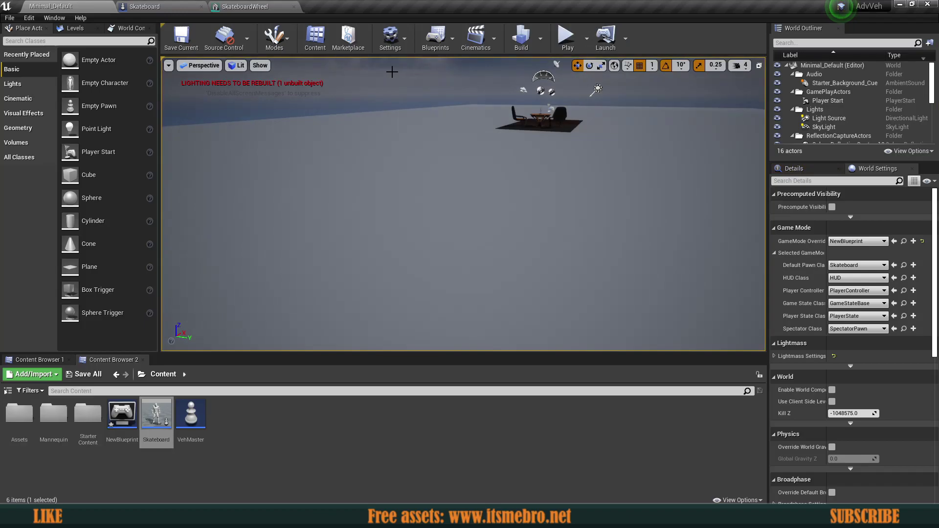
Set Spring Strength to 1 and Wheel Travel to 1 for all four wheels of the Skateboard blueprint.
click(181, 5)
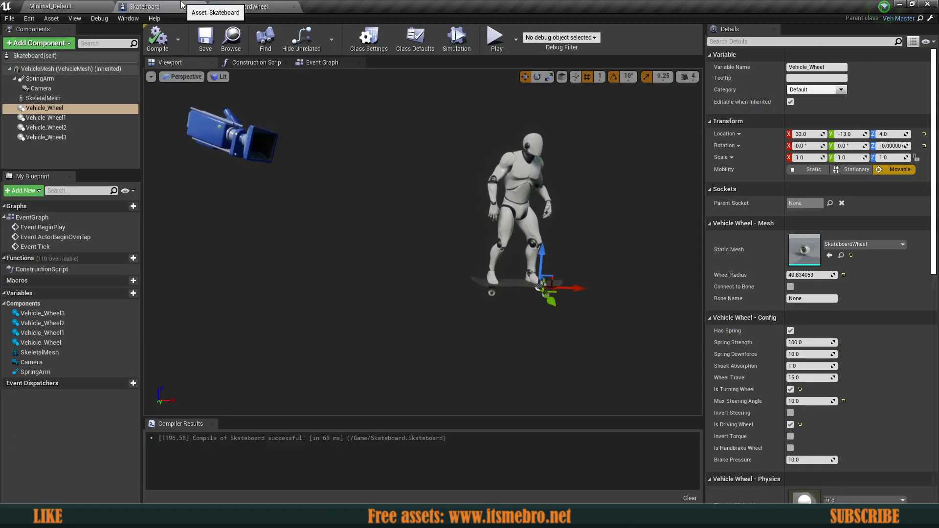
click(75, 110)
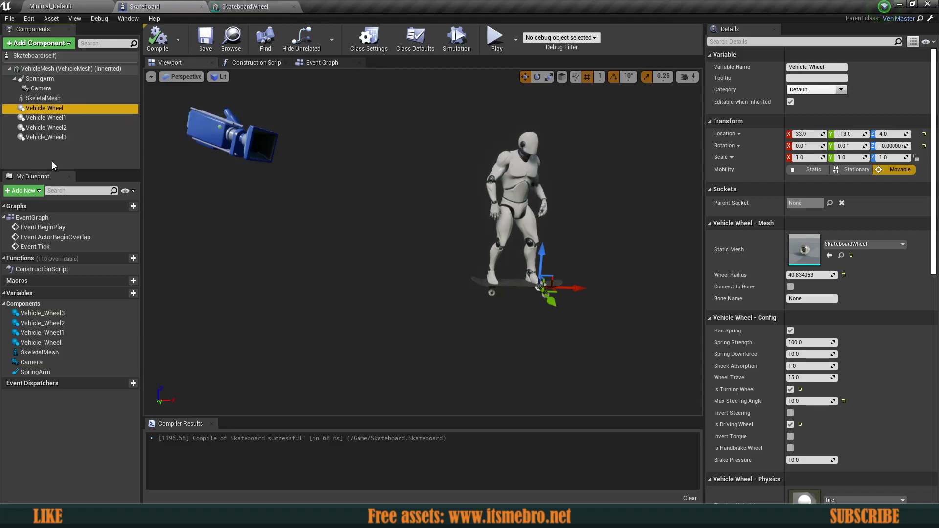
shift+click(66, 140)
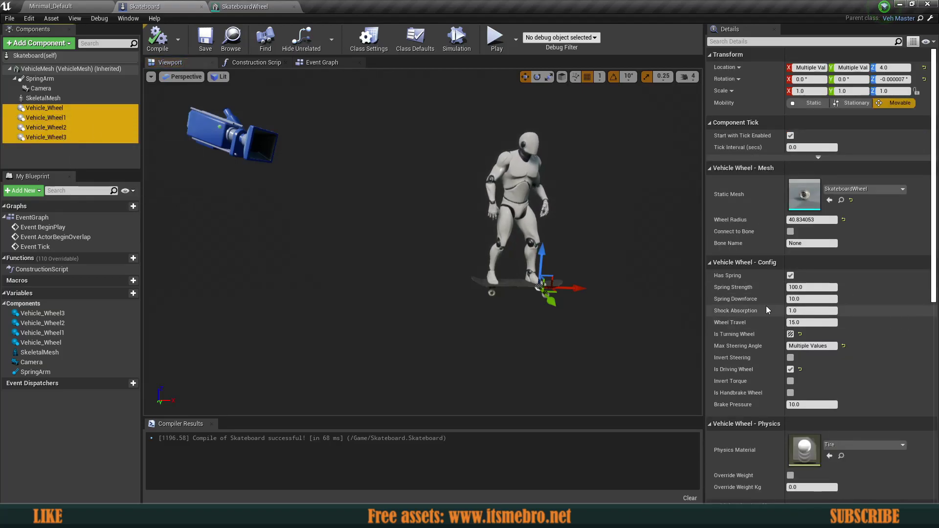
click(807, 287)
text(1)
key(Return)
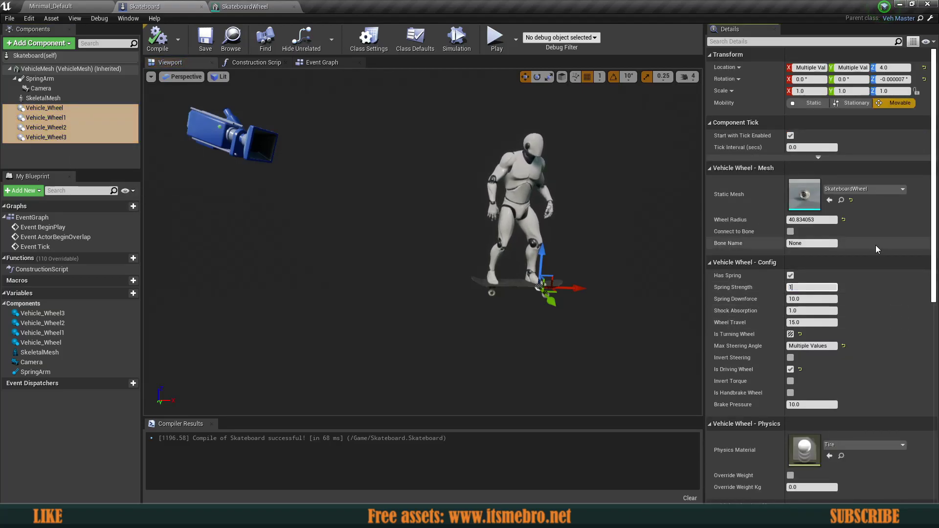
click(823, 323)
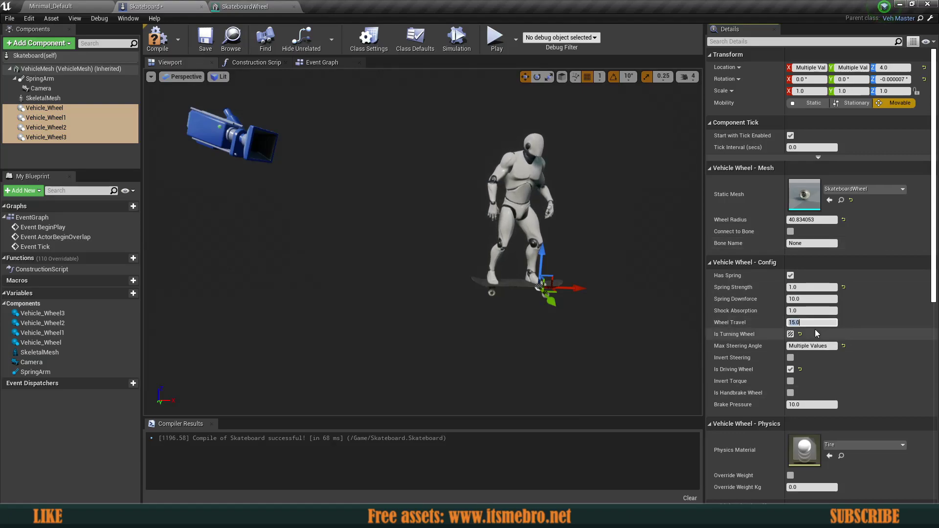
text(1)
key(Return)
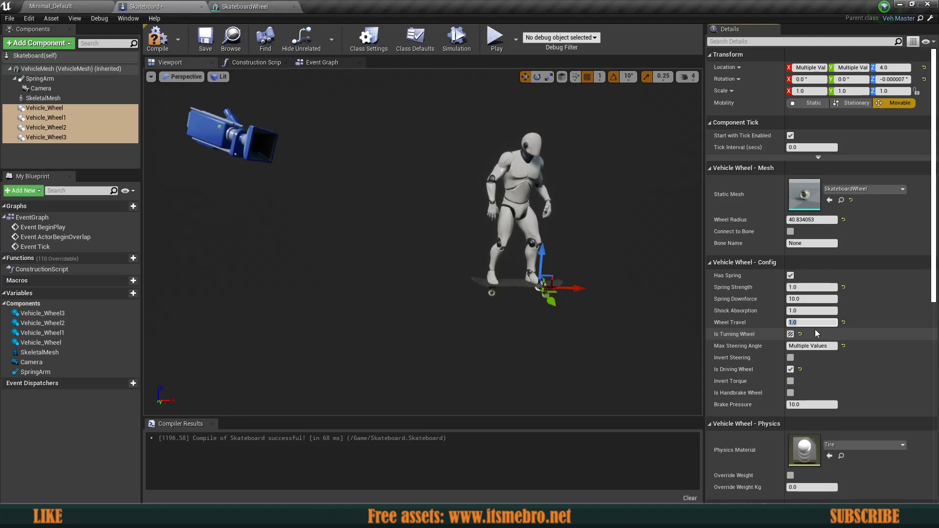
Enable Is Handbrake Wheel on Vehicle_Wheel2 and Vehicle_Wheel3 and compile the Skateboard blueprint.
click(54, 127)
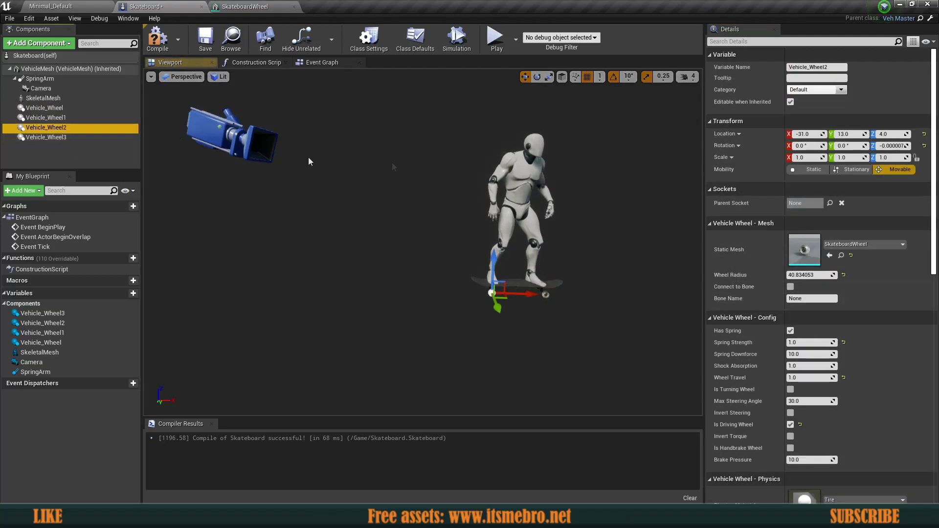
ctrl+click(51, 137)
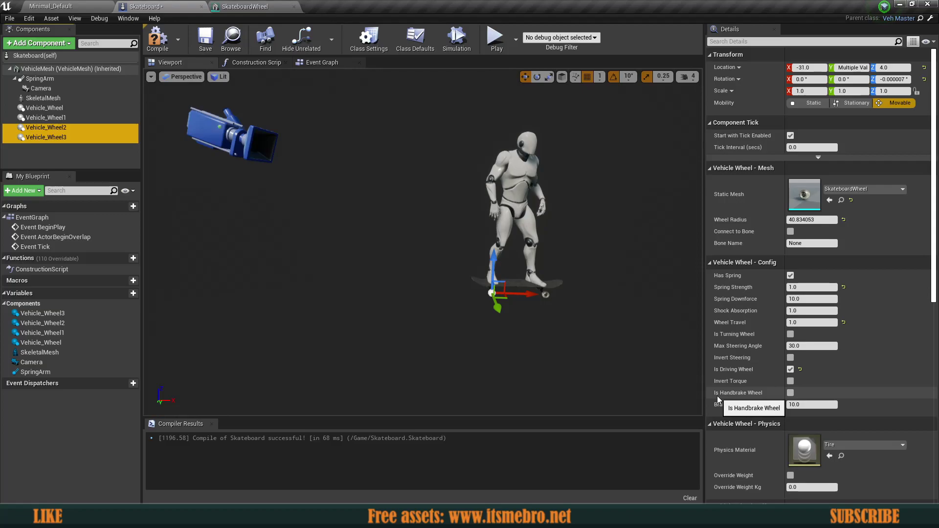
click(790, 394)
key(f)
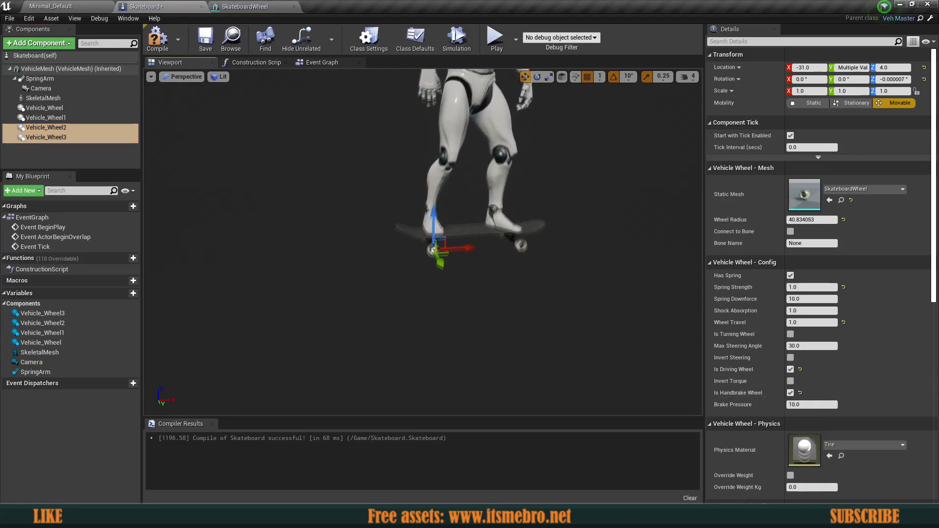
right_drag(423, 242, 697, 223)
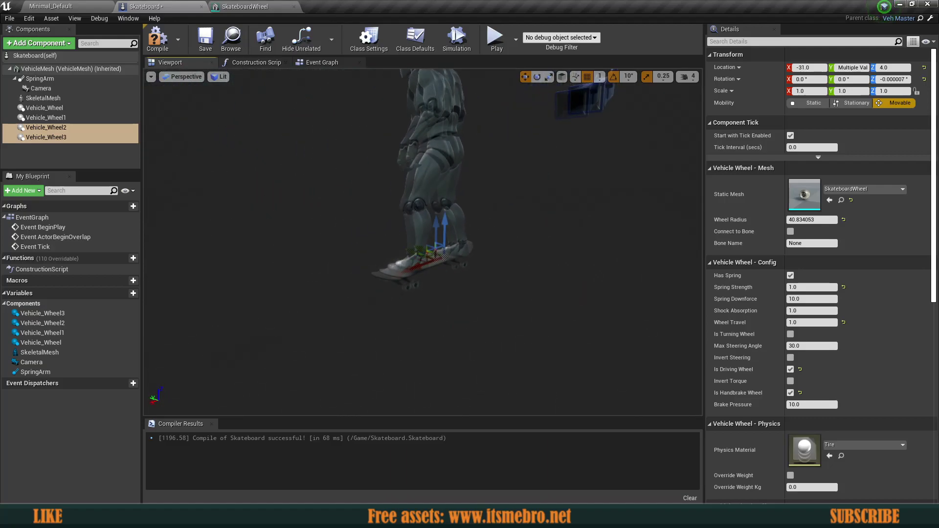
right_drag(435, 205, 428, 198)
click(157, 38)
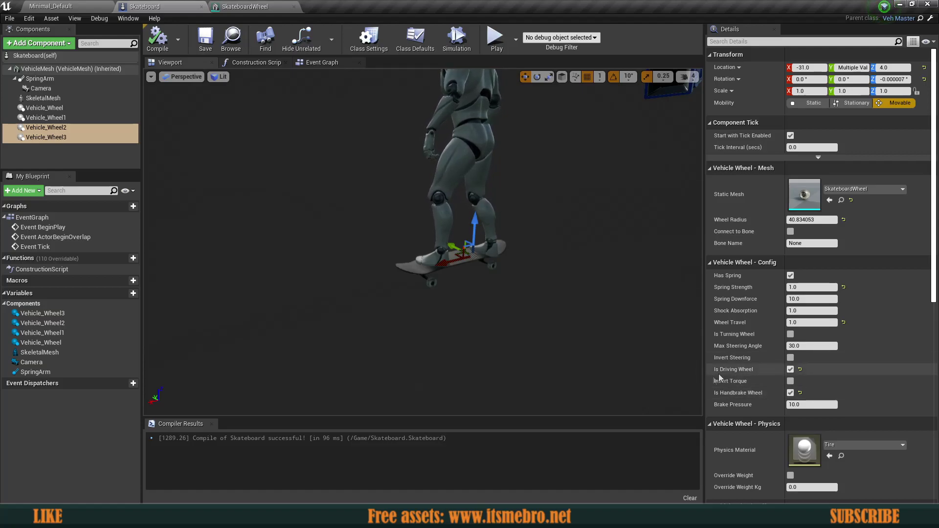
Examine the skateboard's rear wheels and review their physics, skid sound and skid particle settings.
right_drag(586, 313, 470, 303)
right_drag(274, 238, 326, 246)
mouse_move(524, 259)
right_down()
mouse_move(513, 270)
mouse_move(531, 271)
right_up()
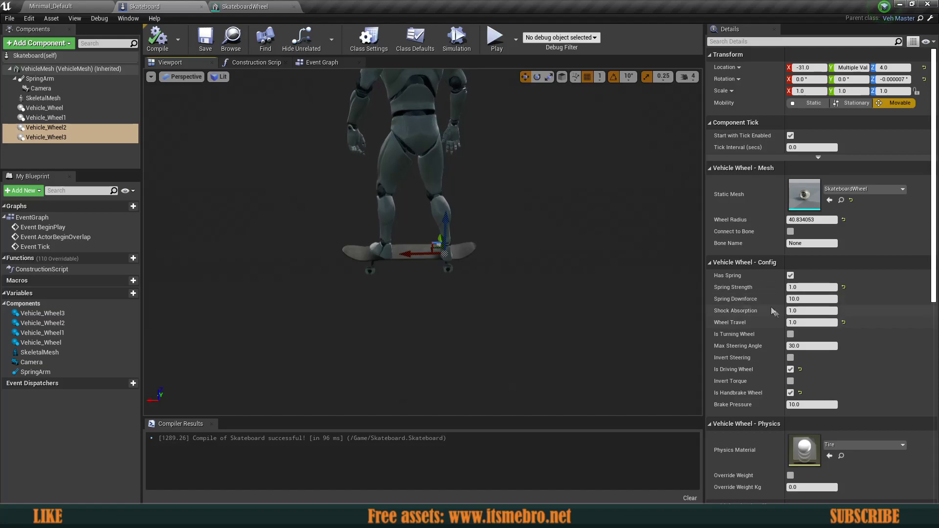
scroll(773, 311, down, 5)
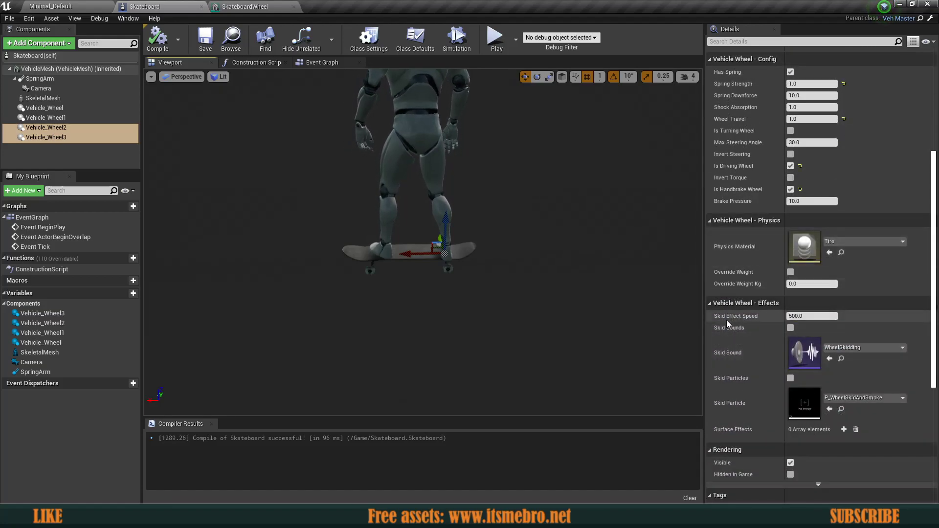
scroll(720, 334, down, 1)
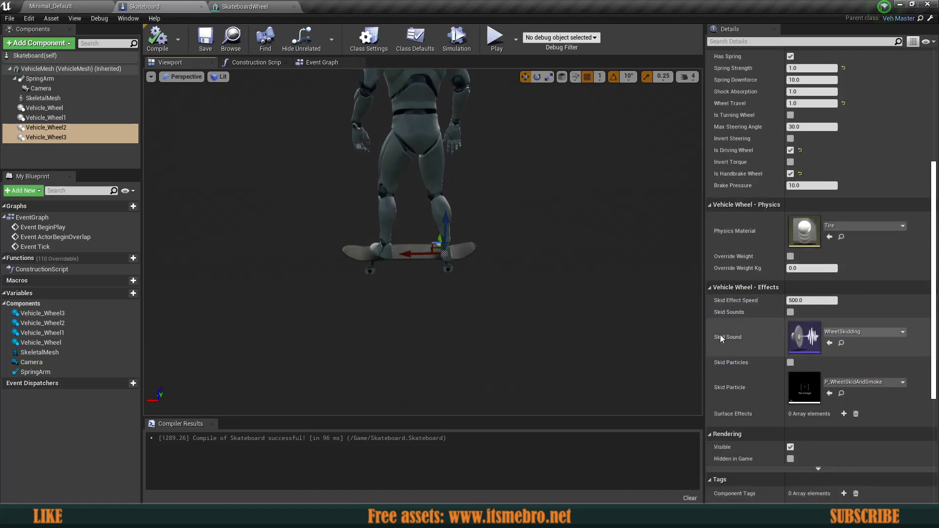
scroll(740, 344, down, 1)
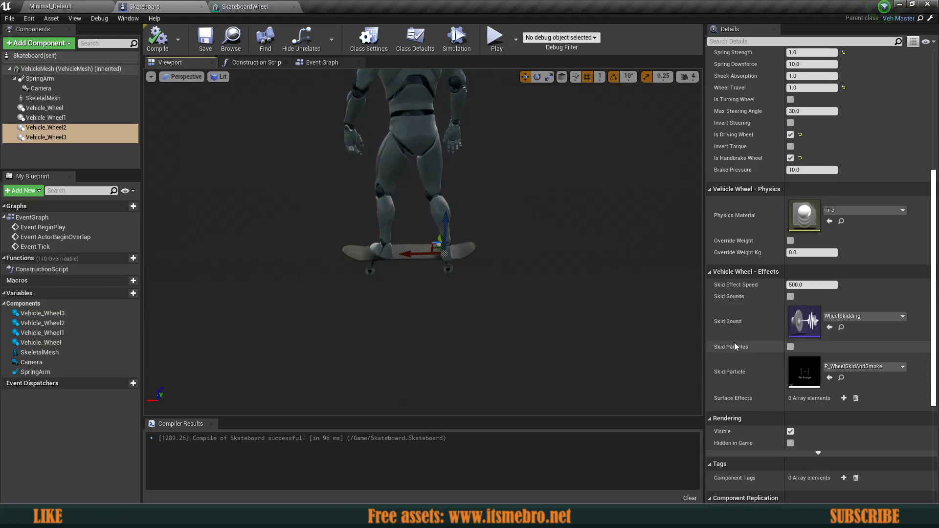
scroll(729, 303, down, 2)
scroll(744, 298, up, 8)
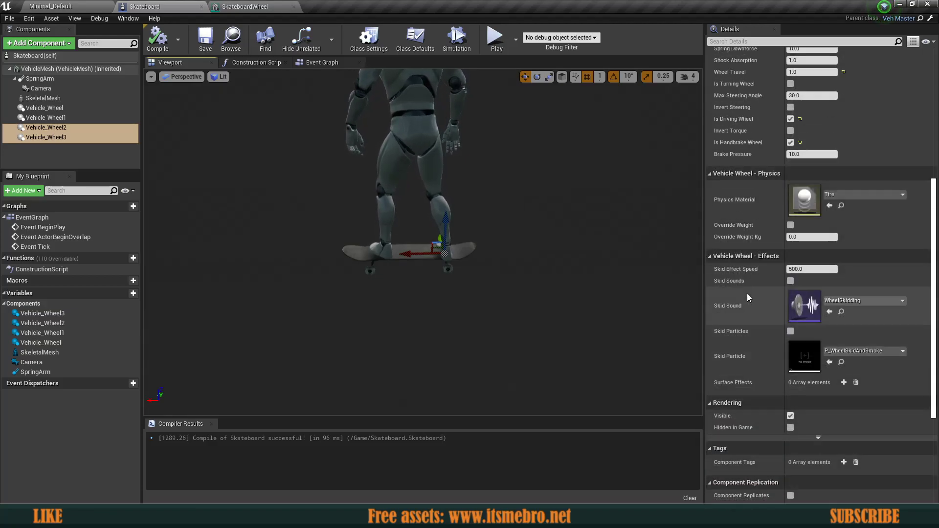
Open the Skateboard's class defaults and review the vehicle physics, general and transmission settings, including speed units and gears.
click(449, 51)
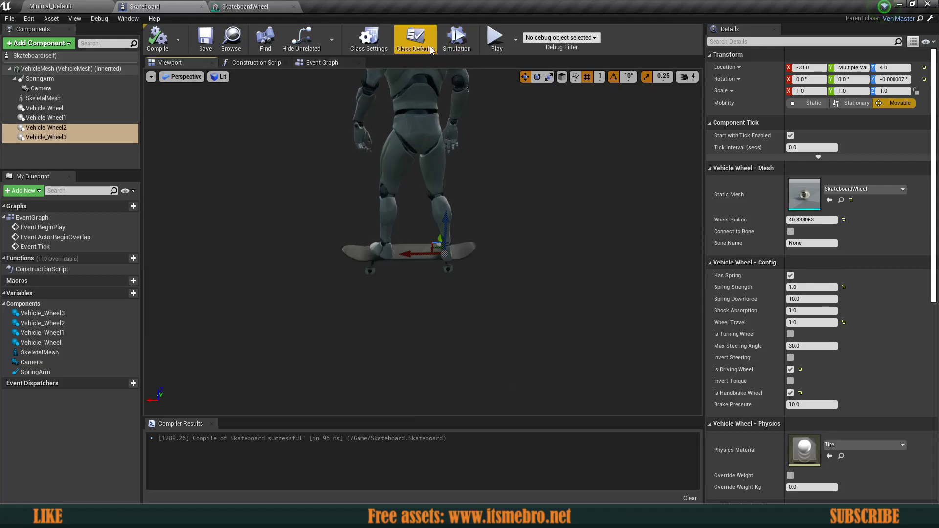
click(430, 49)
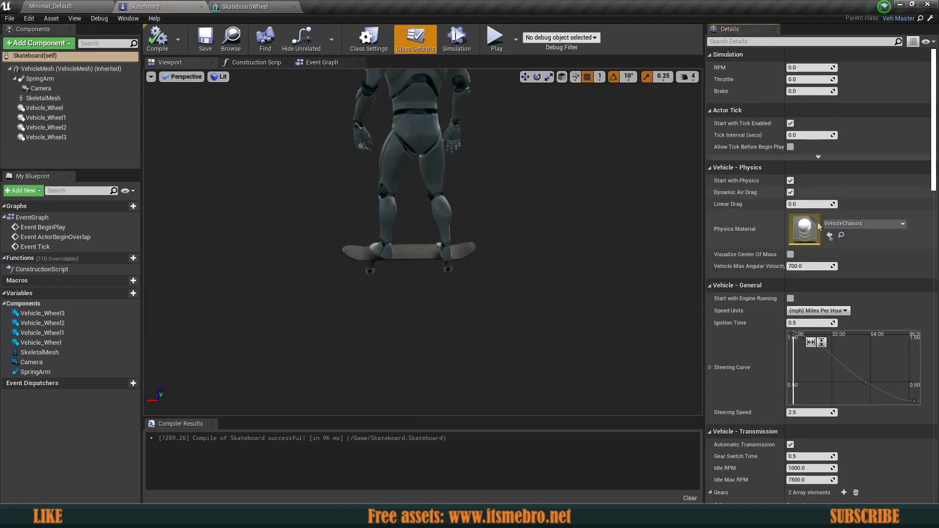
scroll(741, 295, down, 3)
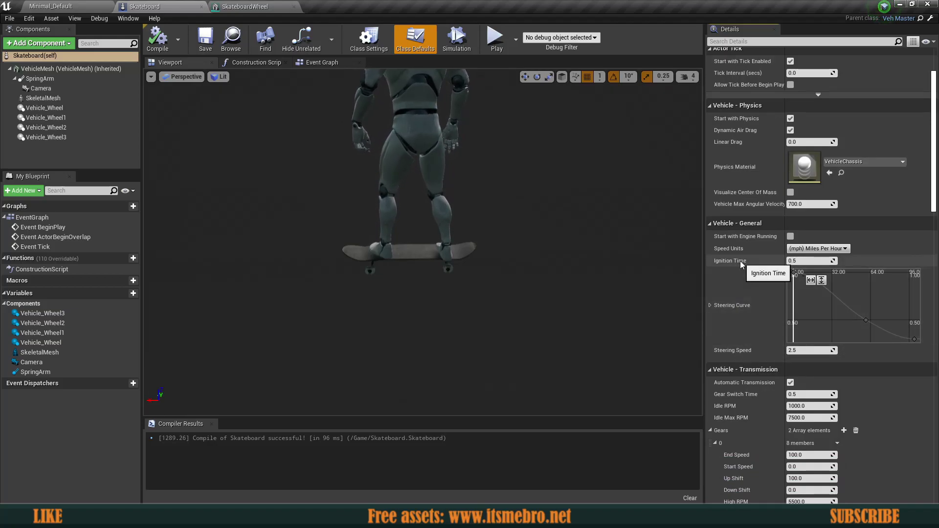
scroll(737, 259, up, 1)
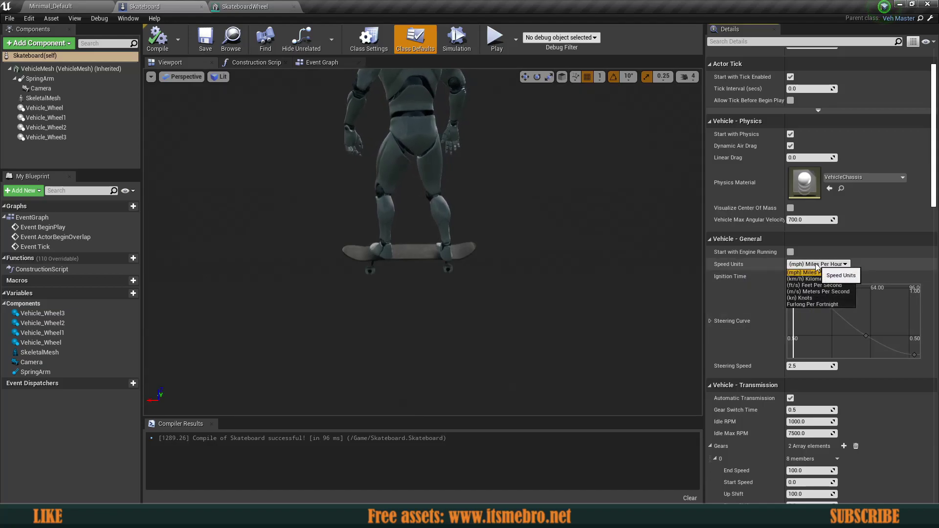
scroll(758, 272, down, 10)
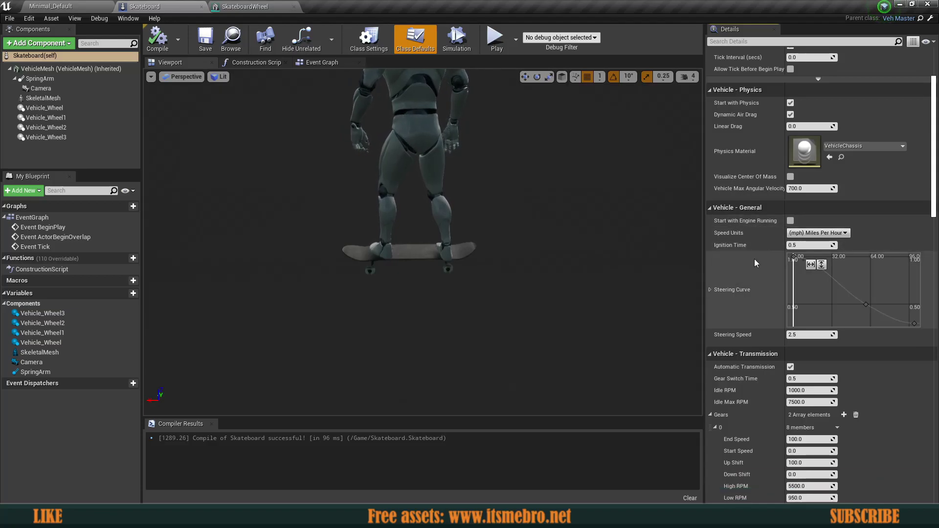
scroll(752, 242, down, 4)
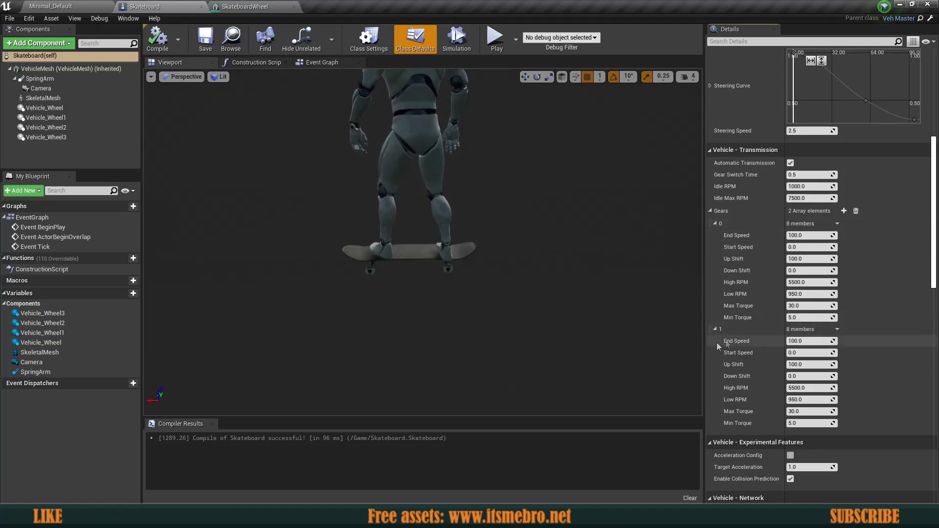
Collapse the two gear entries, add a third gear to the transmission, inspect its settings and delete it.
click(715, 329)
click(716, 224)
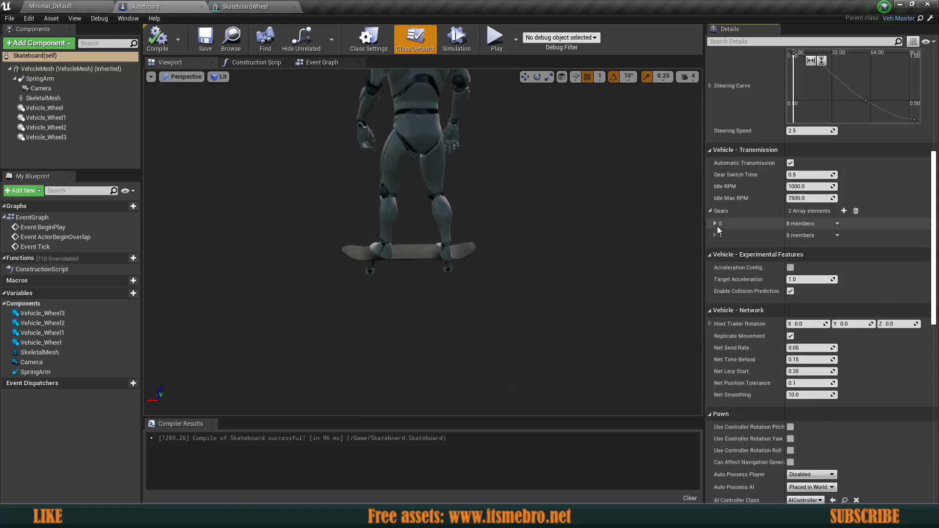
click(844, 212)
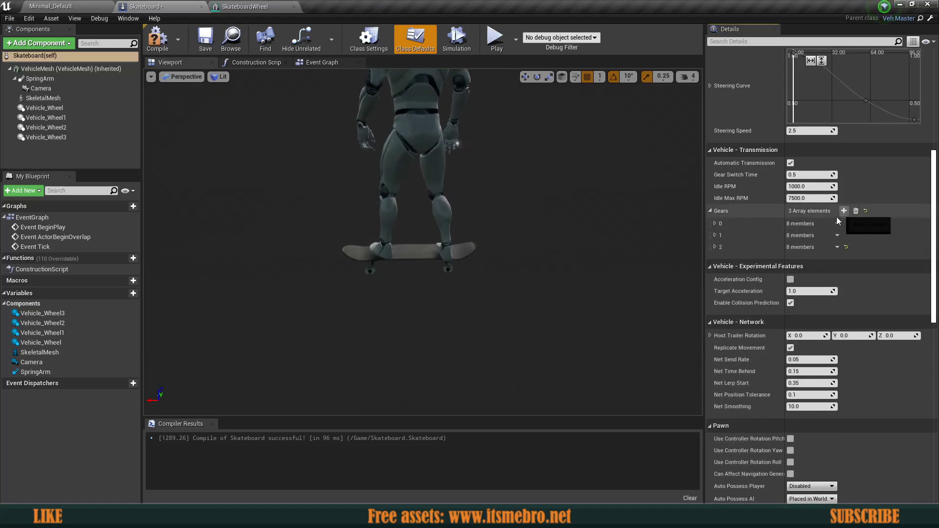
click(715, 247)
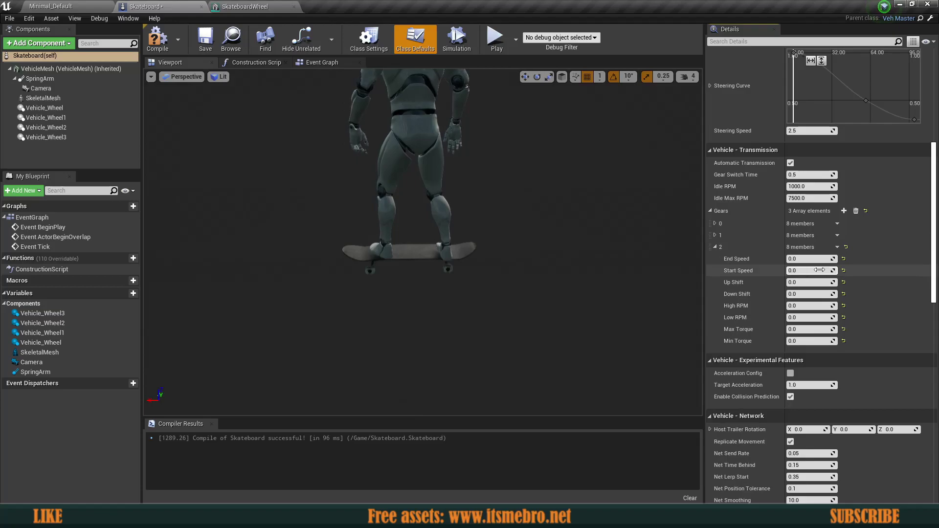
click(836, 248)
click(852, 269)
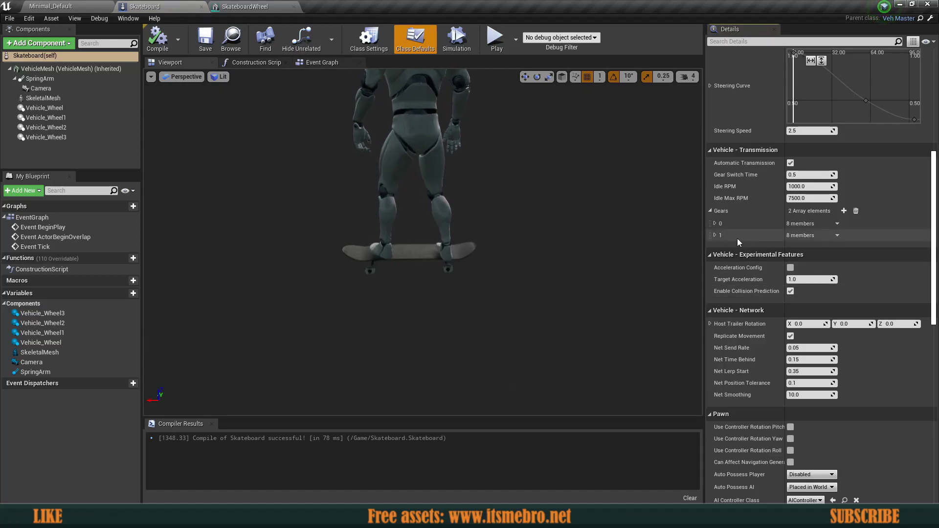
Play the level from the Skateboard blueprint and test how the skateboard steers to the right.
click(497, 38)
key(d)
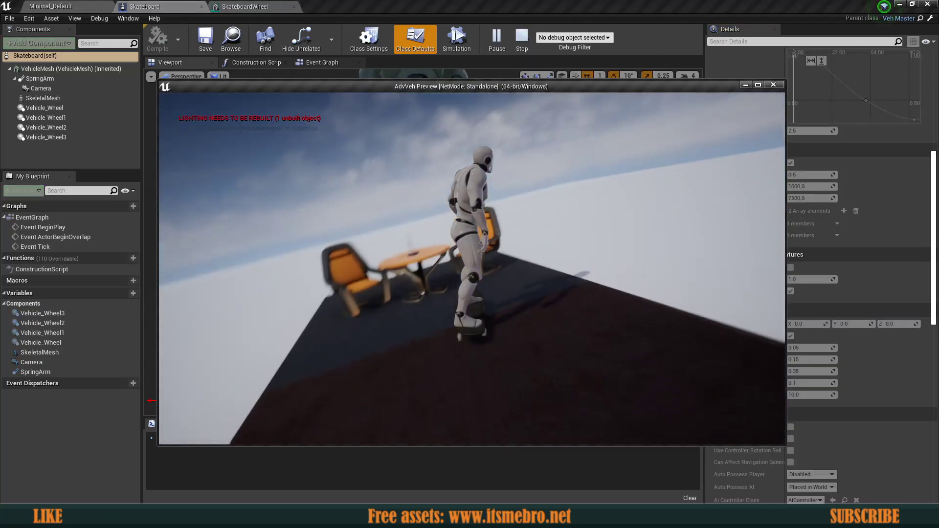
key(d)
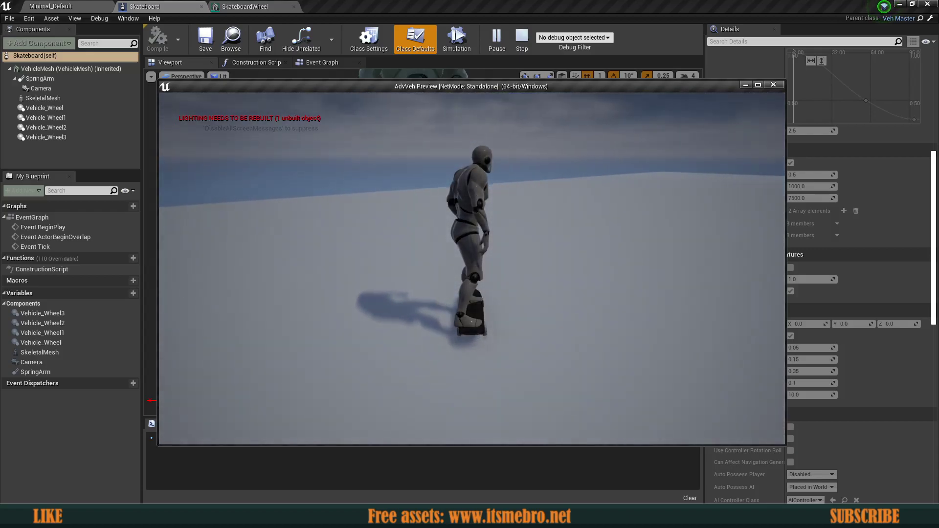
key(d)
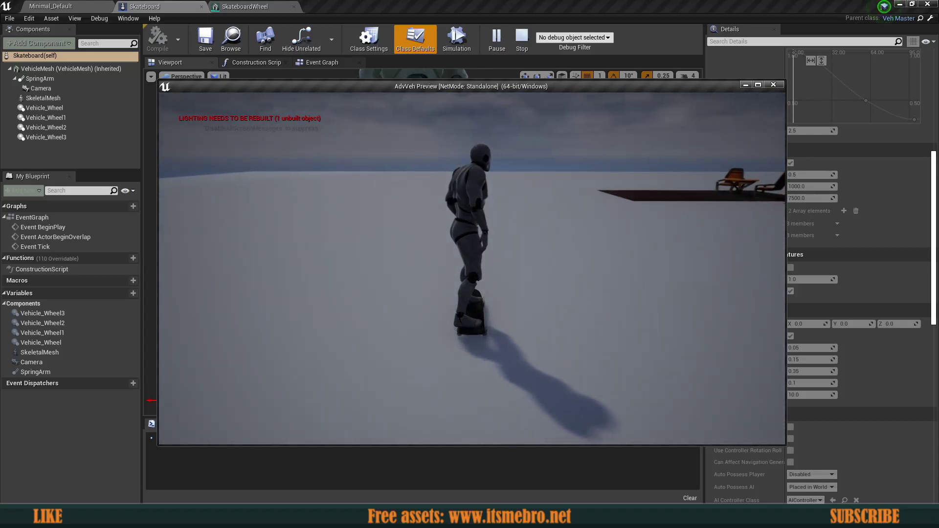
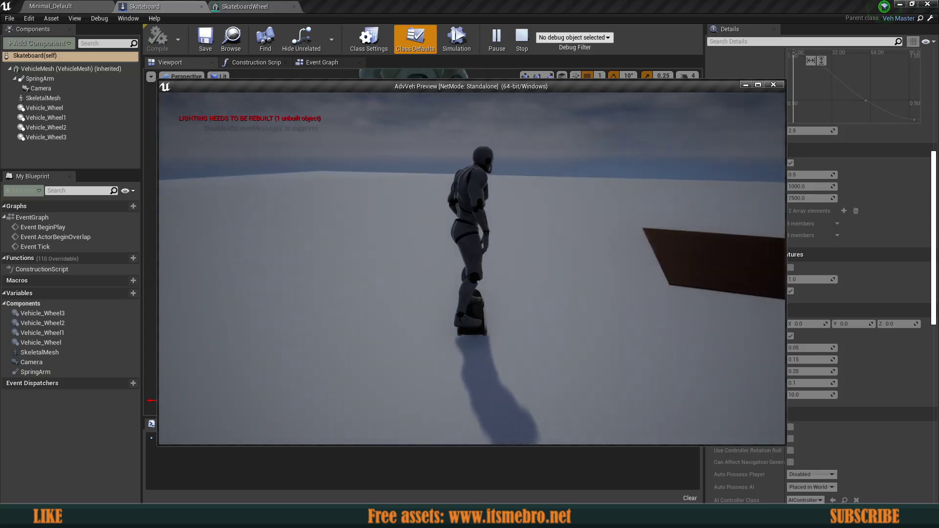
End the skateboard play session, switch to the VehicleSystemPlugin demo and spawn a Muscle Car (Drag).
key(Escape)
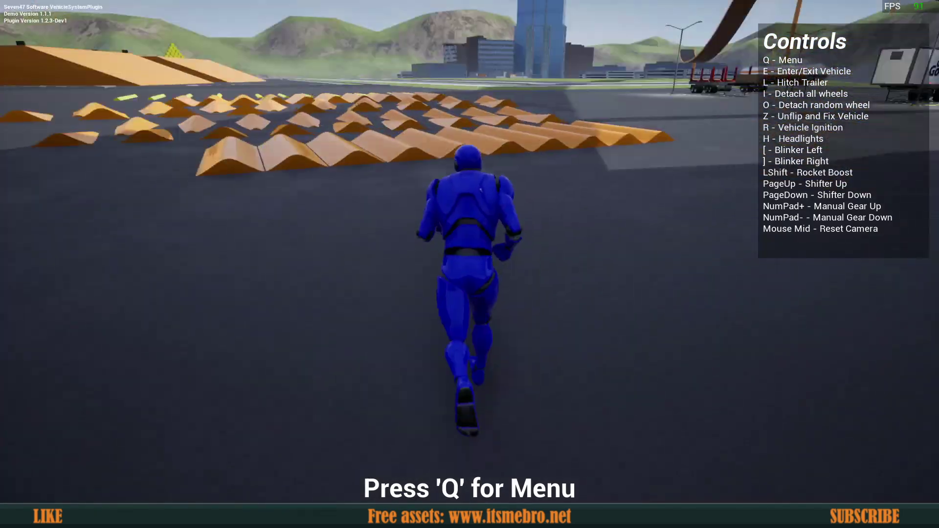
key(space)
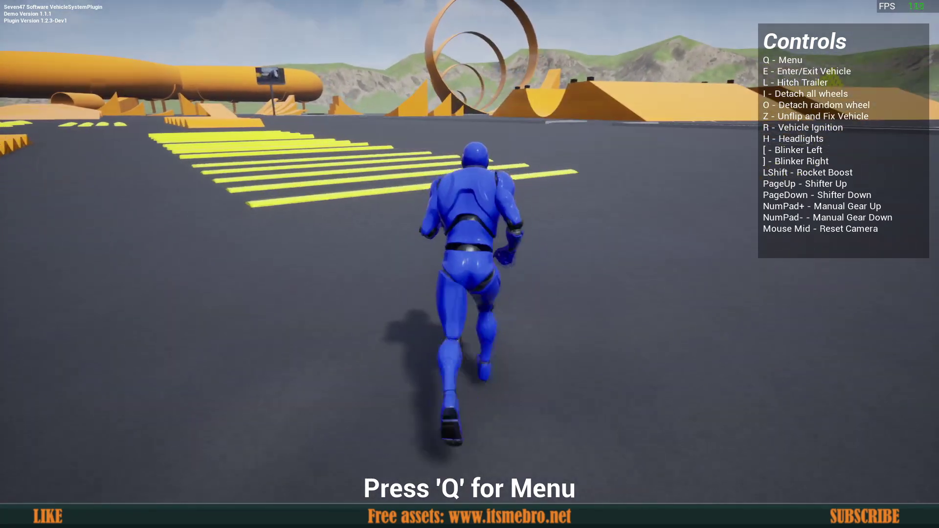
key(q)
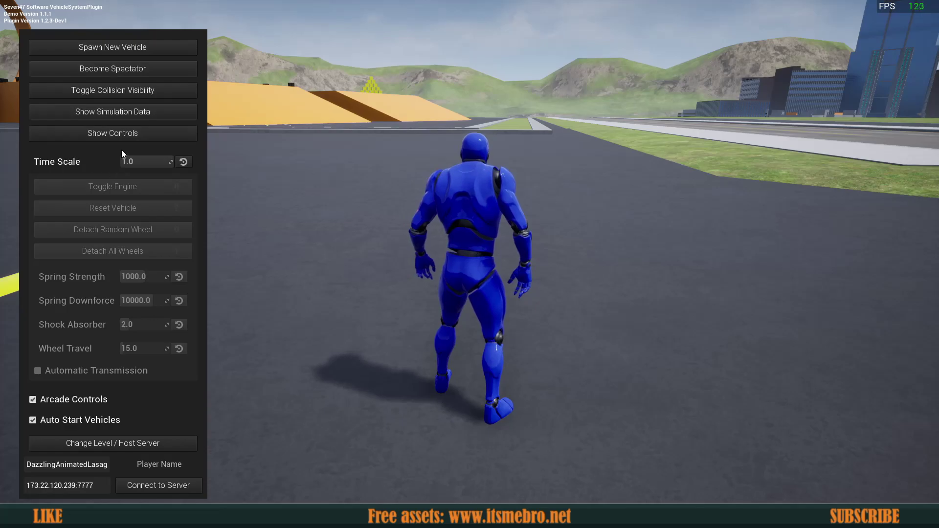
click(112, 47)
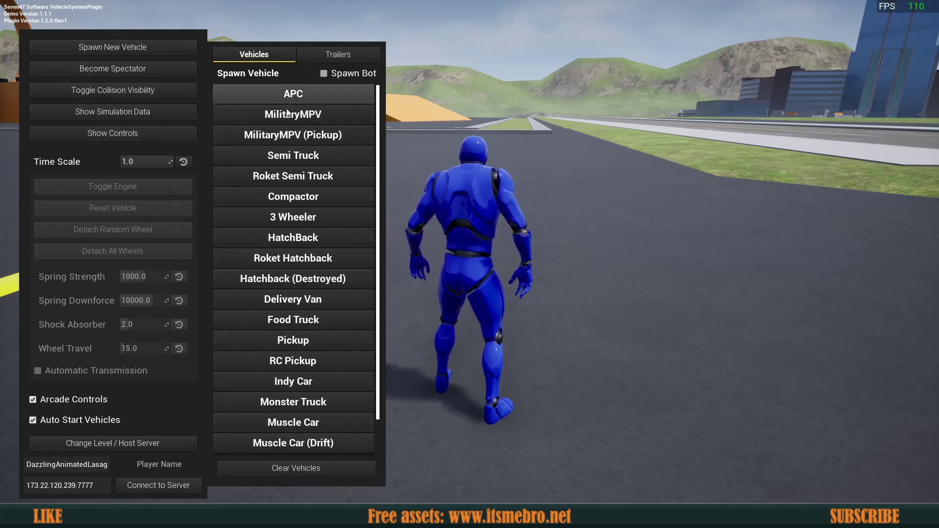
scroll(311, 161, down, 2)
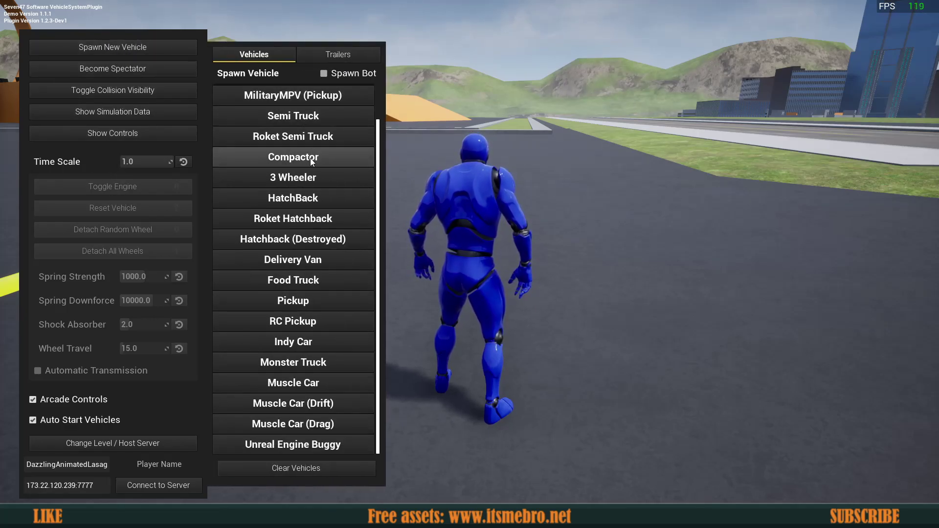
click(310, 427)
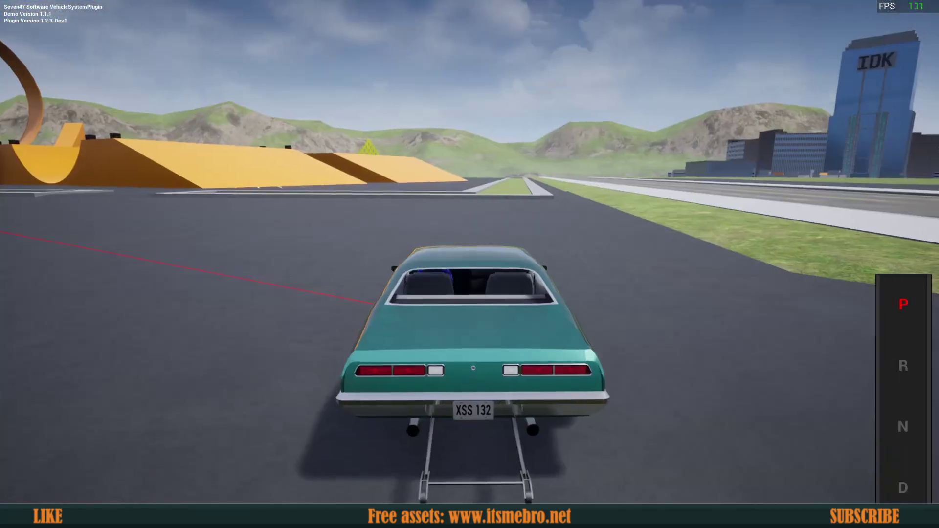
Drive the muscle car past the ramps to test its acceleration, braking and turning.
key(w)
key(d)
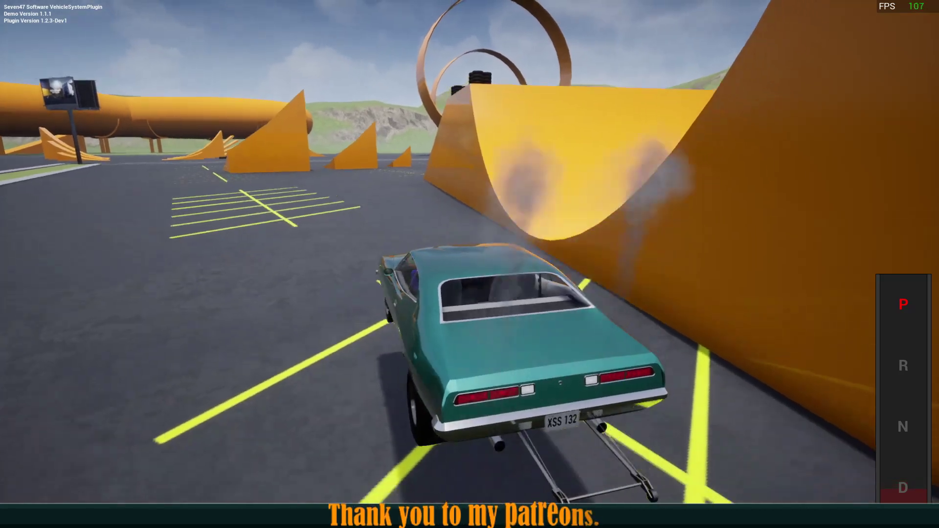
key(w)
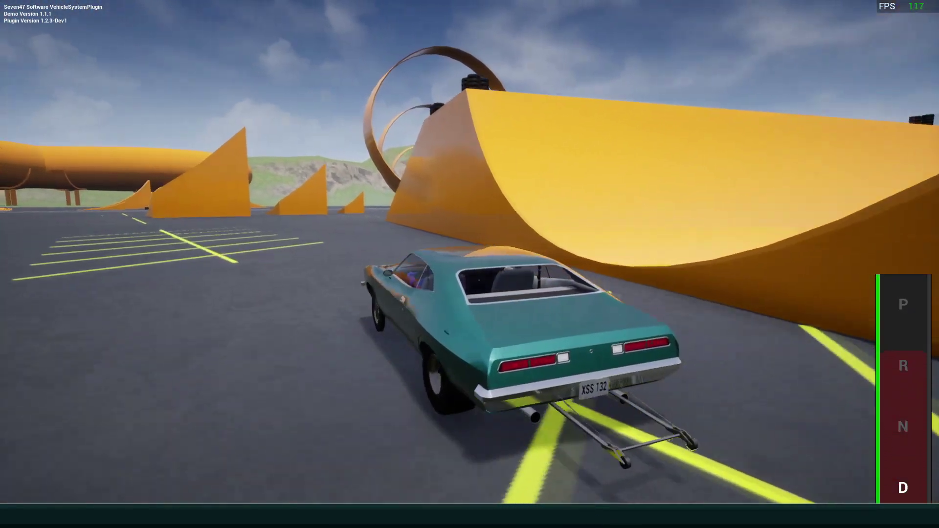
key(s)
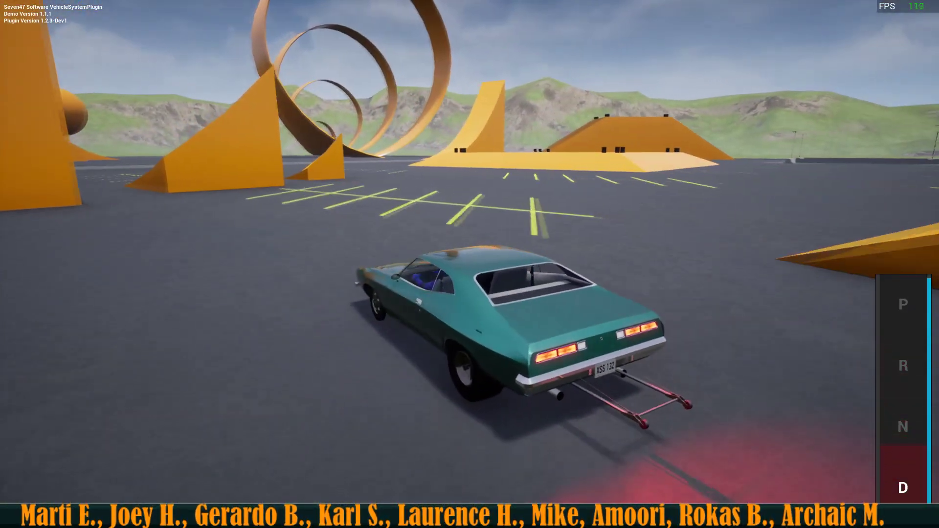
key(s)
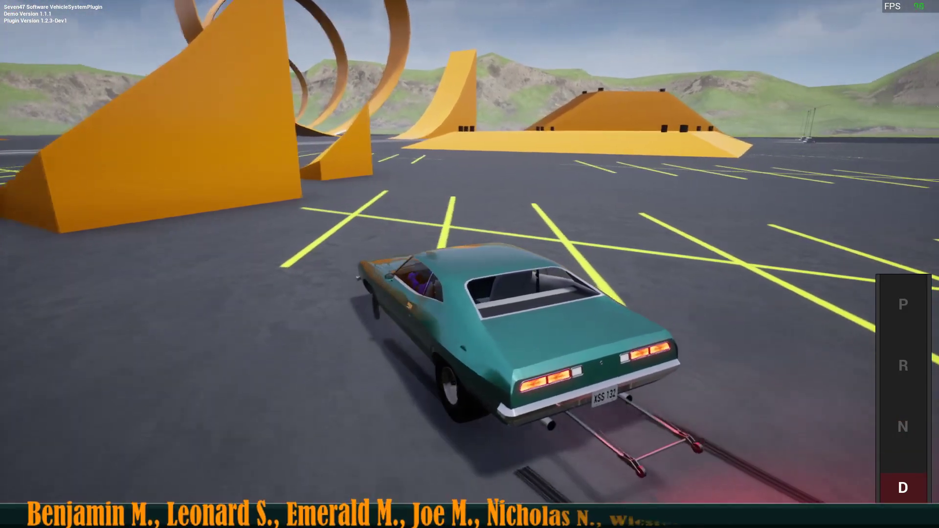
key(w)
key(d)
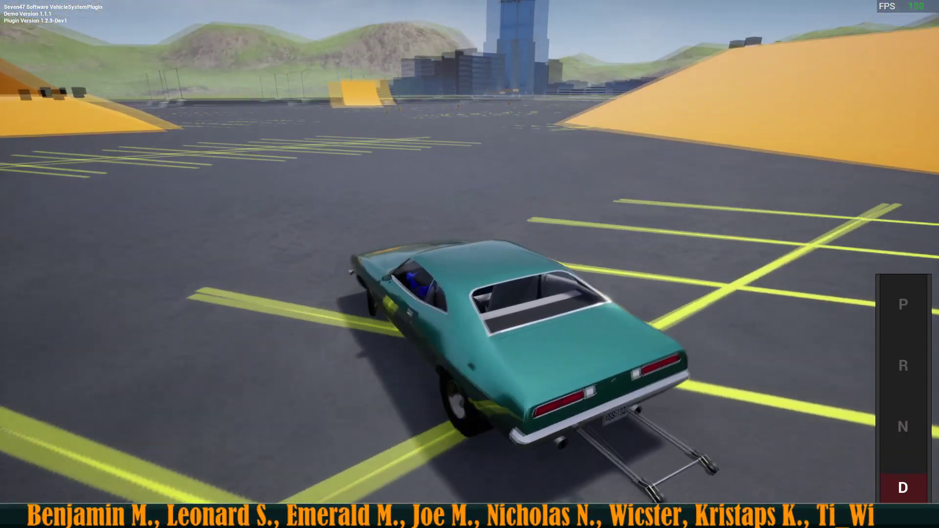
key(w)
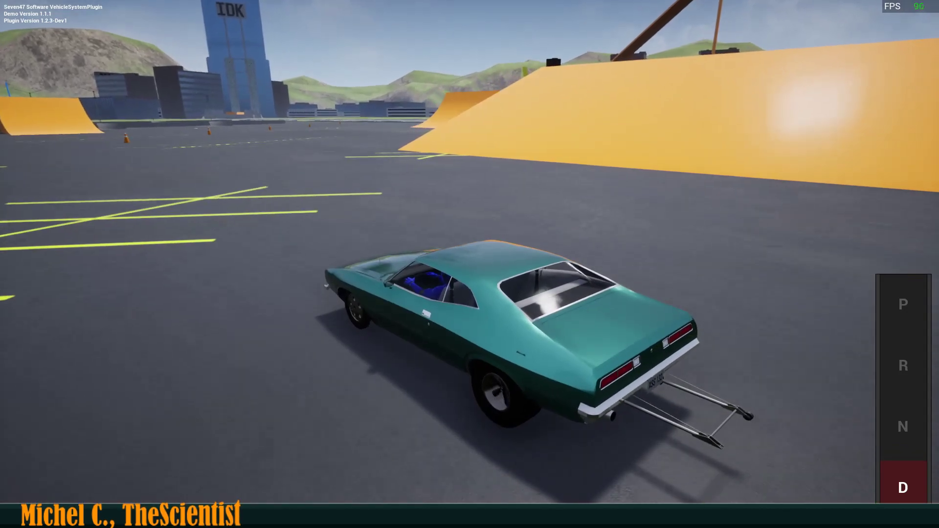
Detach the muscle car's wheels and try driving it without them.
key(w)
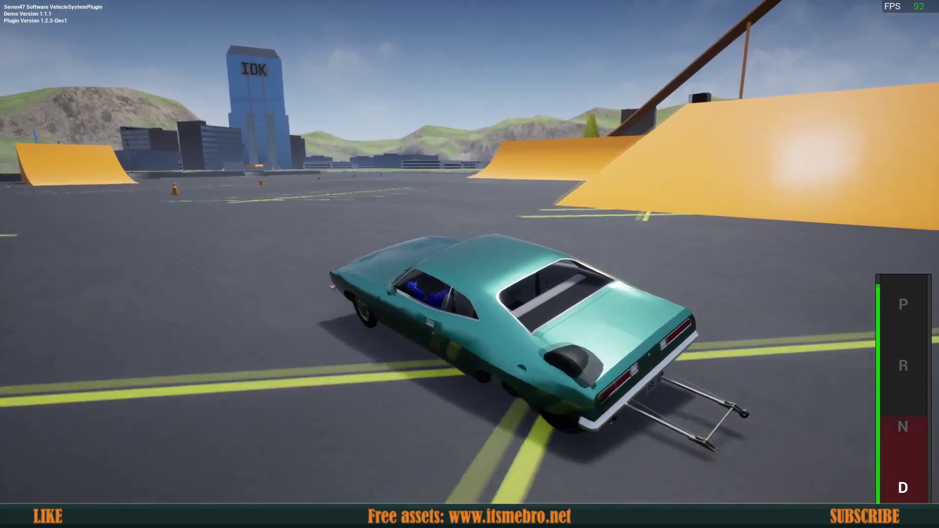
key(s)
key(w)
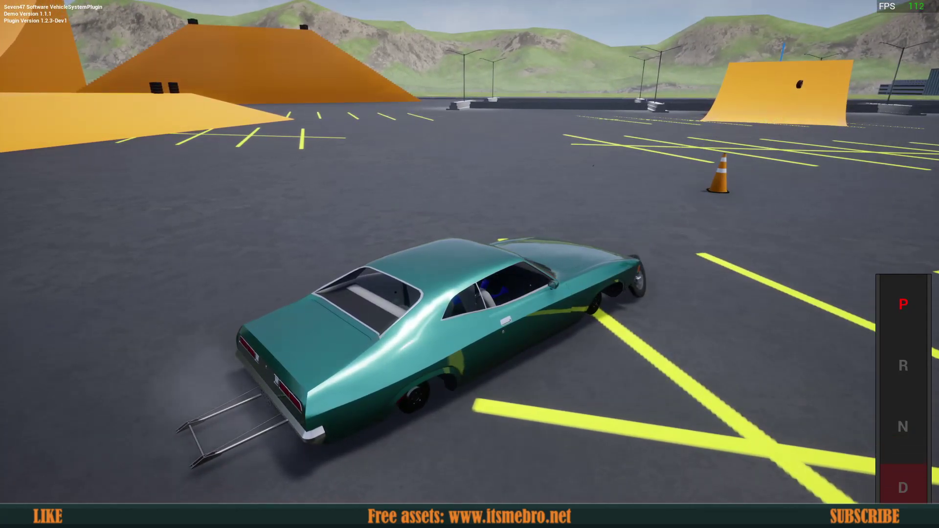
Exit the muscle car, then run around it and jump onto and over its body on foot.
key(e)
key(w)
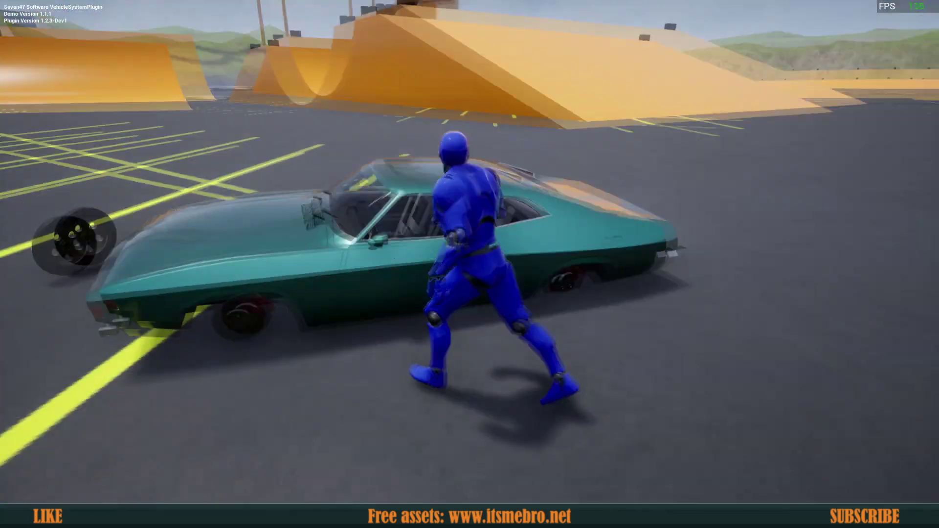
key(w)
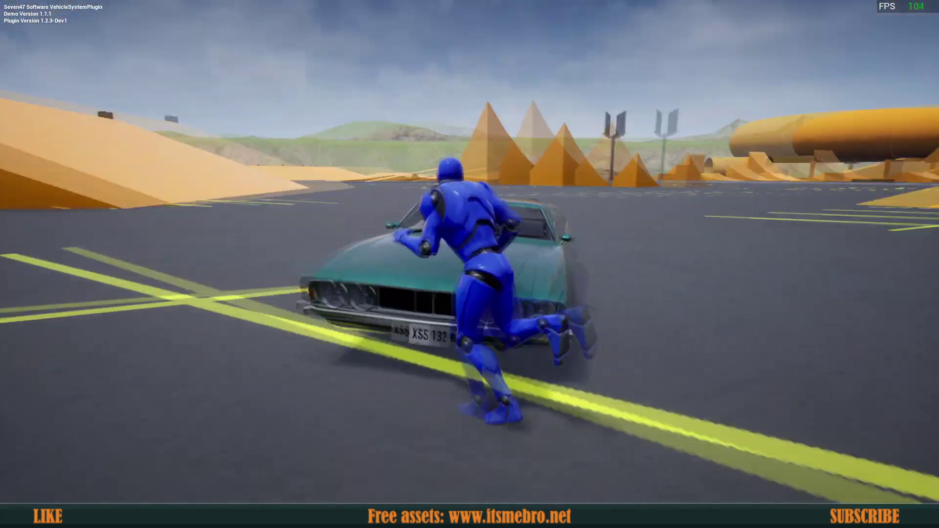
key(w)
key(space)
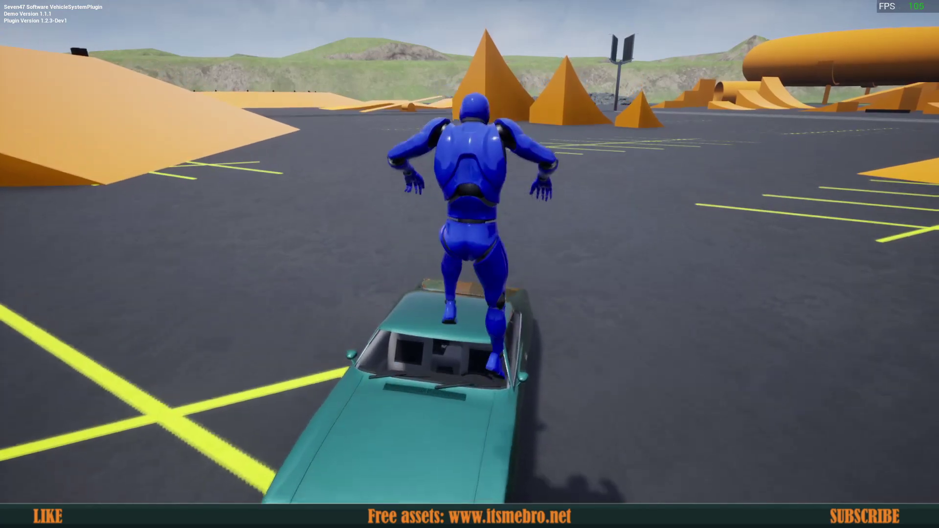
key(w)
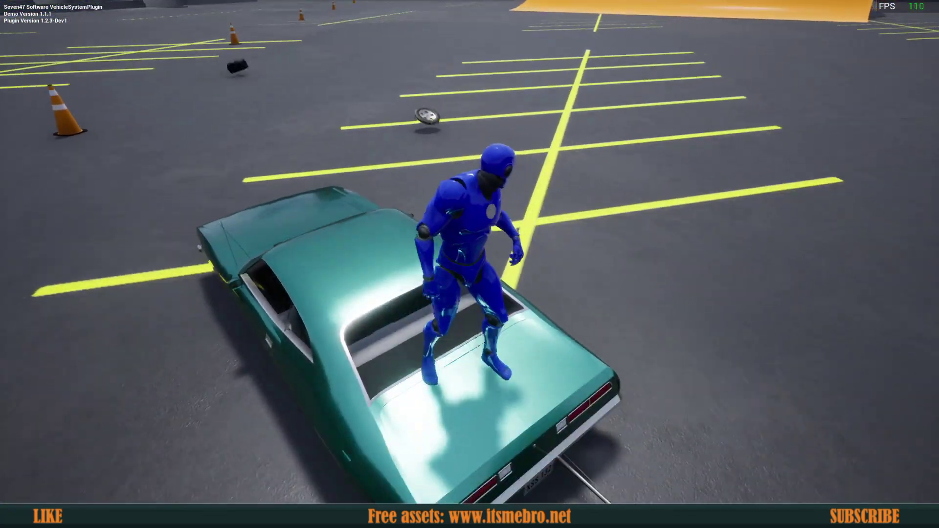
key(w)
key(space)
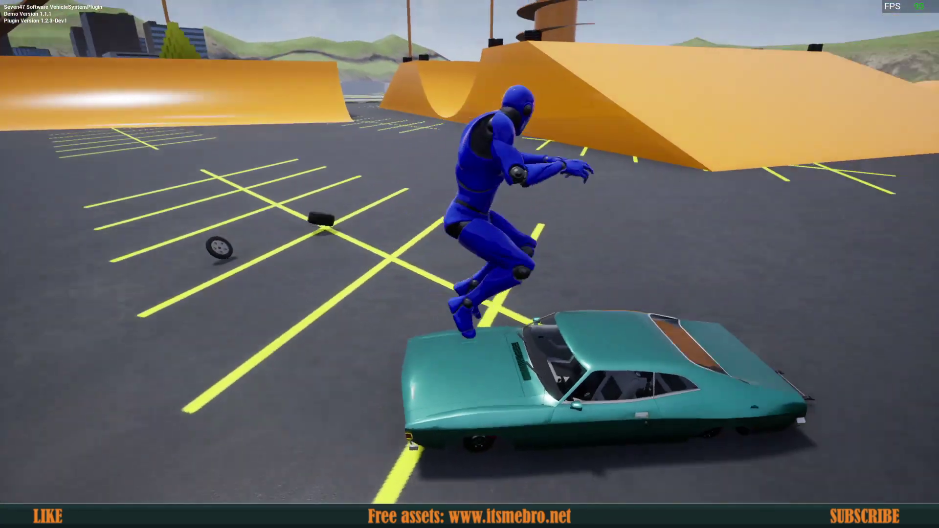
key(w)
key(space)
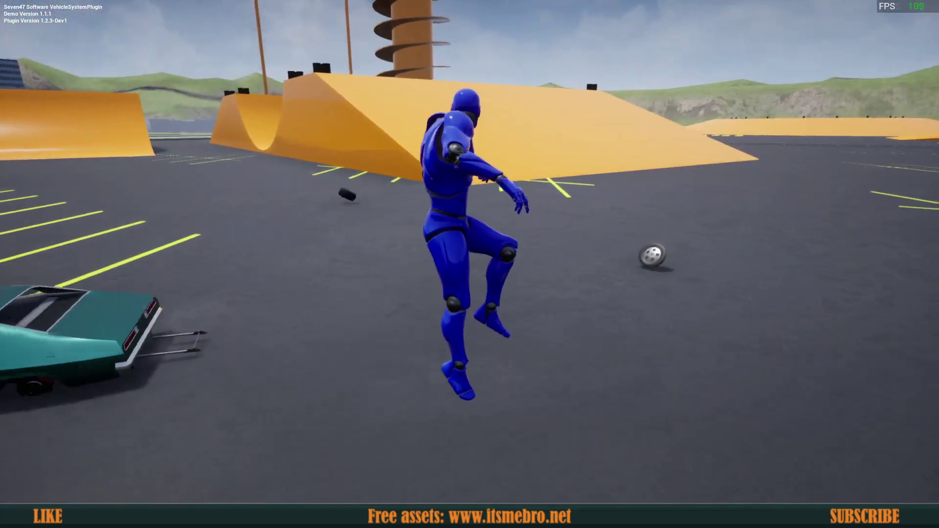
key(space)
key(w)
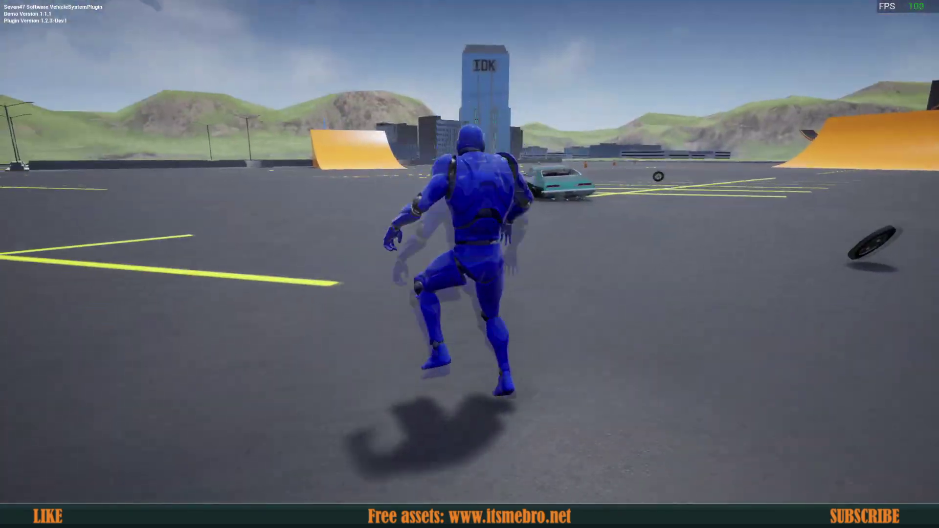
key(space)
key(w)
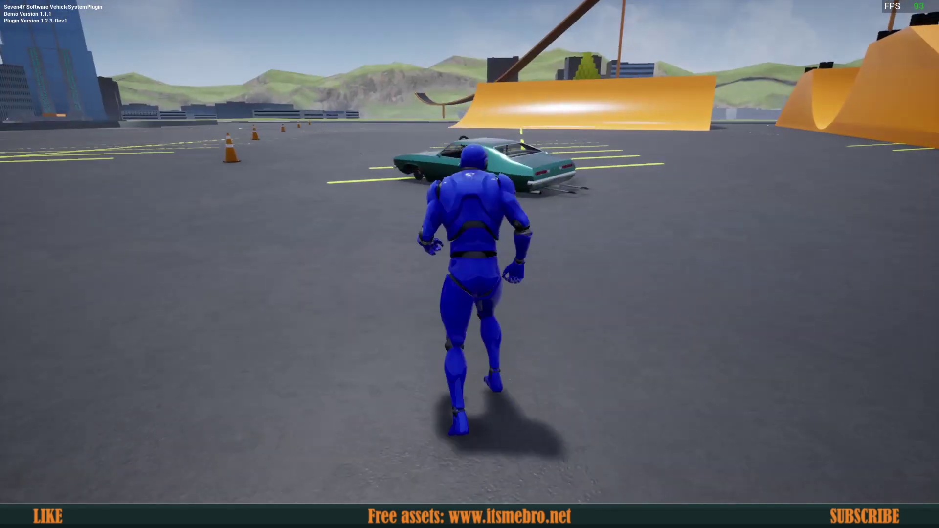
key(space)
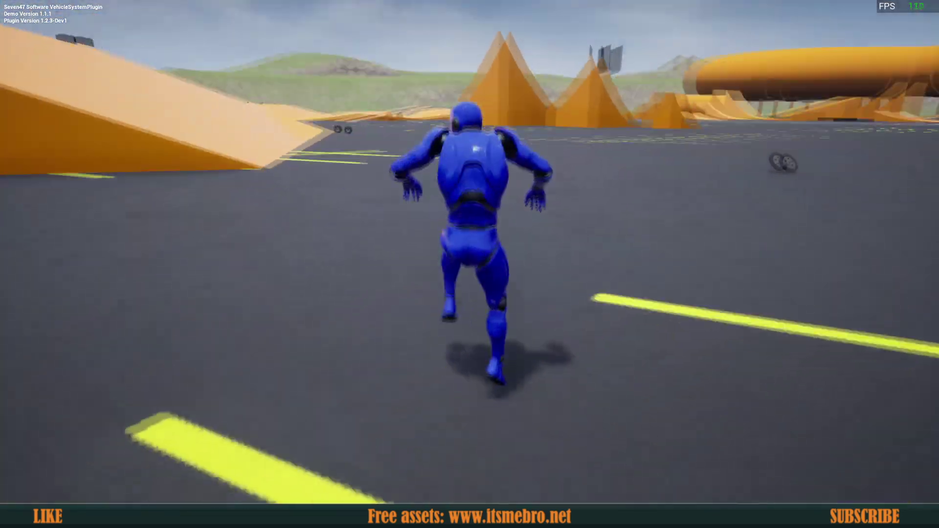
key(space)
Browse the list of vehicles available to spawn in the demo, then close it.
key(Tab)
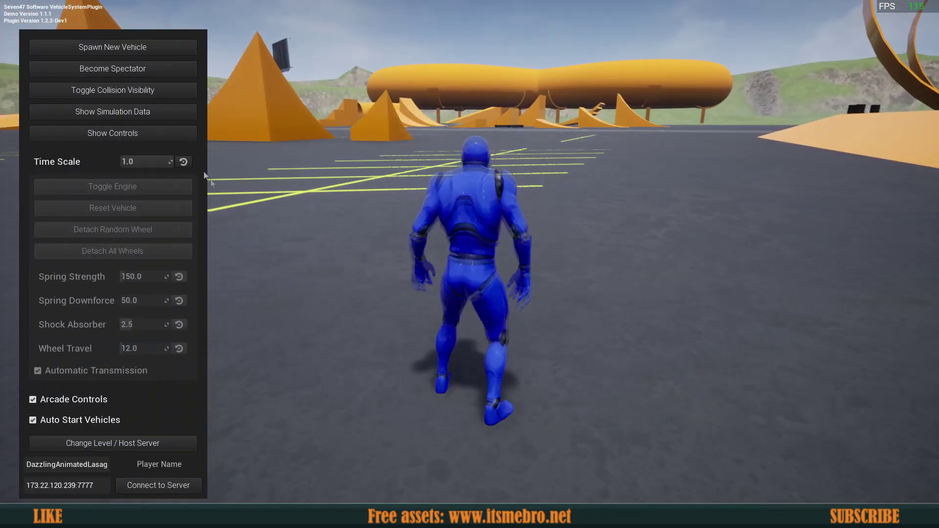
click(137, 48)
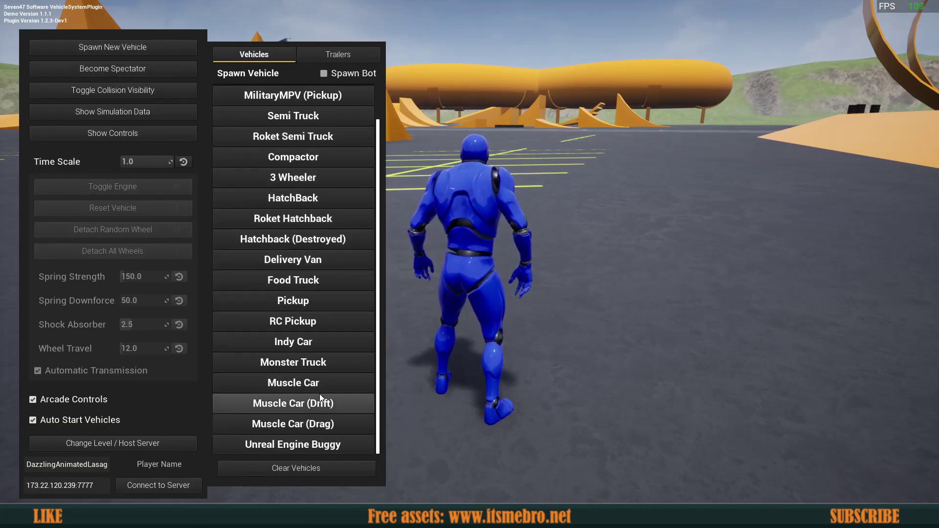
scroll(329, 365, up, 2)
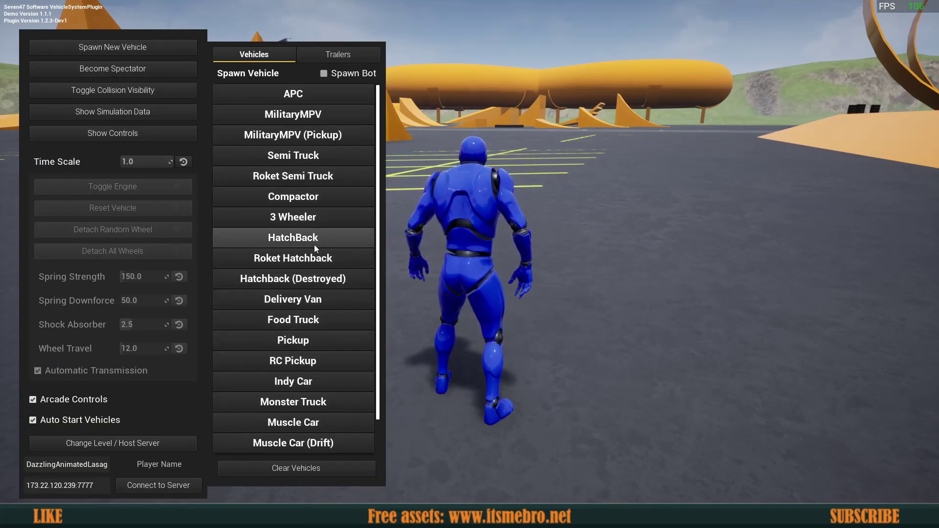
scroll(314, 245, down, 2)
key(Tab)
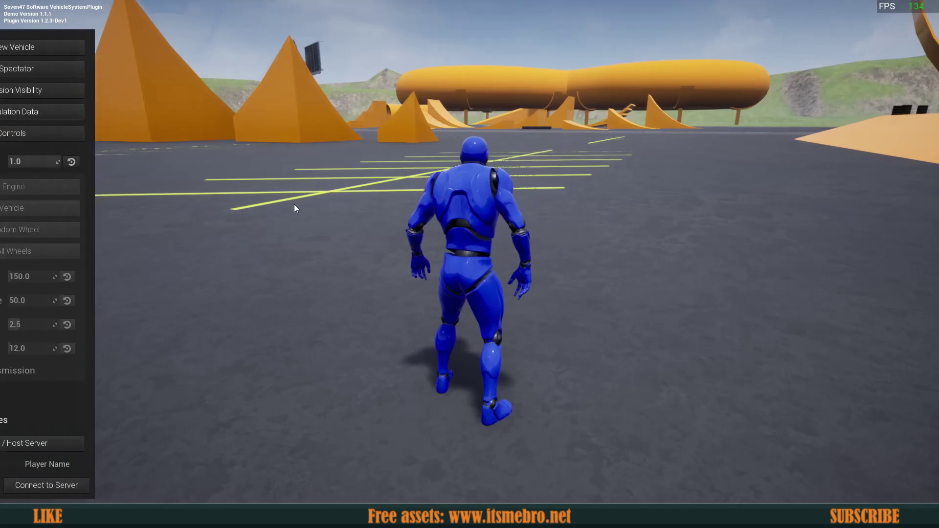
Become a spectator, fly up to the spiral tower and run on foot into the elevated tunnel.
click(121, 72)
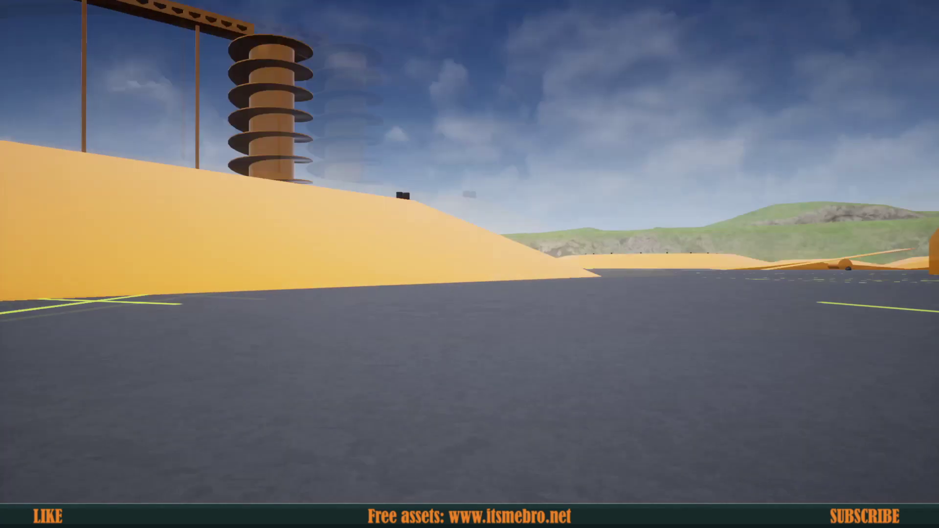
key(w)
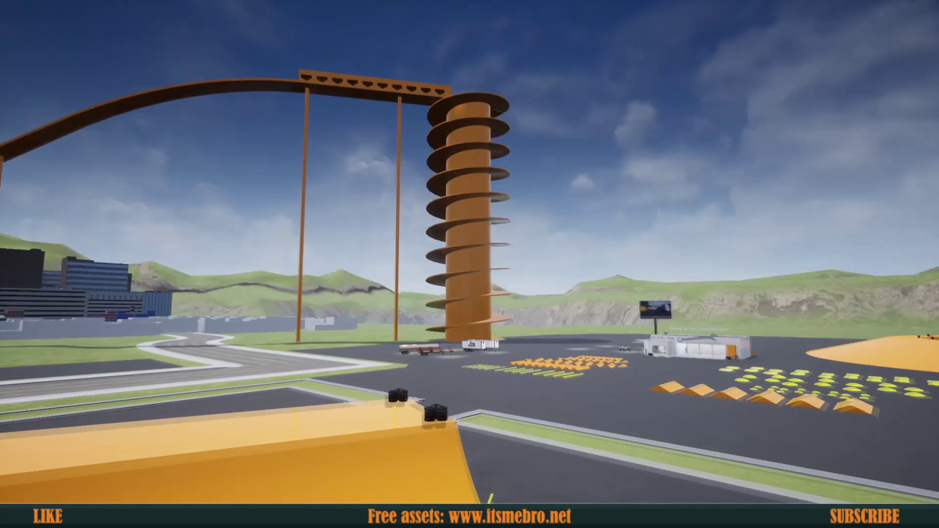
key(w)
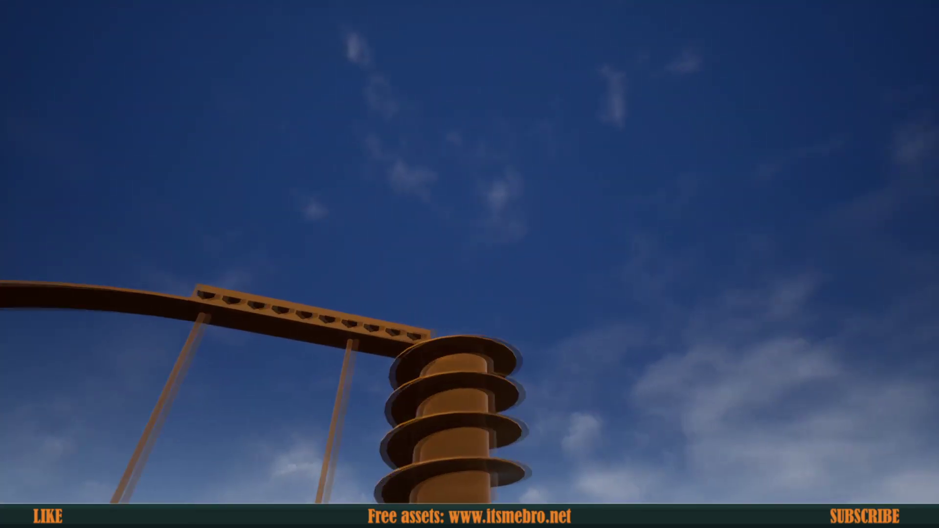
key(w)
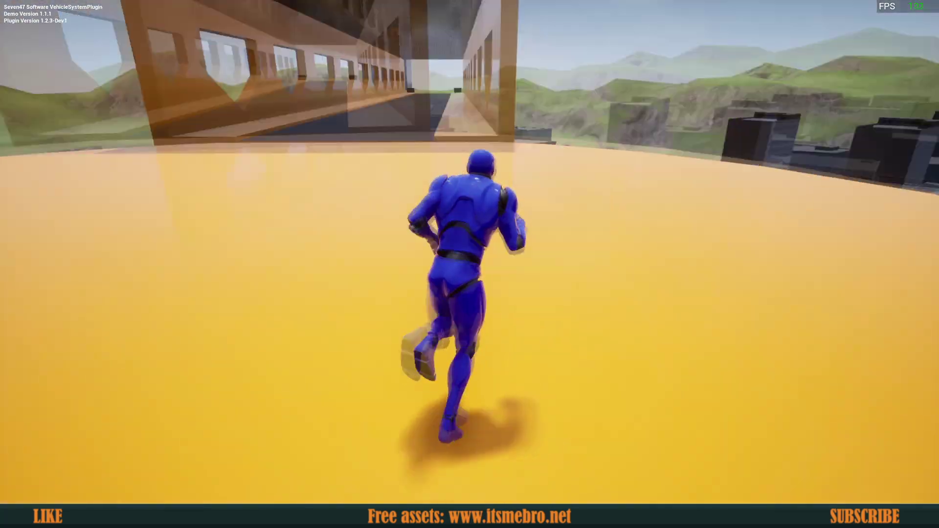
key(w)
Spawn a Roket Semi Truck in the elevated tunnel and run alongside it toward the cab.
key(Tab)
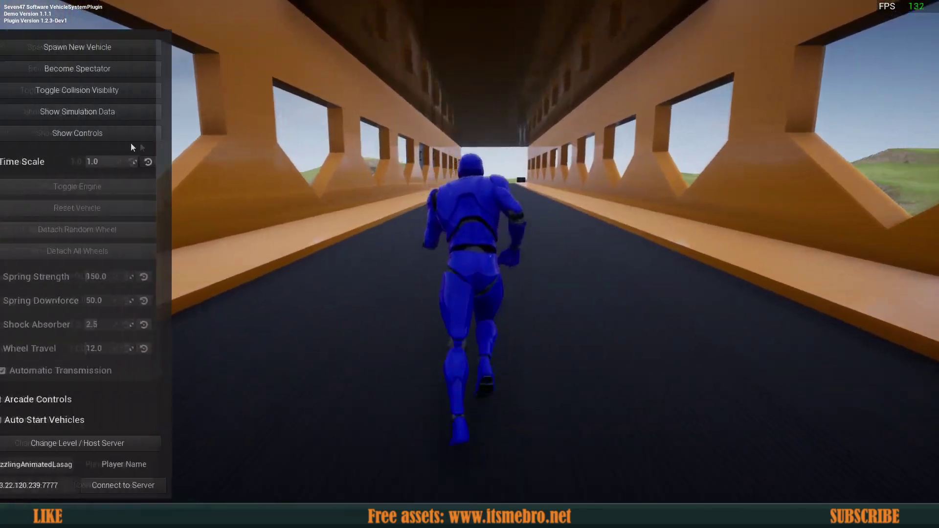
click(117, 48)
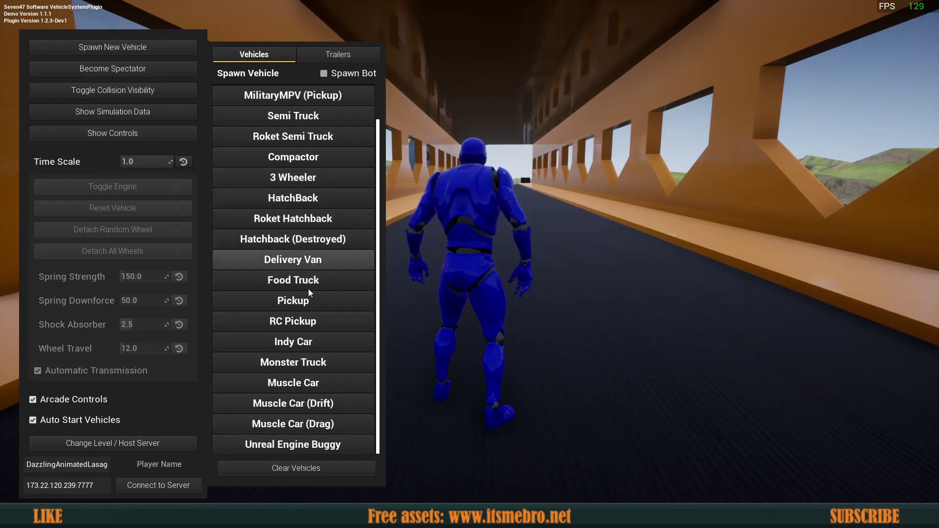
scroll(309, 282, up, 2)
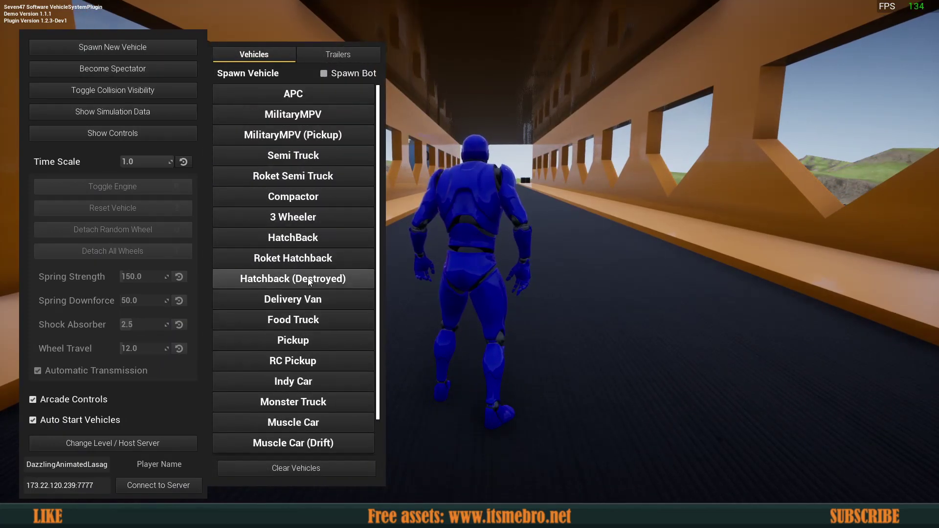
click(306, 178)
key(w)
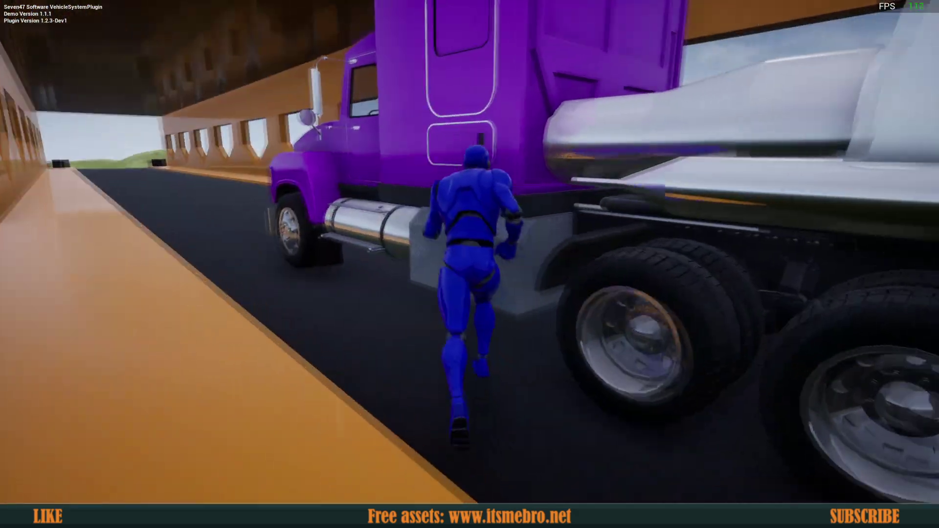
Get into the semi truck and drive it through the elevated tunnel, launching it off the end over the city.
key(e)
key(w)
key(w)
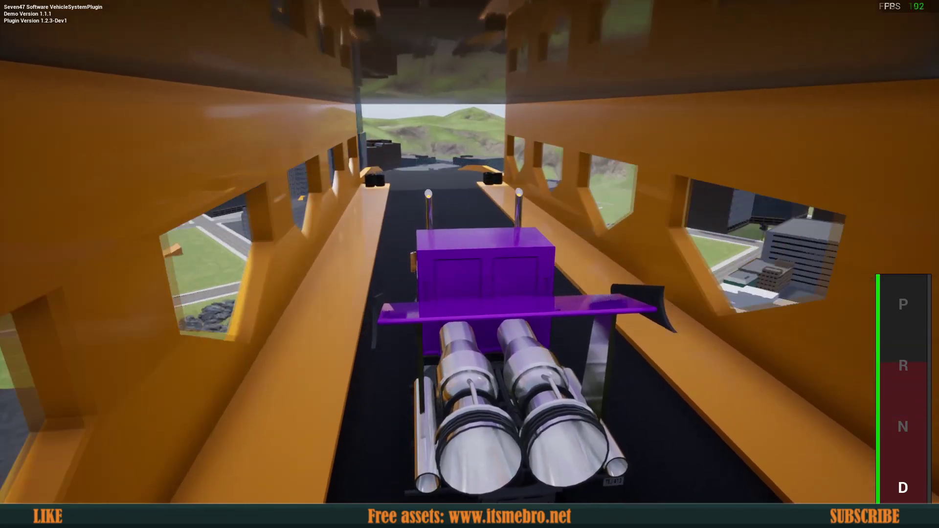
key(w)
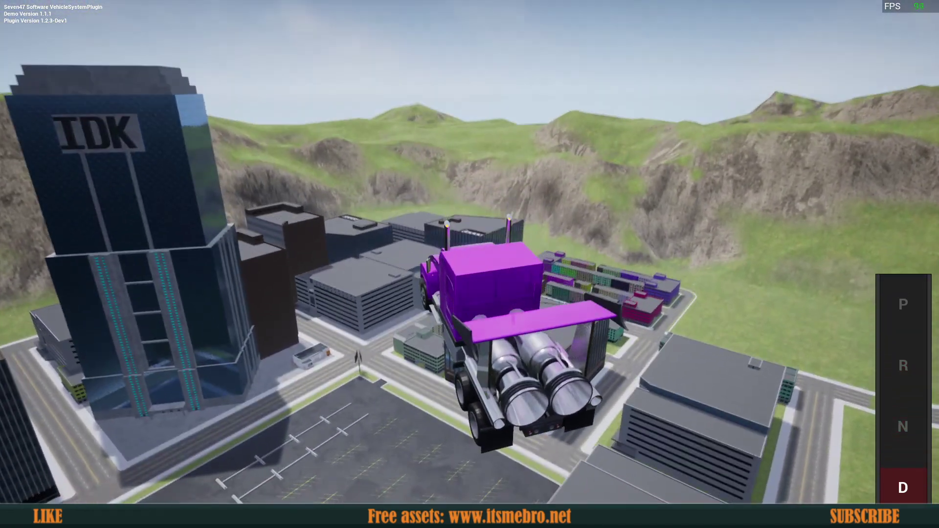
Get into the red striped hatchback and slide it around with the handbrake in front of Da Auto Shop.
key(e)
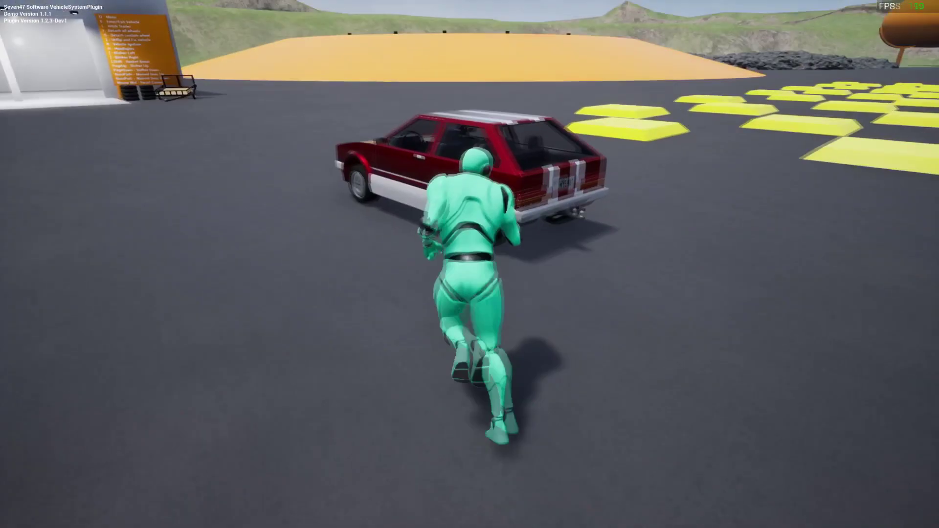
key(e)
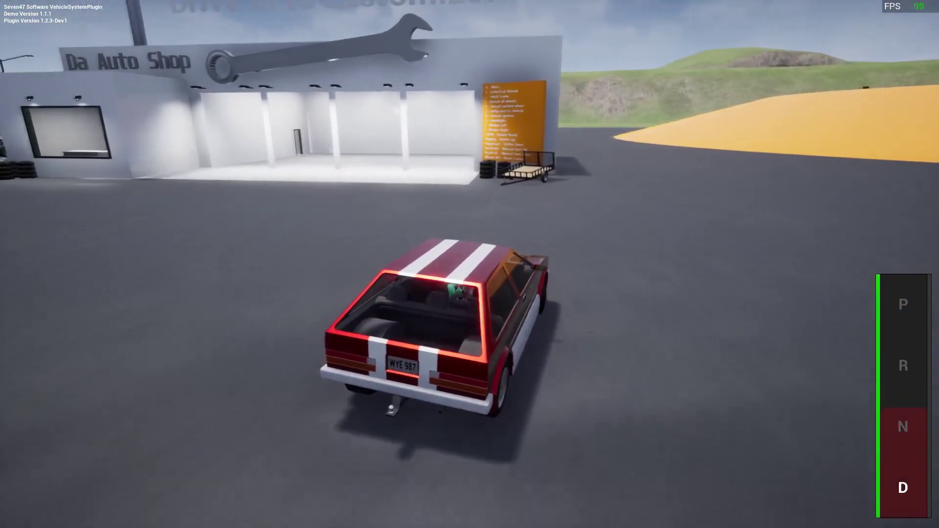
key(space)
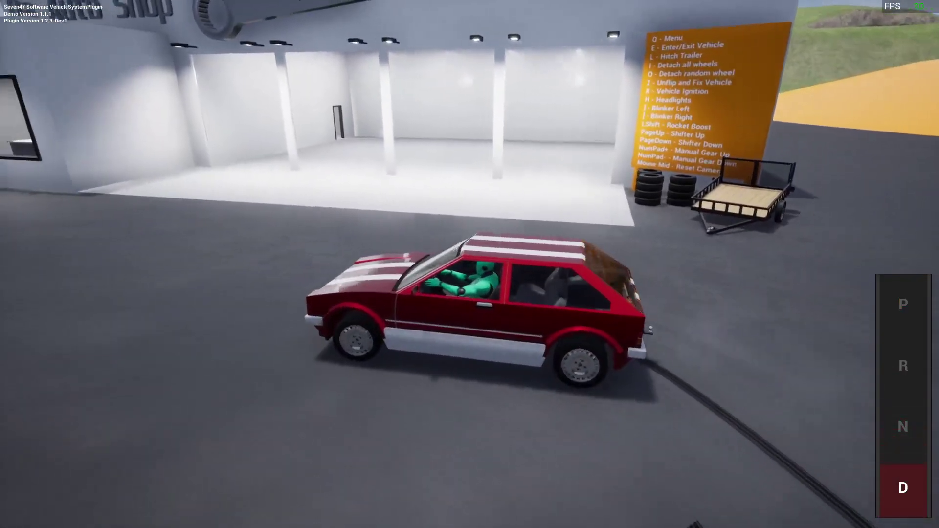
key(w)
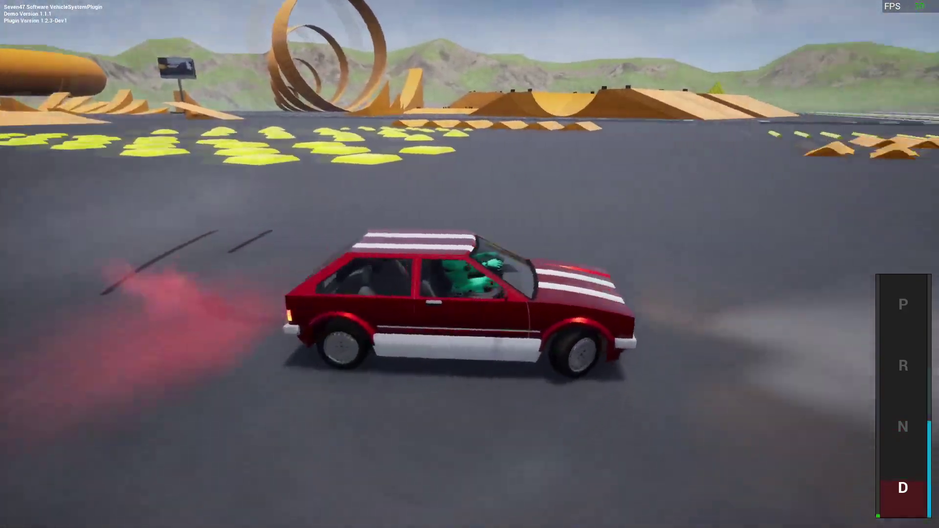
key(space)
Alternate the hatchback between reverse and forward driving on the lot outside the auto shop.
key(s)
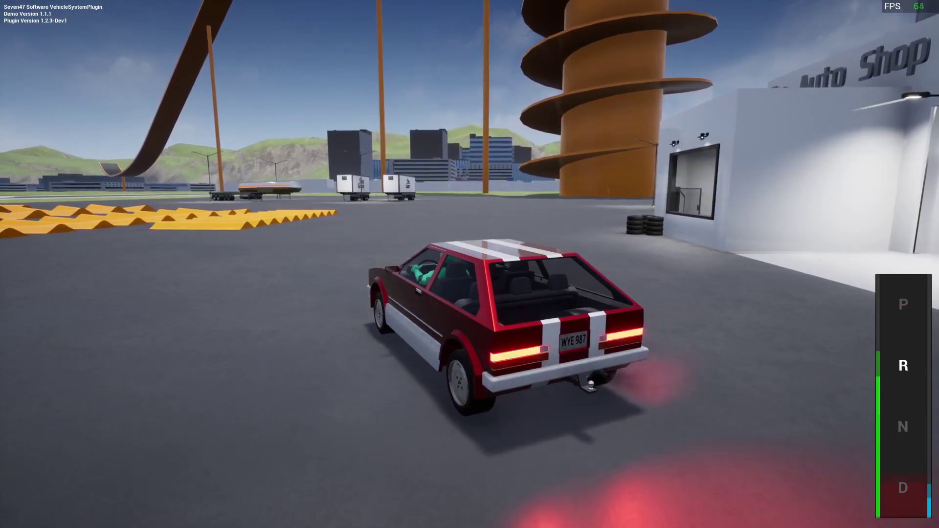
key(s)
key(w)
key(s)
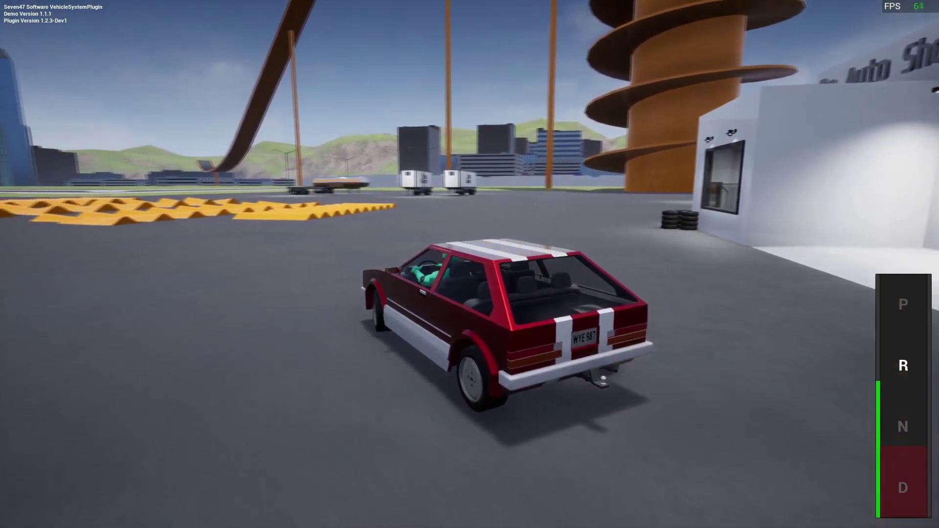
key(s)
key(w)
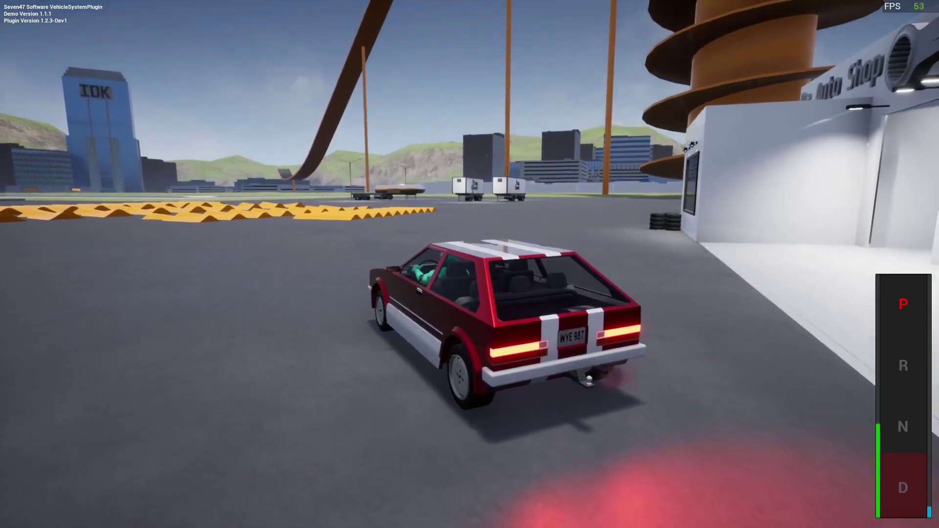
Back the hatchback up to the flatbed trailer beside the auto shop, realigning as needed, and hitch the trailer.
key(s)
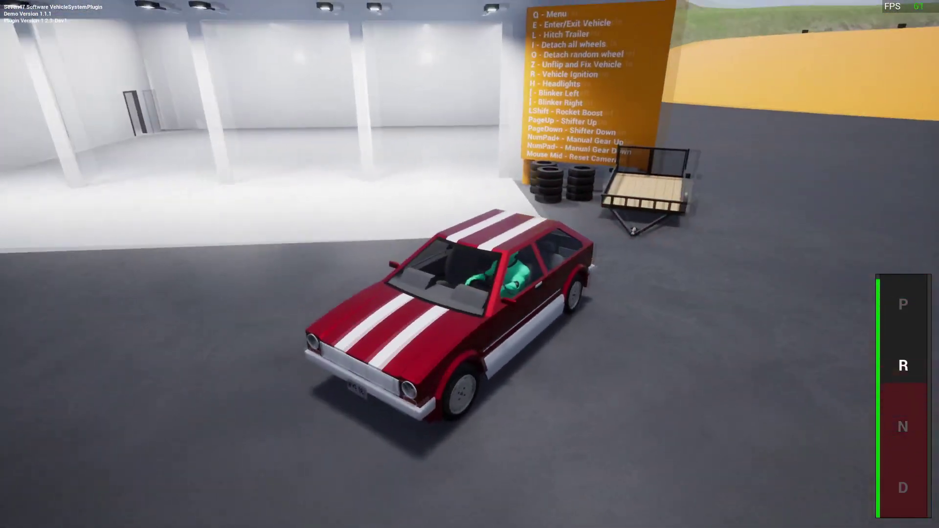
key(w)
key(s)
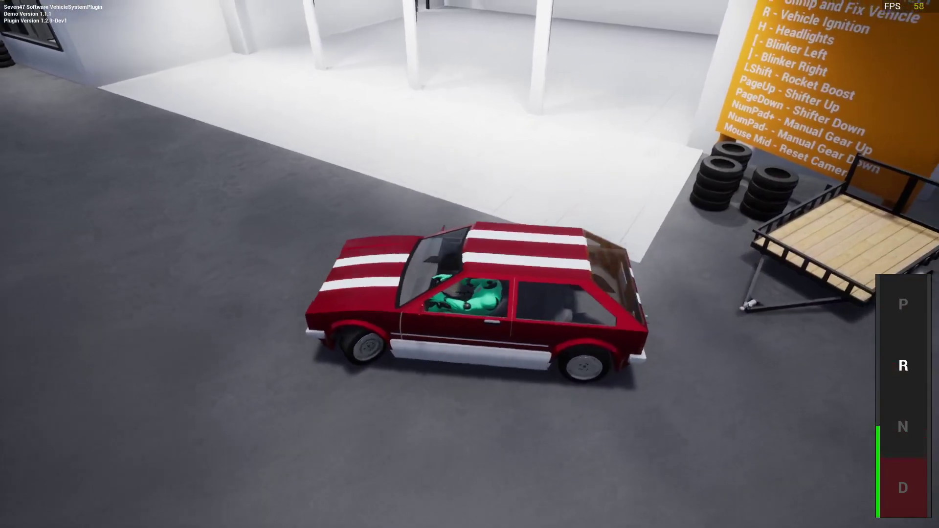
key(w)
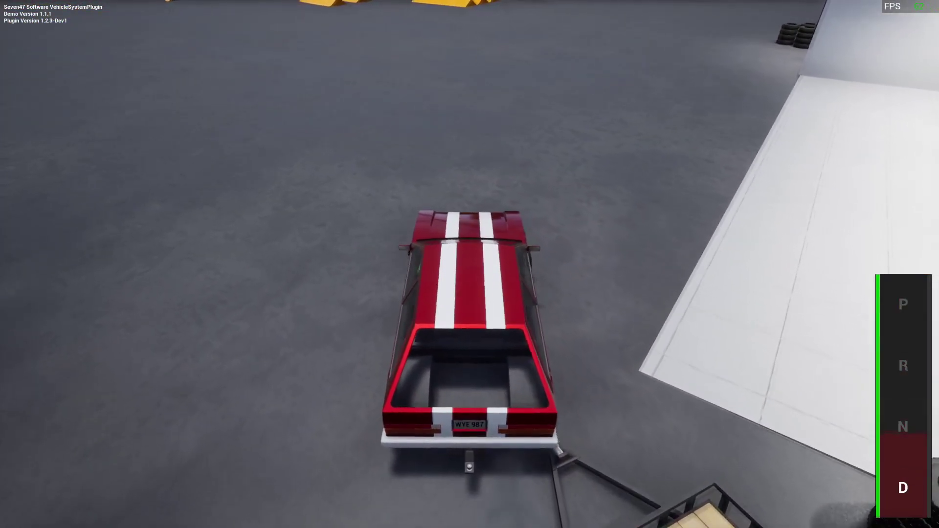
key(s)
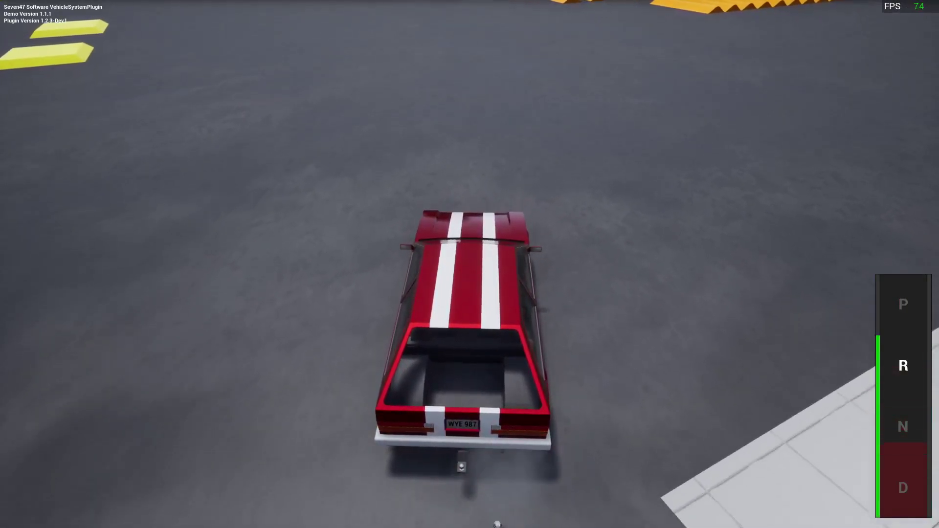
key(w)
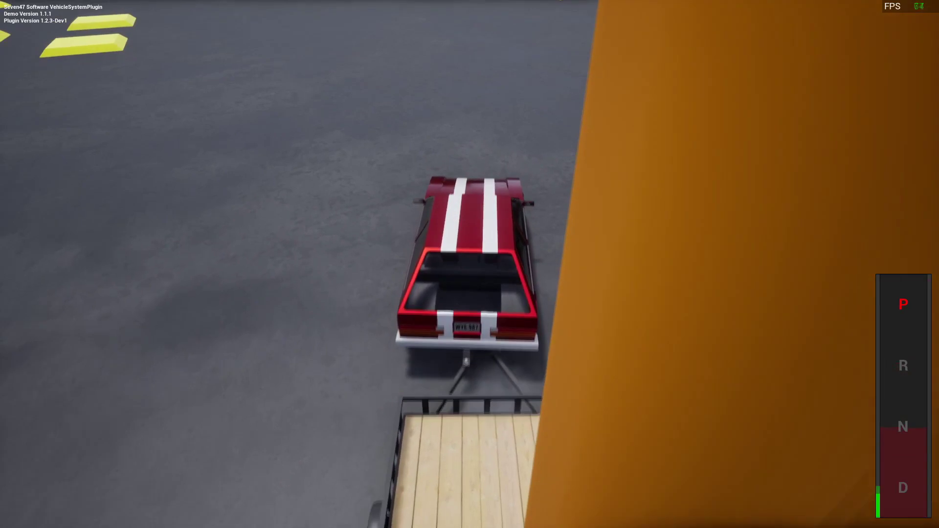
Tow the flatbed trailer around the lot with a sharp turn, and drive it across the grass toward the city road.
key(w)
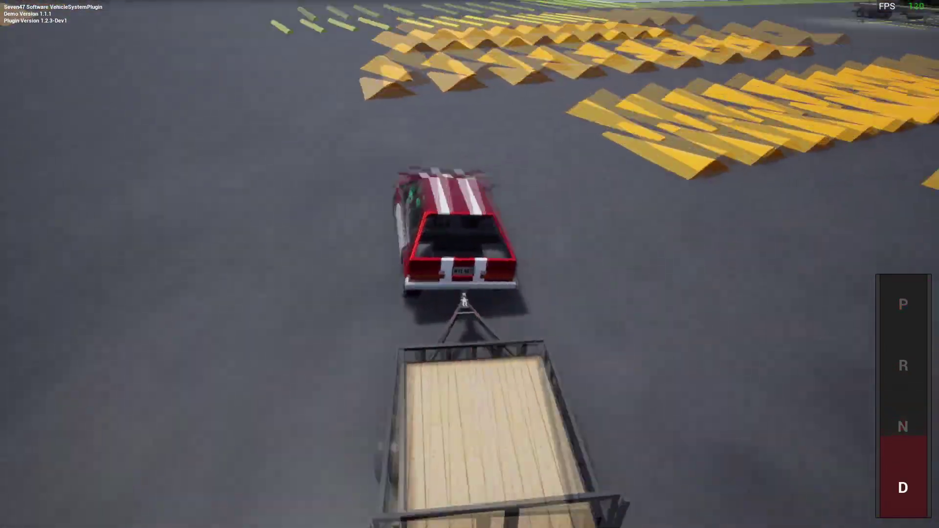
key(d)
key(w)
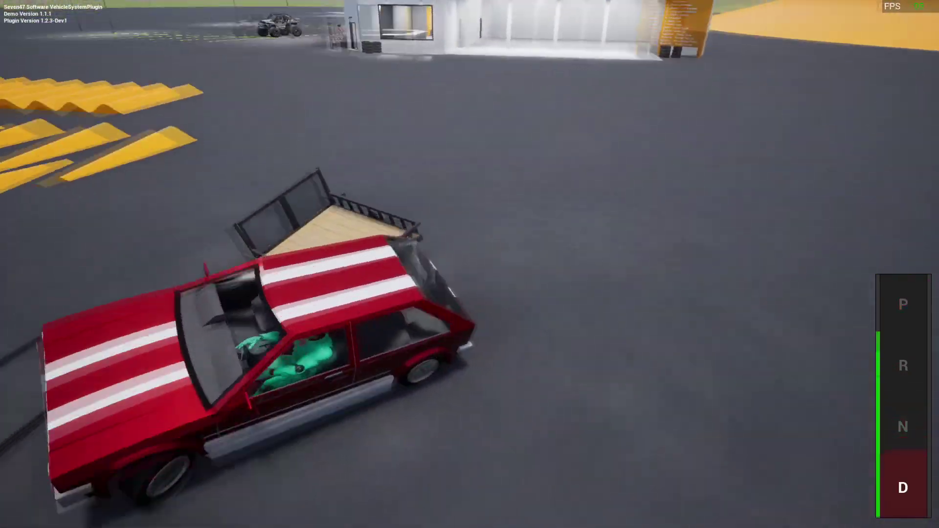
key(s)
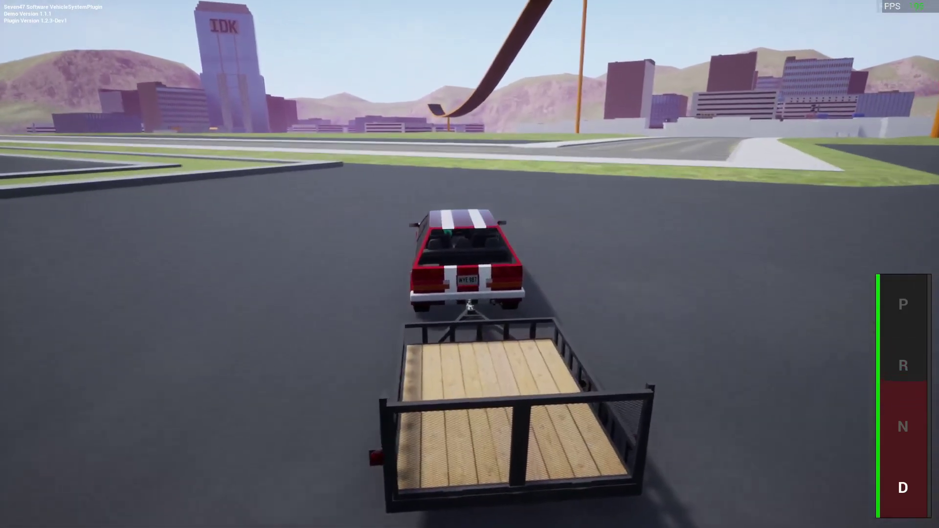
key(w)
key(a)
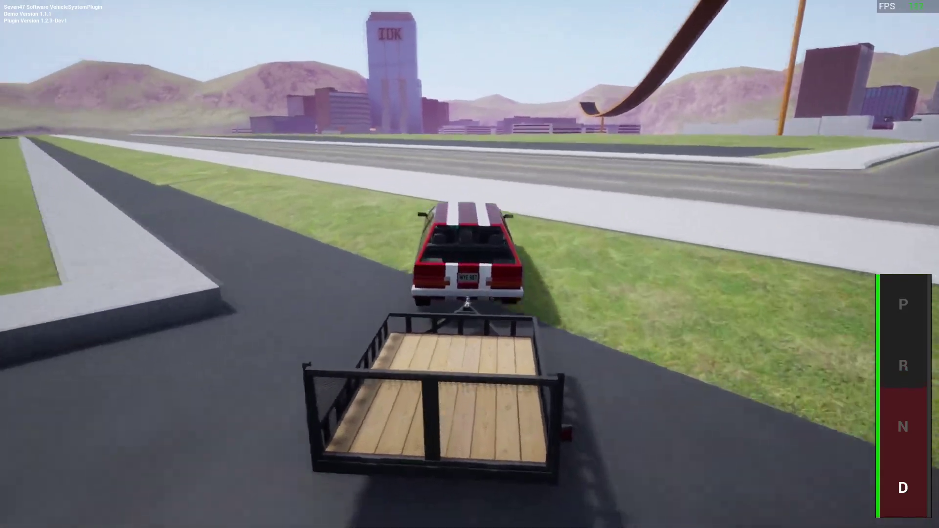
key(a)
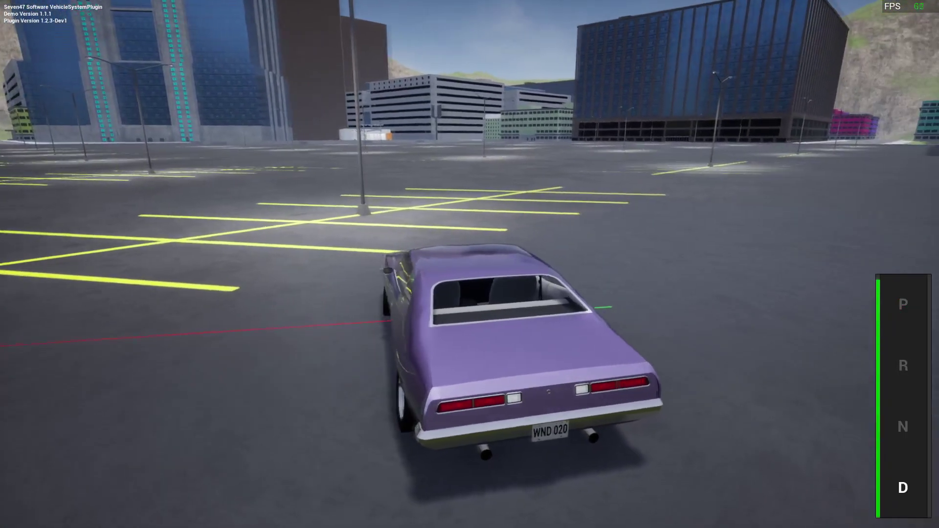
Swerve the purple muscle car both ways across the city parking lot and swing it into a right-hand drift.
key(d)
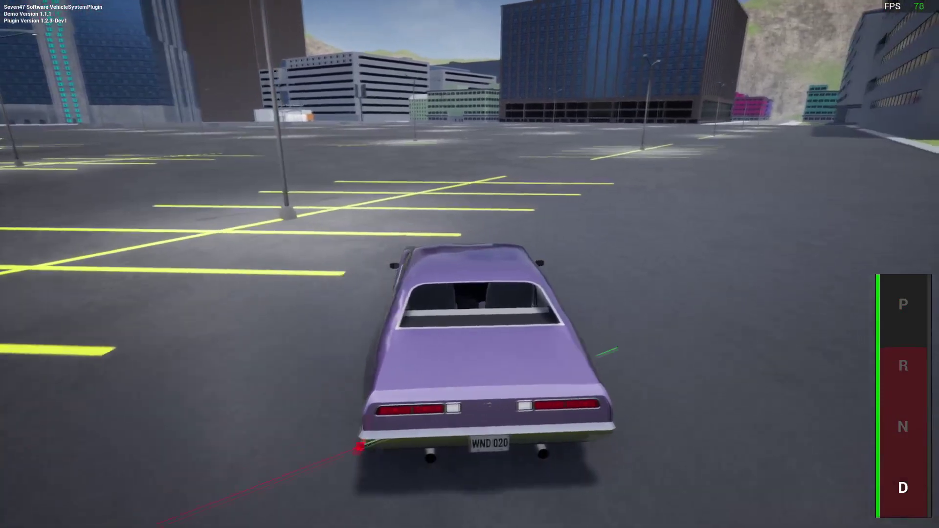
key(a)
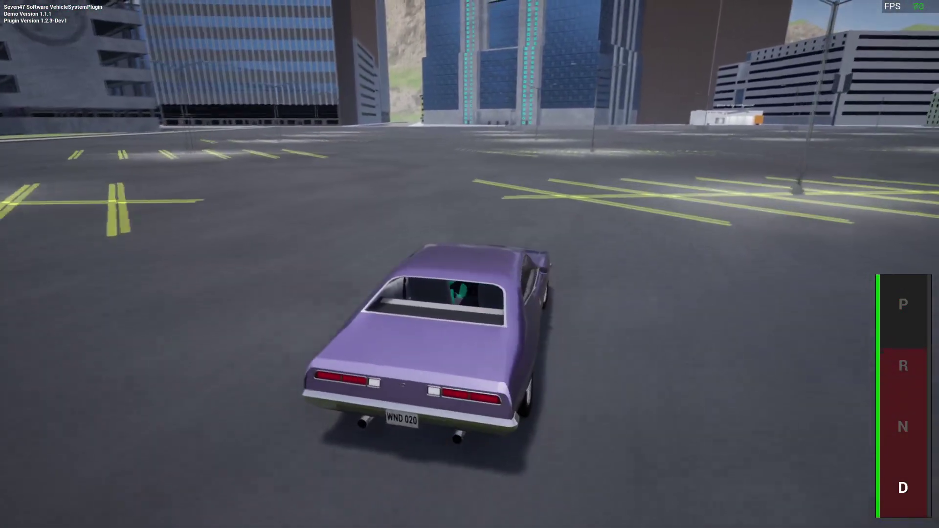
key(a)
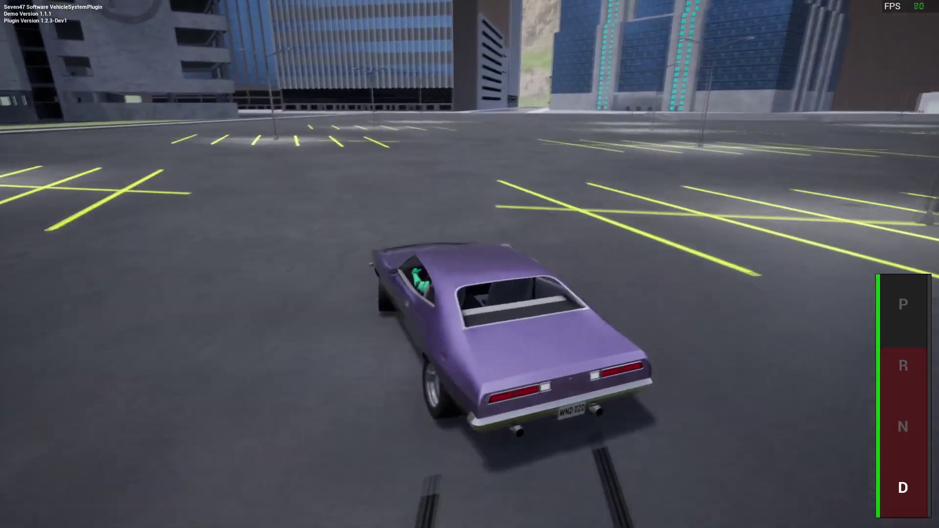
key(d)
key(d)
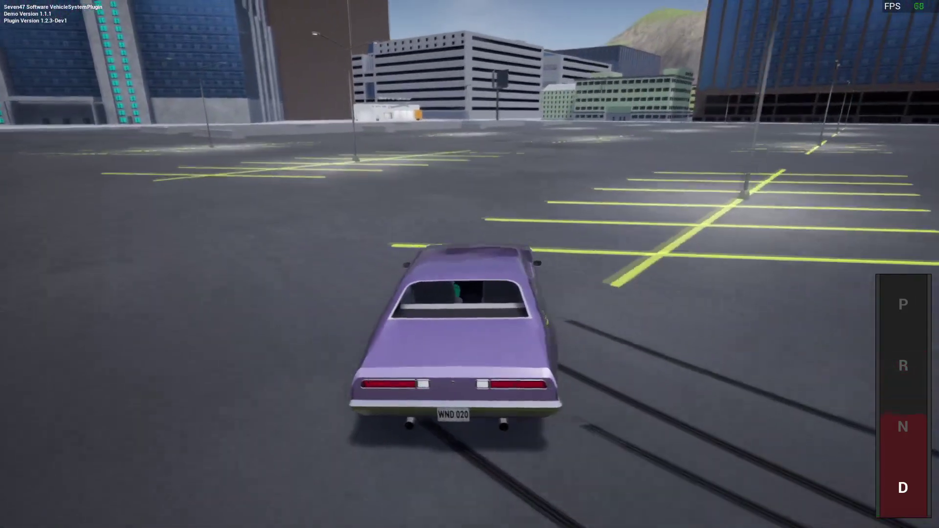
key(w)
key(d)
key(w)
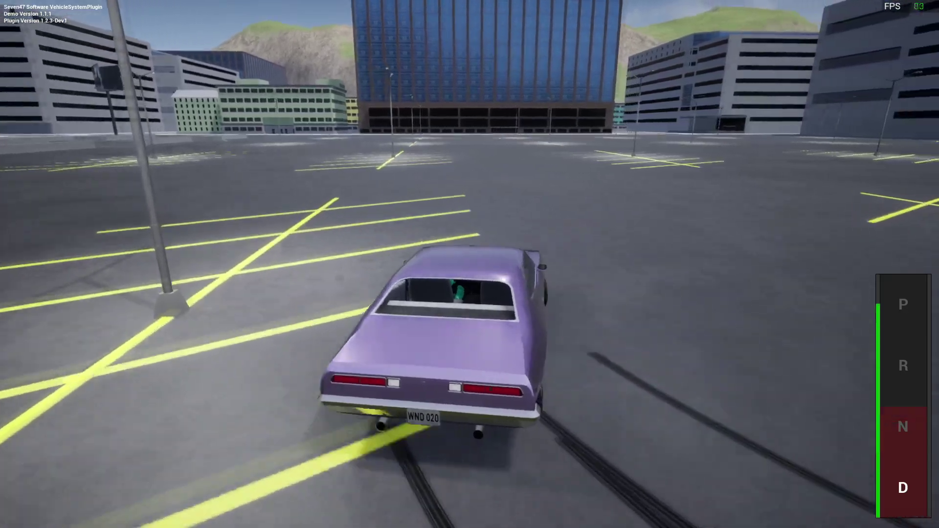
key(d)
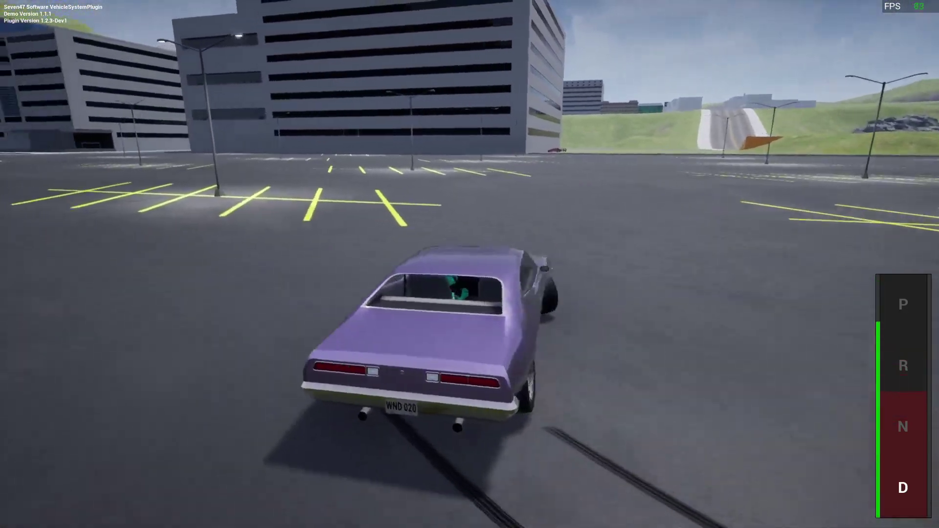
Drift the purple muscle car around the parking lot in a long left-hand circle and brake out of it.
key(a)
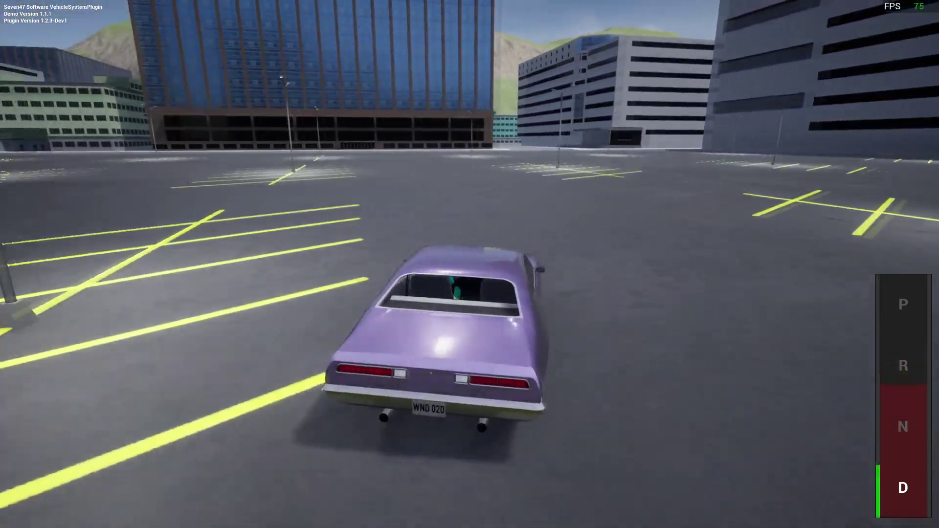
key(w)
key(a)
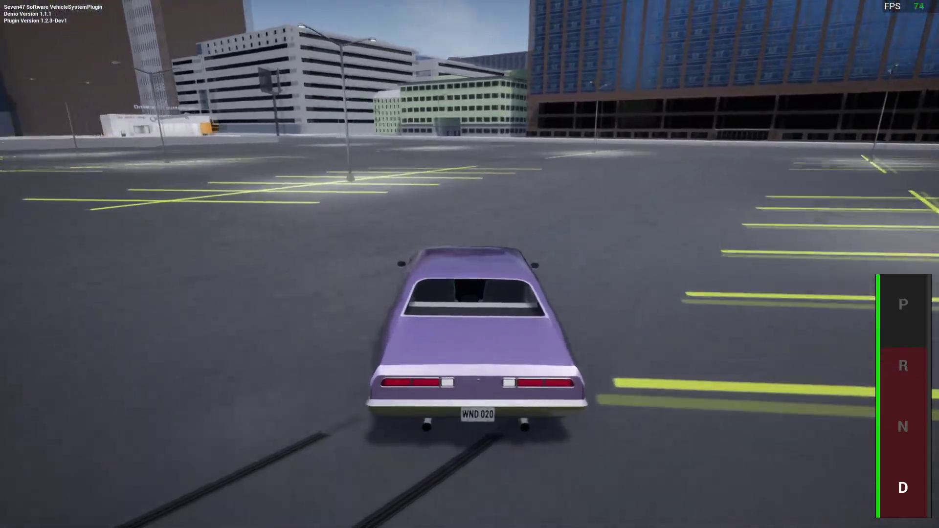
key(w)
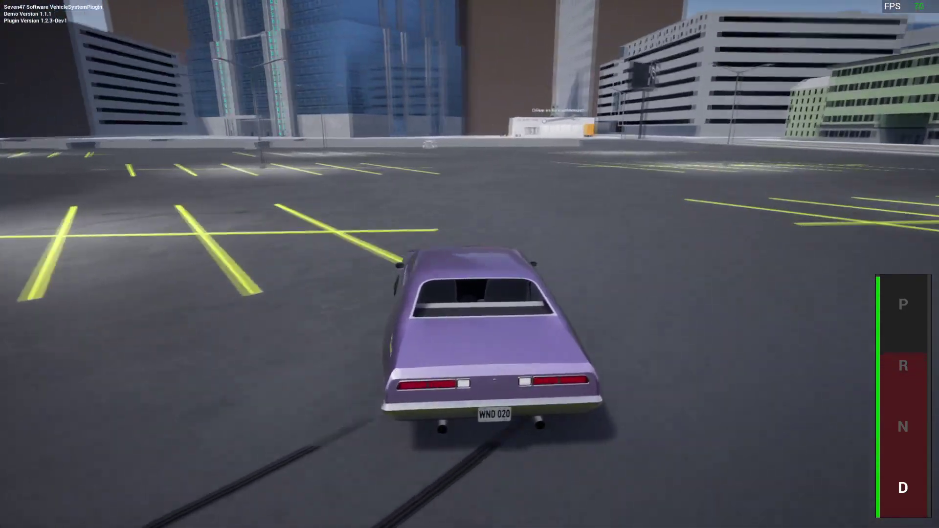
key(a)
key(w)
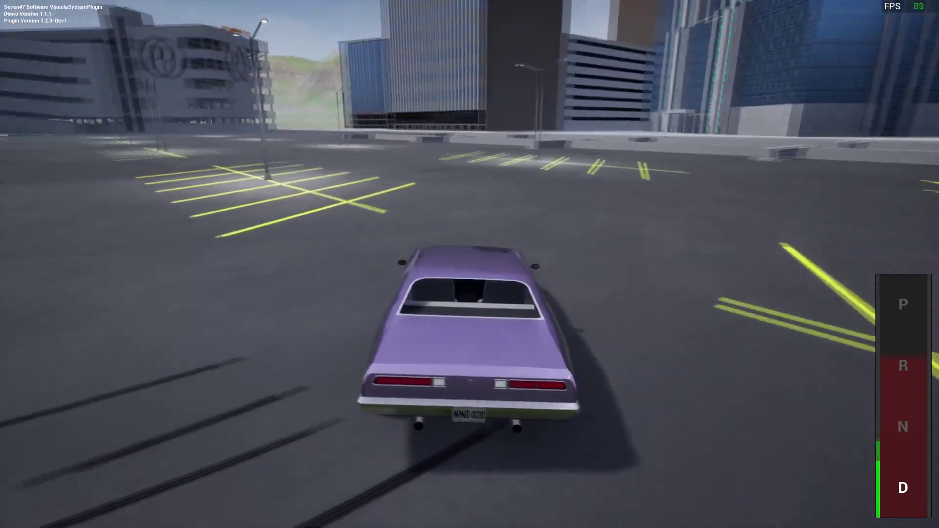
key(a)
key(w)
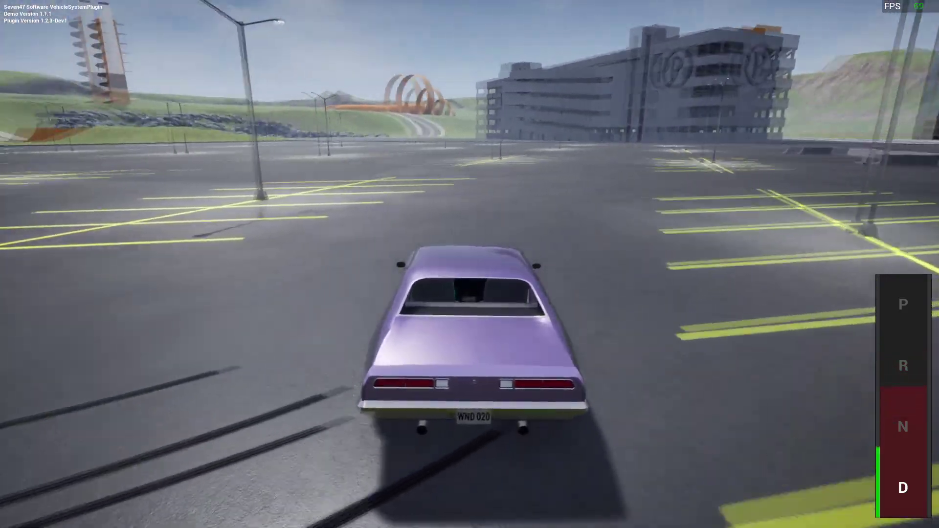
key(a)
key(w)
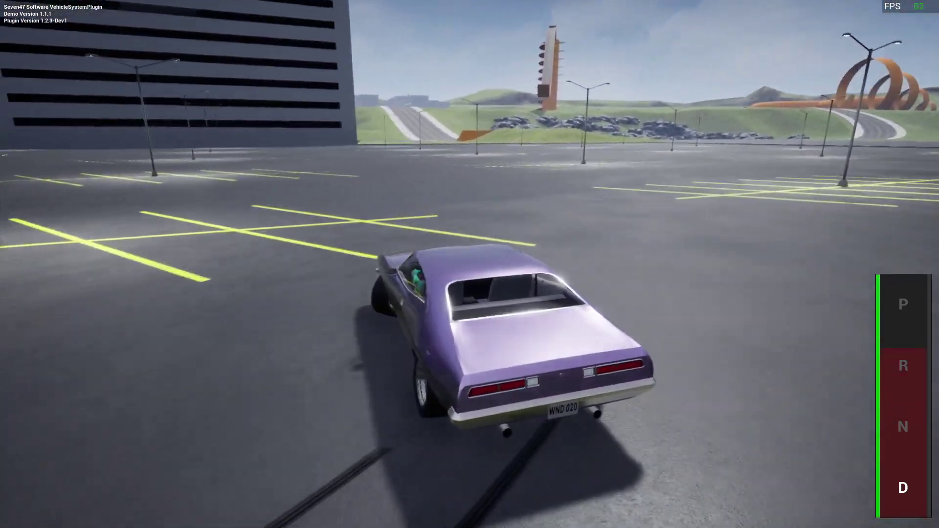
key(a)
key(s)
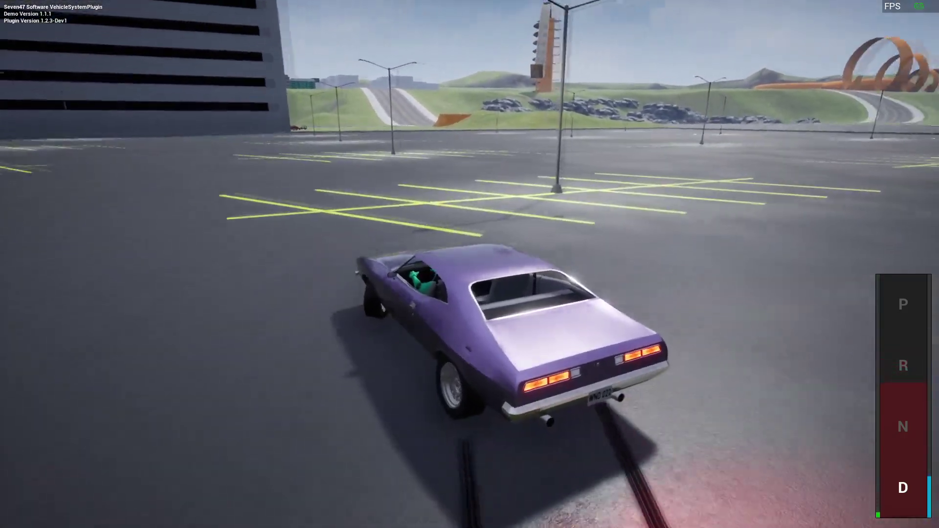
Accelerate the muscle car again and slide it through a sweeping right-hand turn across the parking lines.
key(w)
key(d)
key(w)
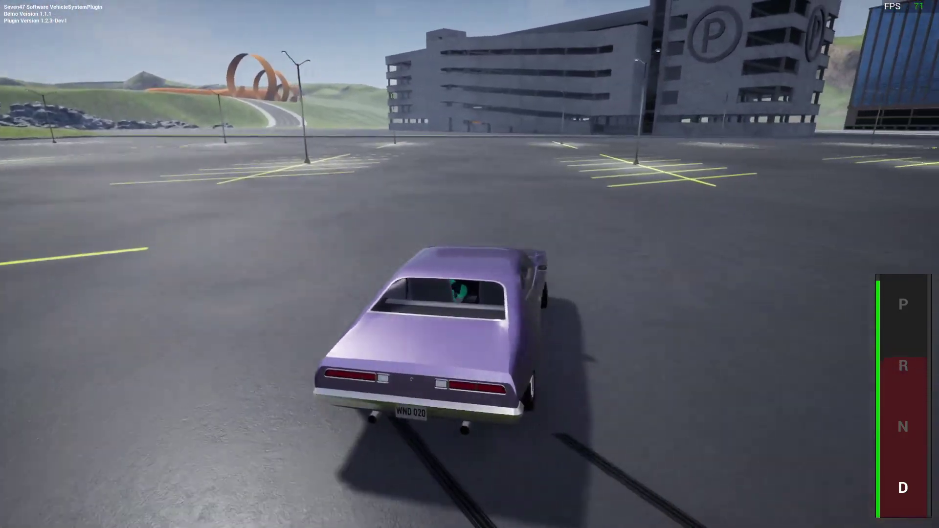
key(d)
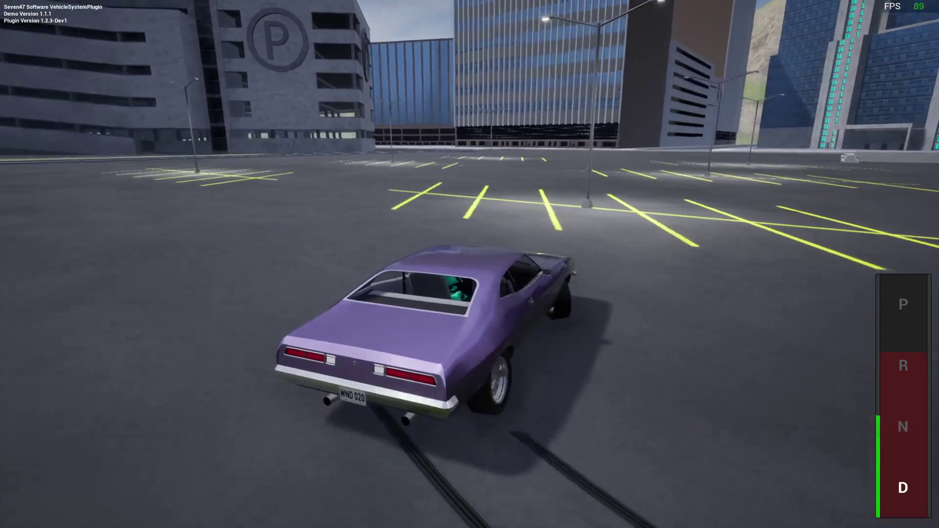
key(w)
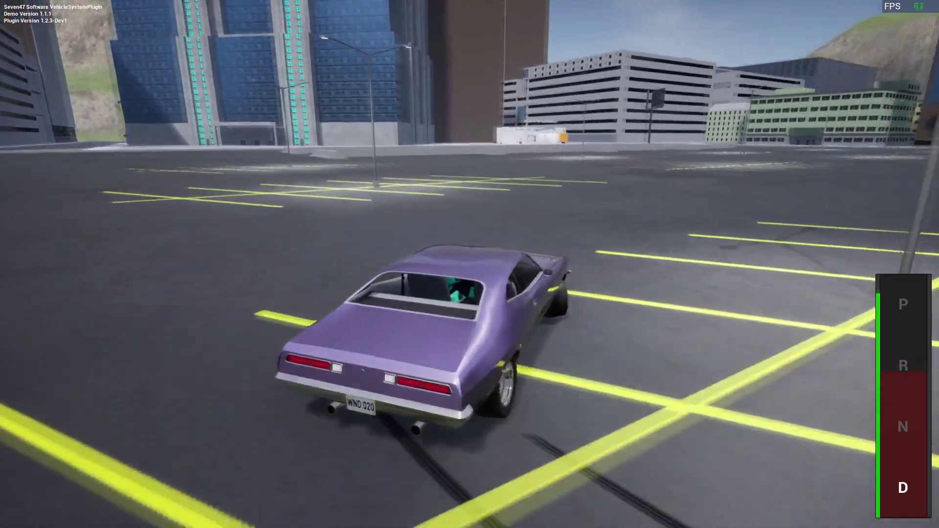